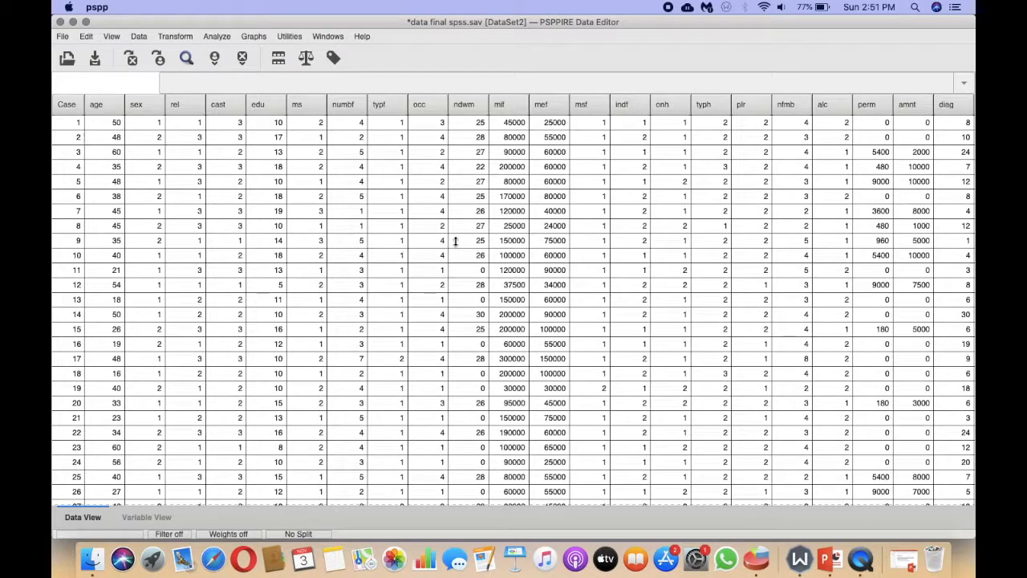
Review the case data and the full list of variable definitions, and widen the Label column to show the long labels.
scroll(310, 358, "down", 5)
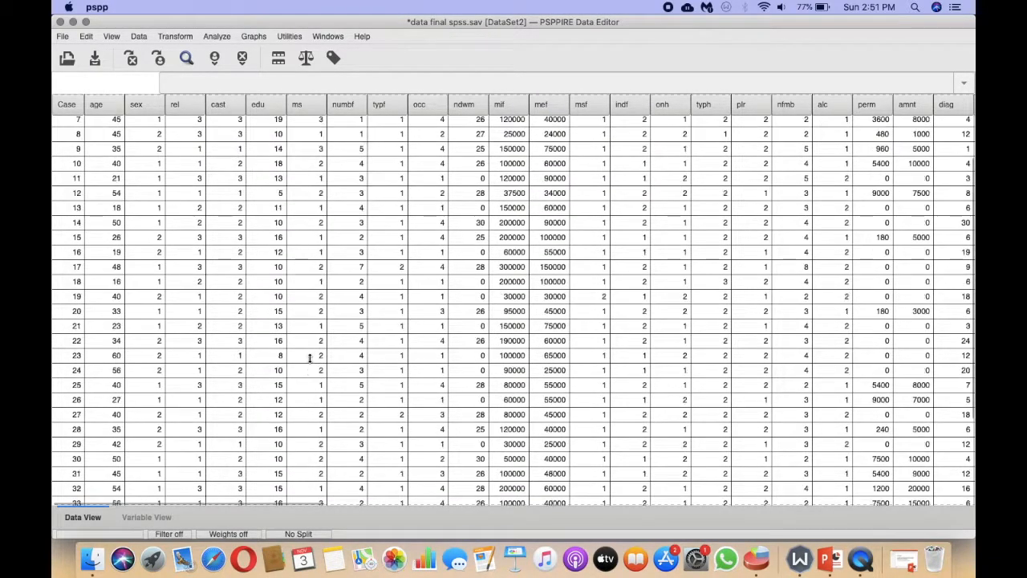
scroll(309, 358, "down", 2)
left_click(146, 517)
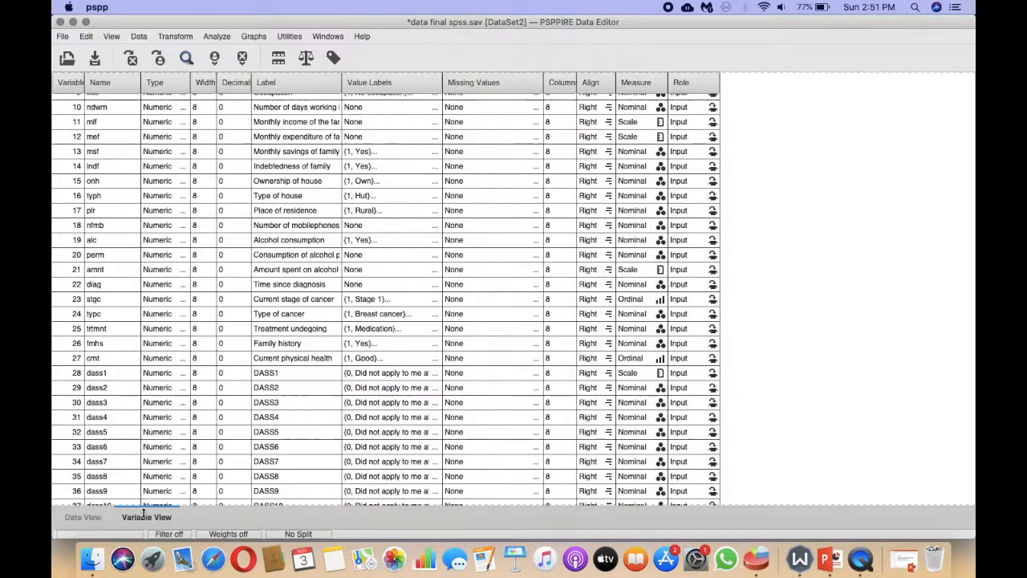
scroll(335, 328, "down", 8)
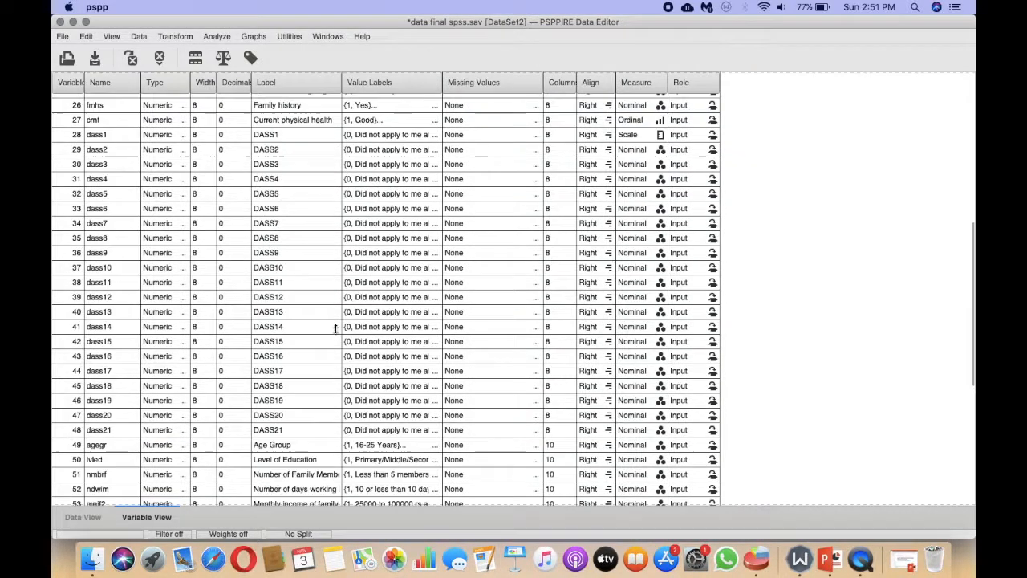
scroll(336, 328, "down", 4)
scroll(335, 328, "up", 2)
scroll(335, 328, "up", 10)
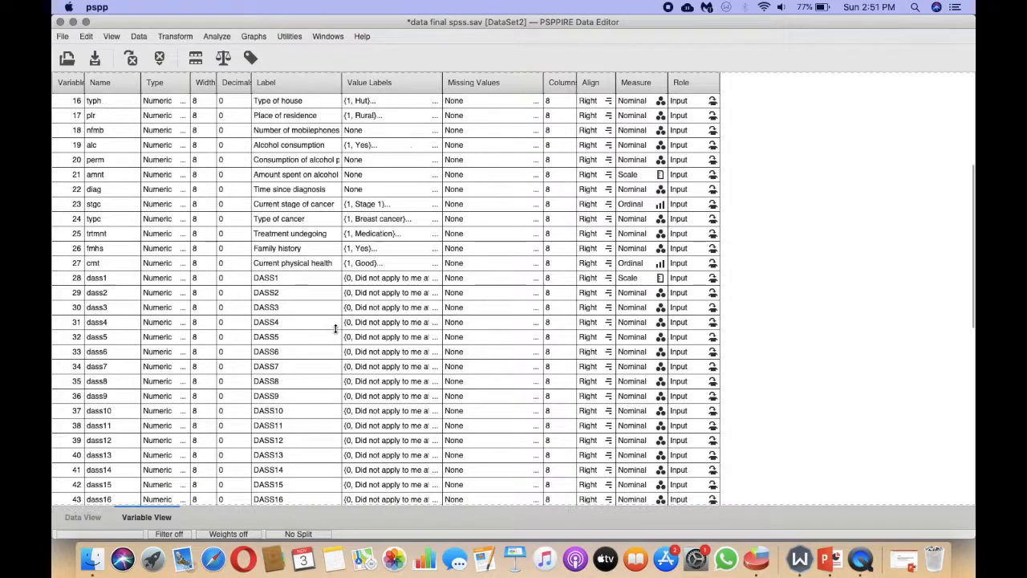
scroll(335, 329, "up", 3)
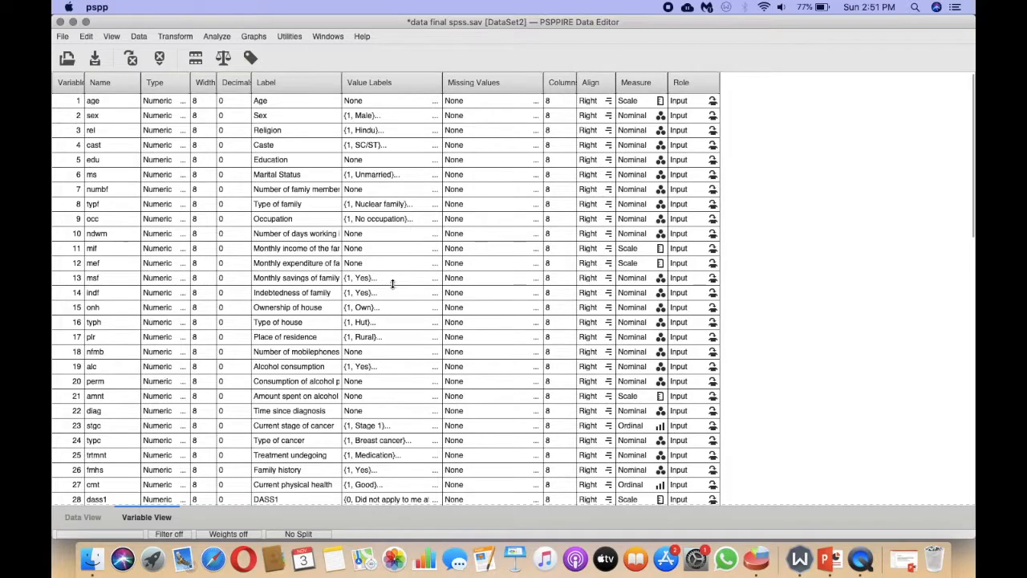
scroll(392, 270, "down", 3)
scroll(393, 270, "up", 3)
scroll(393, 271, "down", 5)
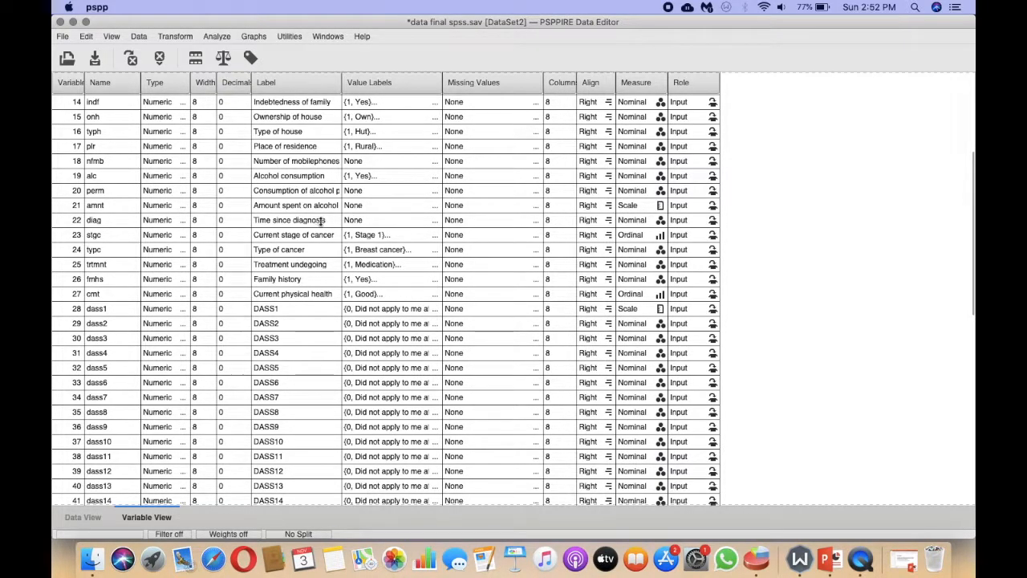
scroll(438, 315, "down", 5)
scroll(438, 315, "down", 6)
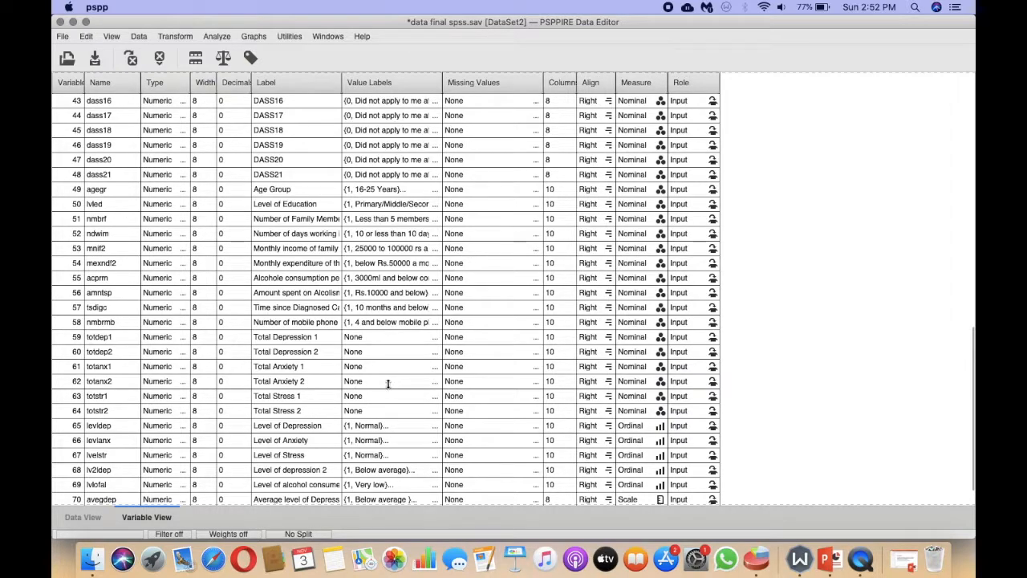
scroll(388, 381, "up", 7)
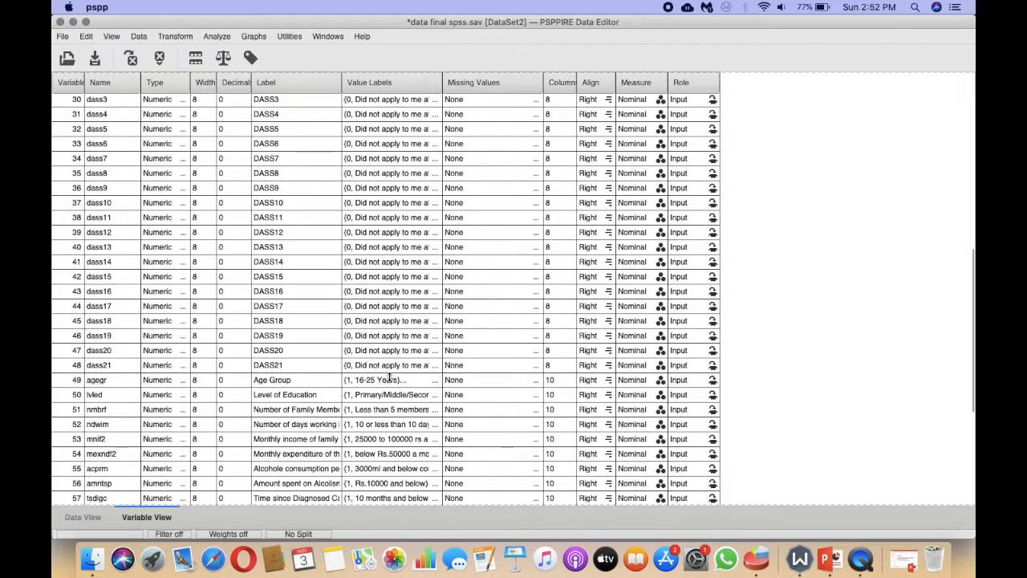
scroll(388, 376, "up", 5)
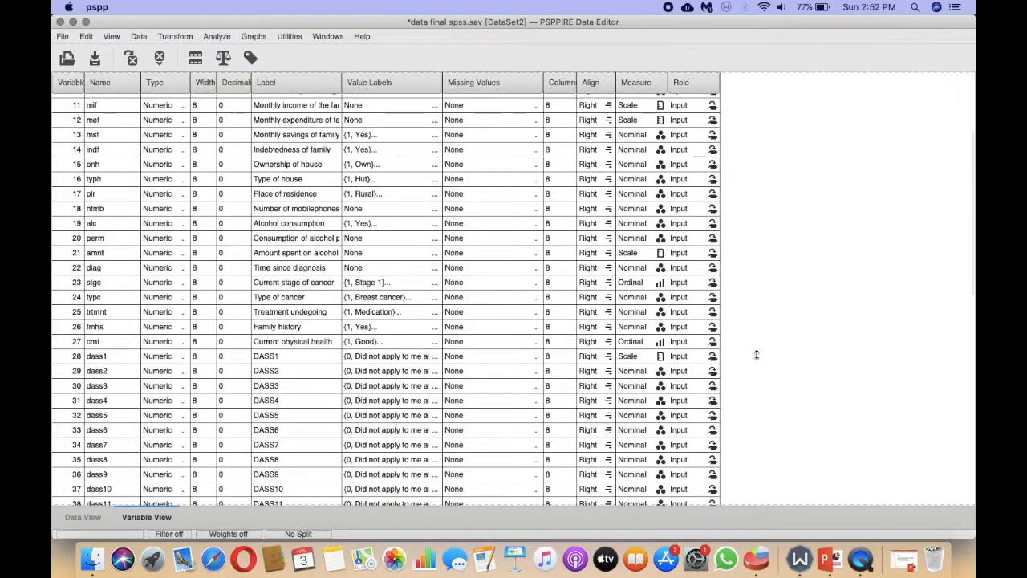
left_click_drag(342, 81, 372, 90)
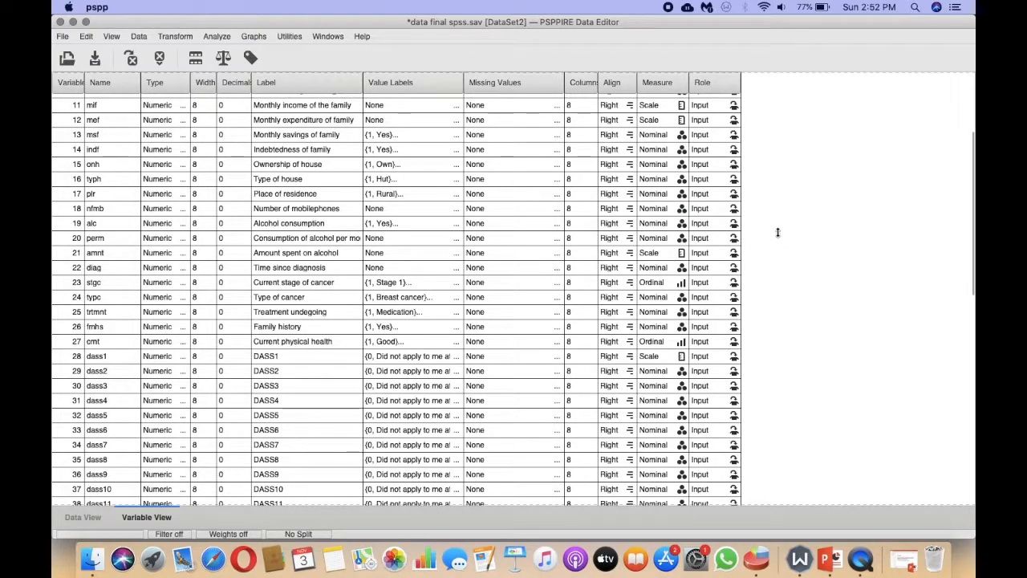
Run Frequencies on Time since diagnosis with the mean, minimum and maximum but no standard deviation, and minimise the output.
left_click(212, 36)
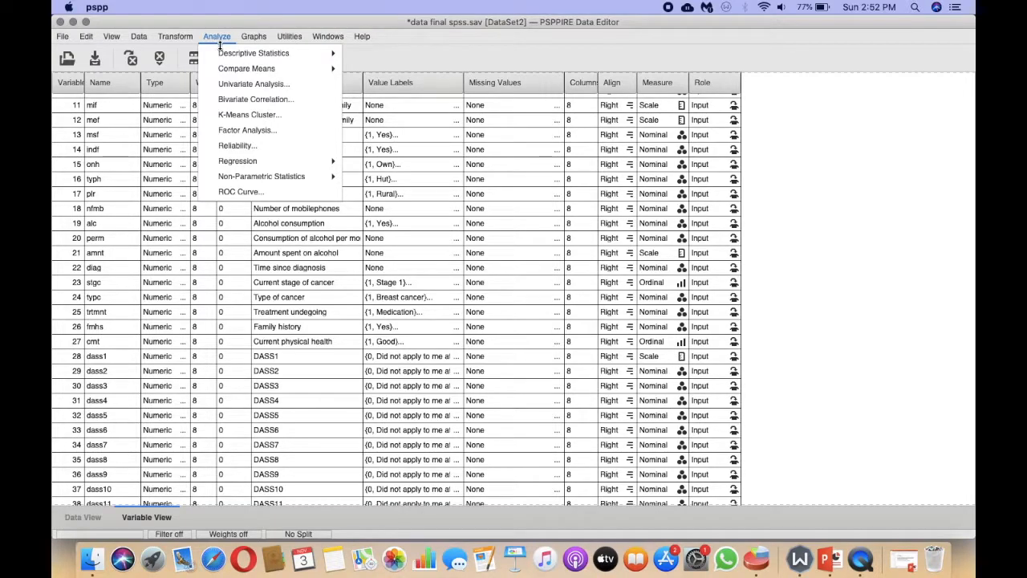
mouse_move(223, 49)
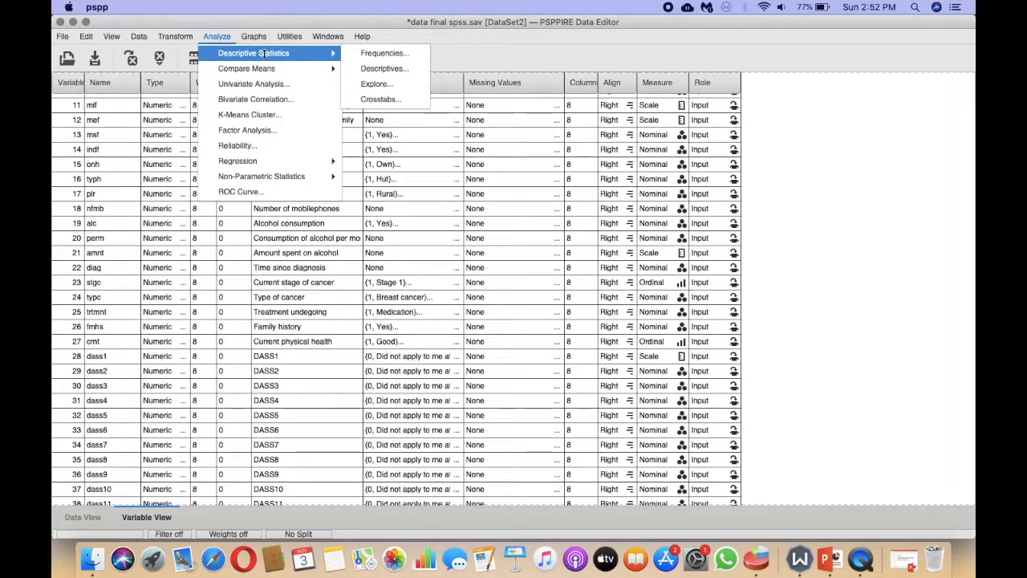
left_click(369, 54)
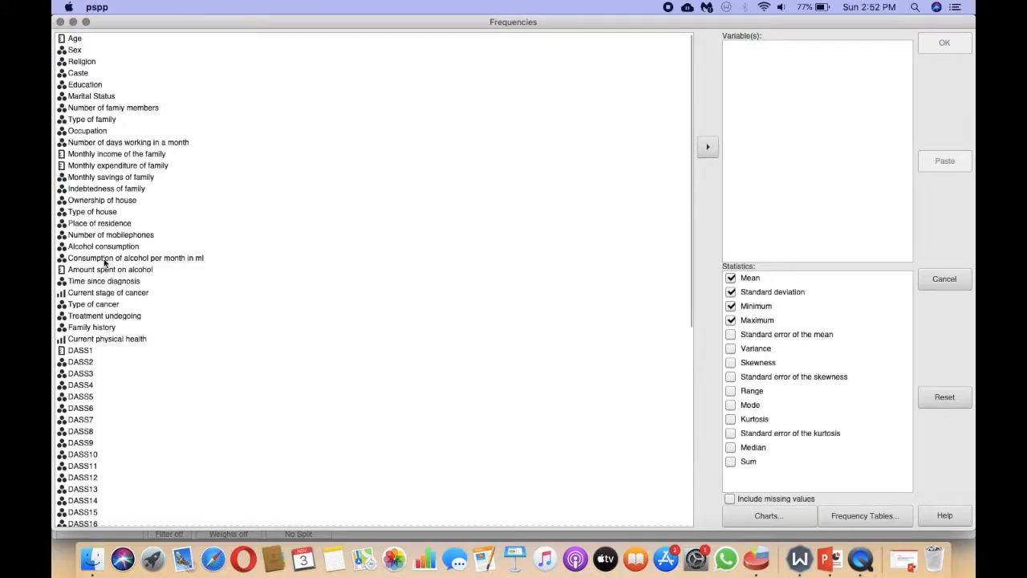
left_click(102, 282)
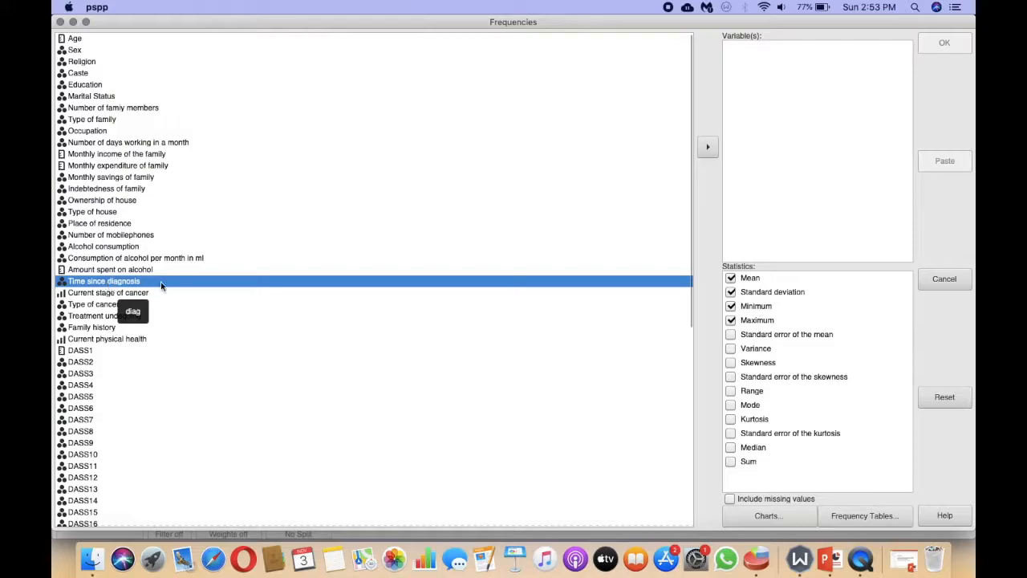
left_click(706, 149)
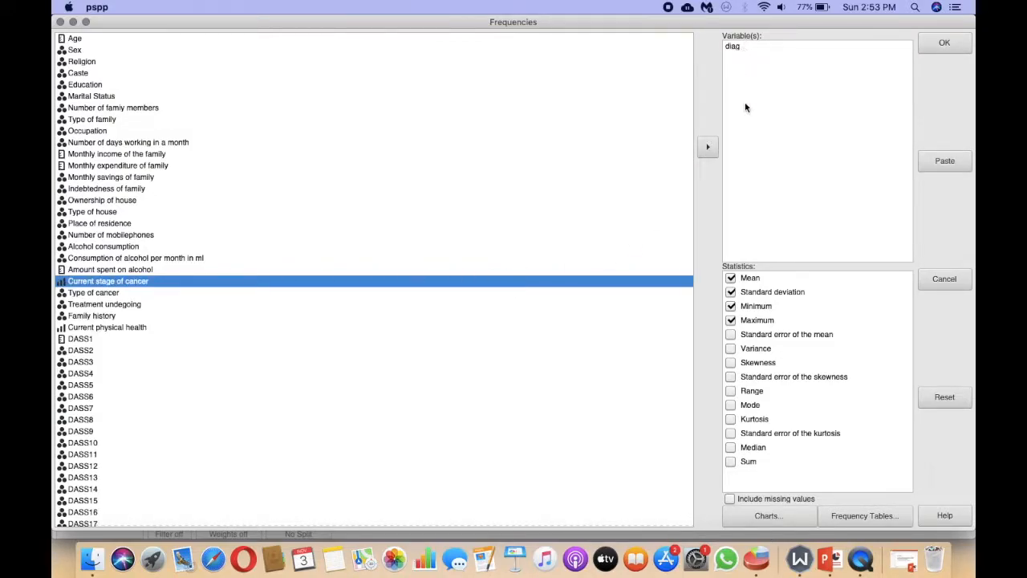
left_click(730, 292)
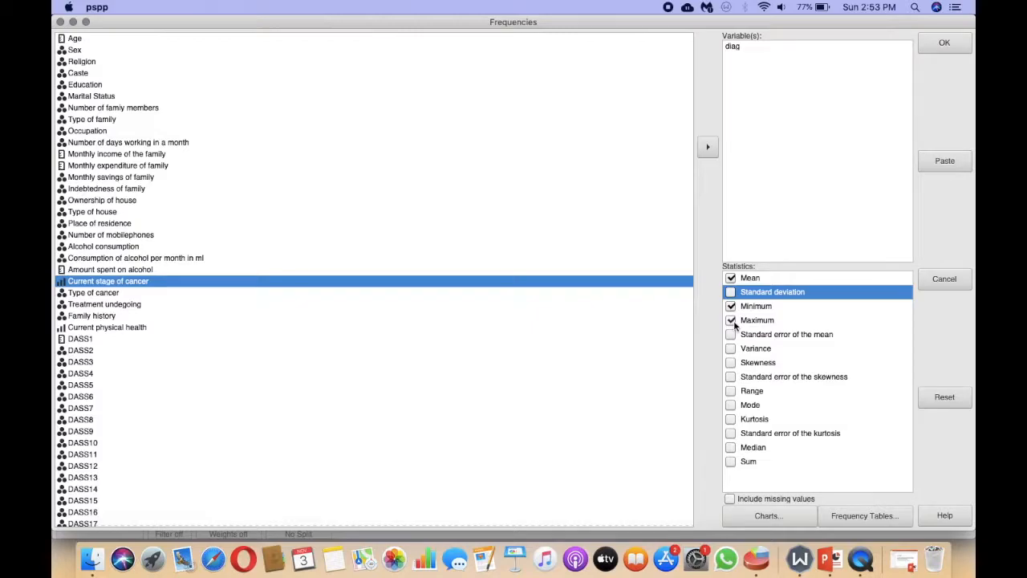
left_click(943, 44)
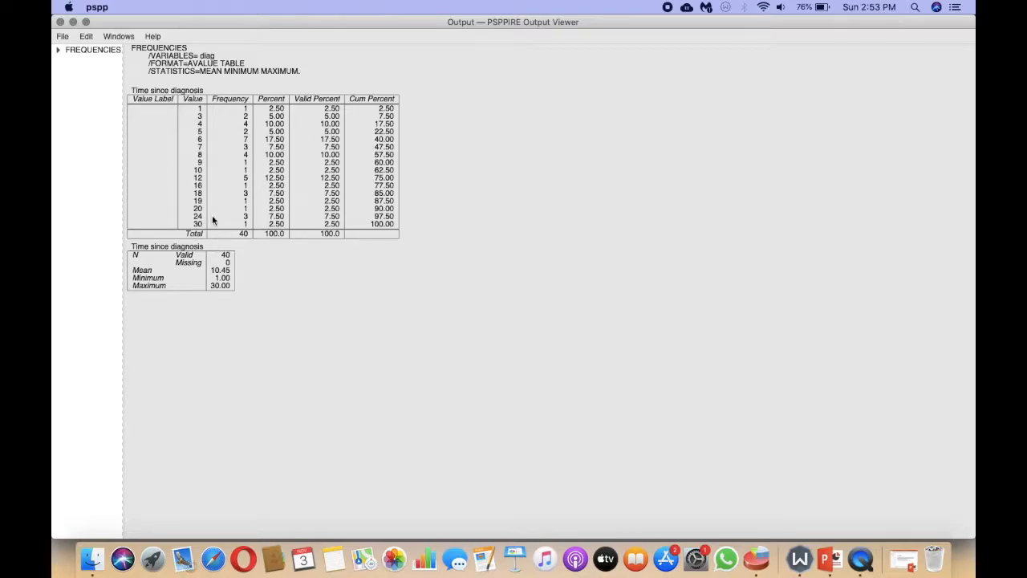
left_click(73, 22)
Start a Recode into Different Variables with Time since diagnosis as the source variable.
left_click(176, 36)
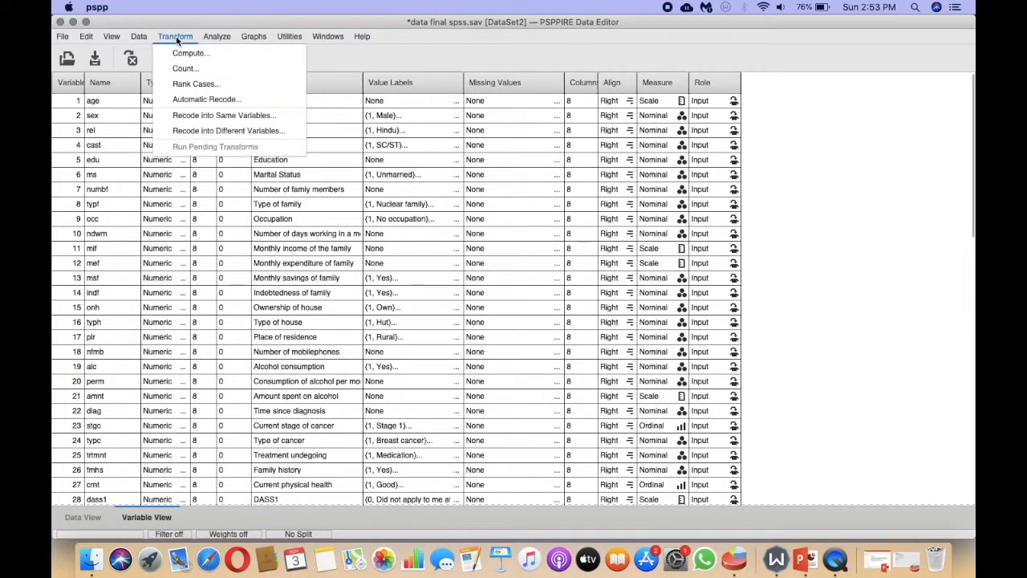
left_click(199, 133)
left_click_drag(499, 227, 493, 268)
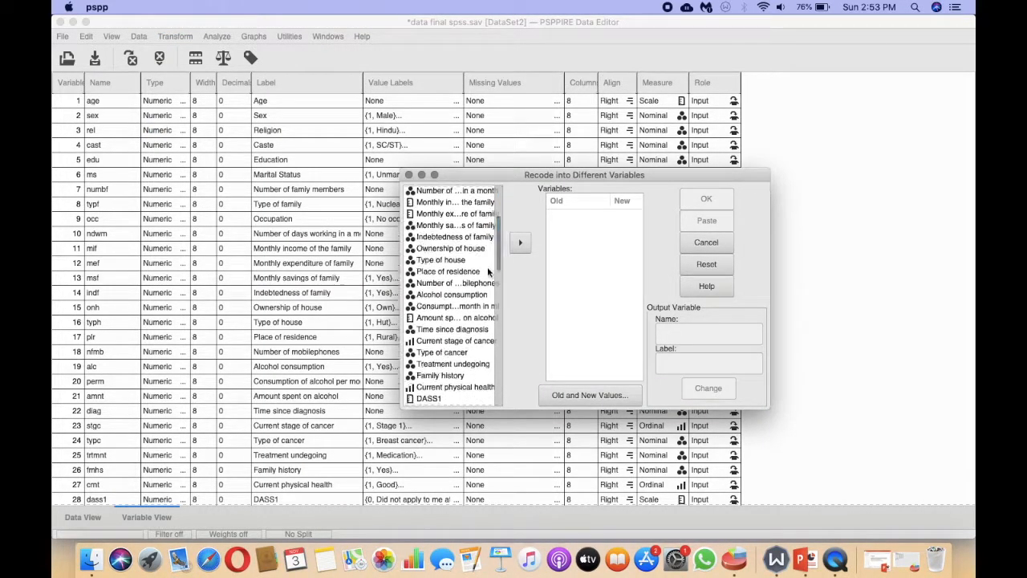
left_click(478, 331)
left_click(522, 251)
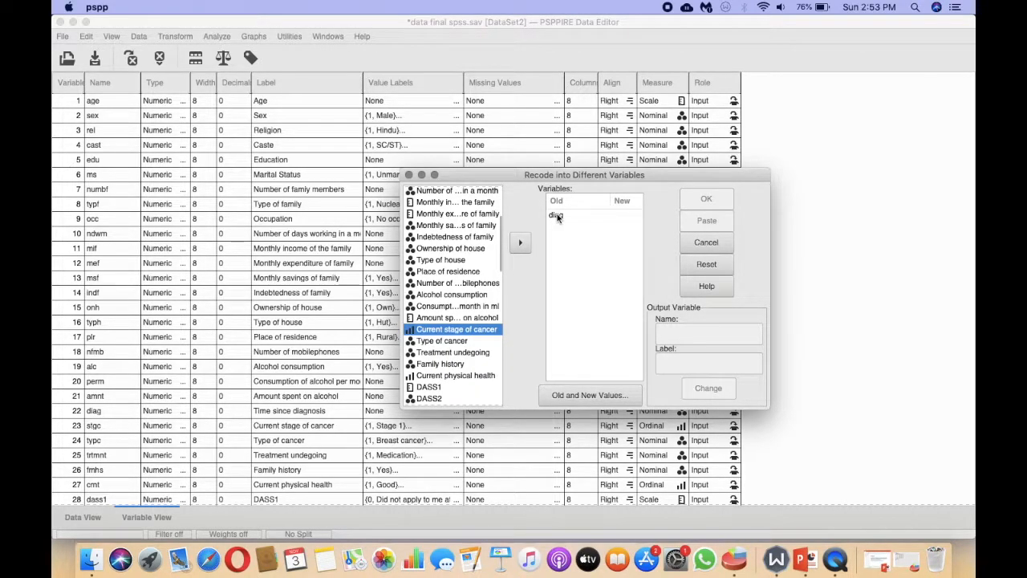
Check the frequency output for the value range, and add a recode rule mapping the range 0 through 10 to 1.
left_click(588, 395)
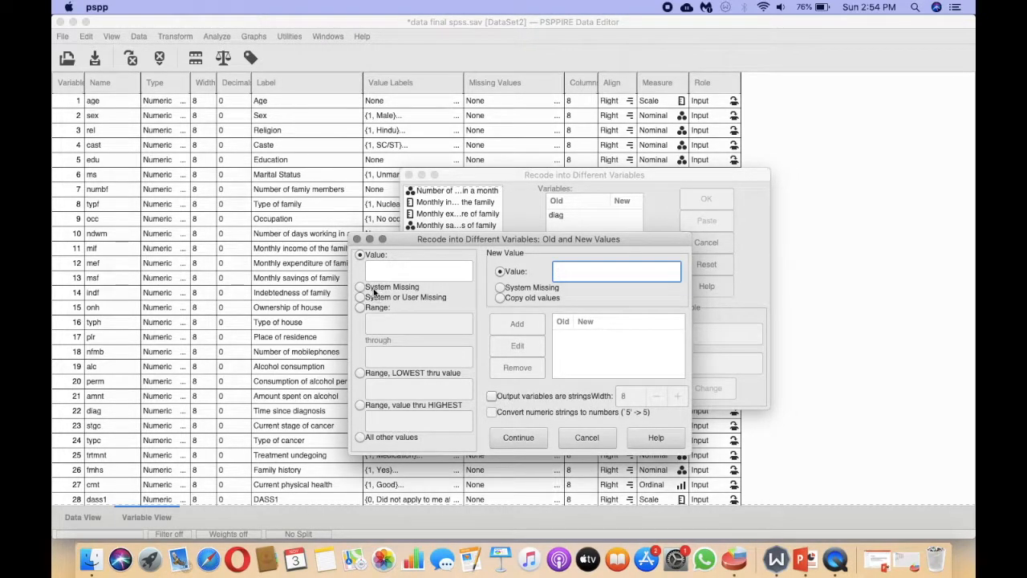
left_click_drag(476, 243, 509, 188)
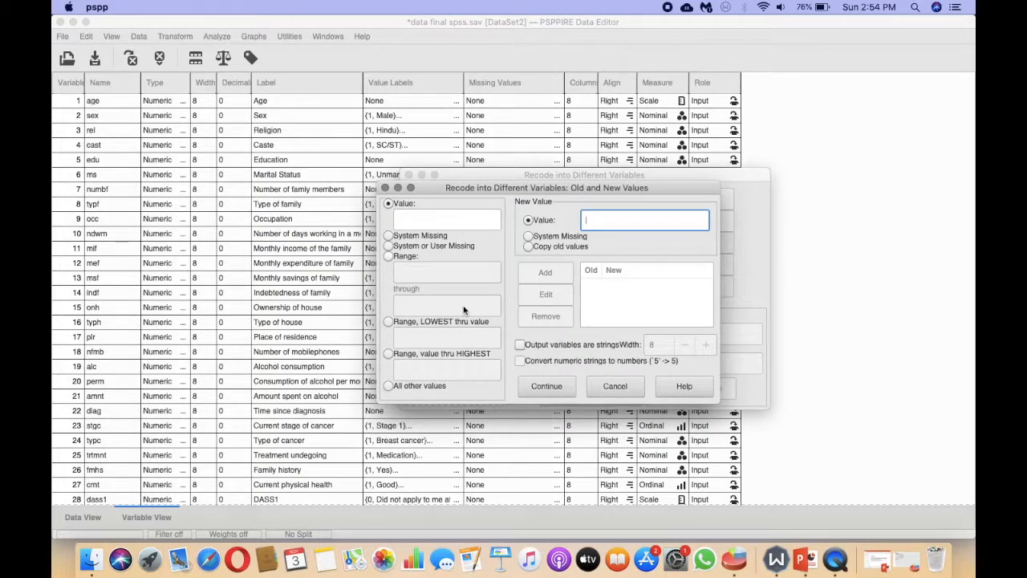
left_click(878, 559)
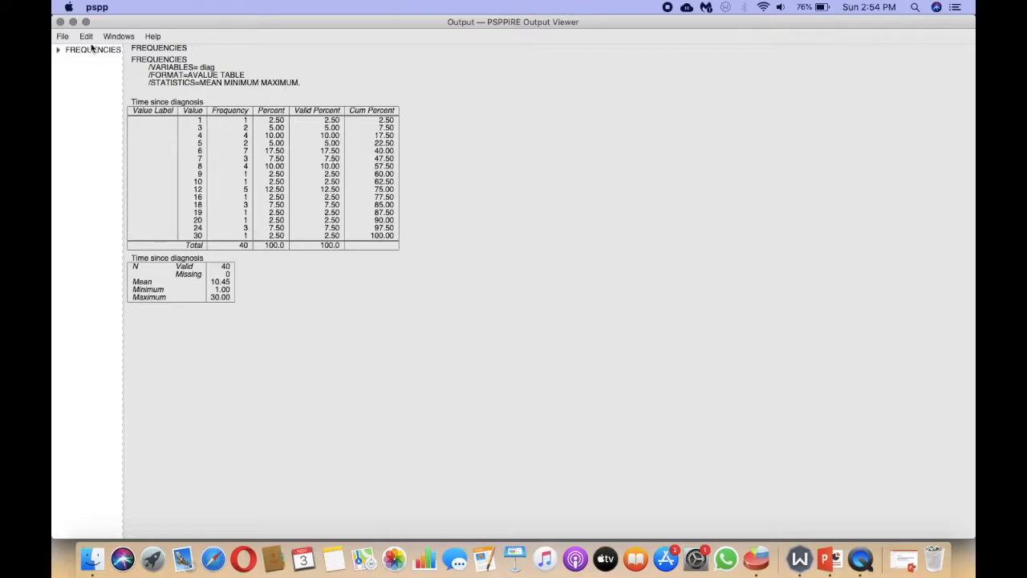
left_click(73, 21)
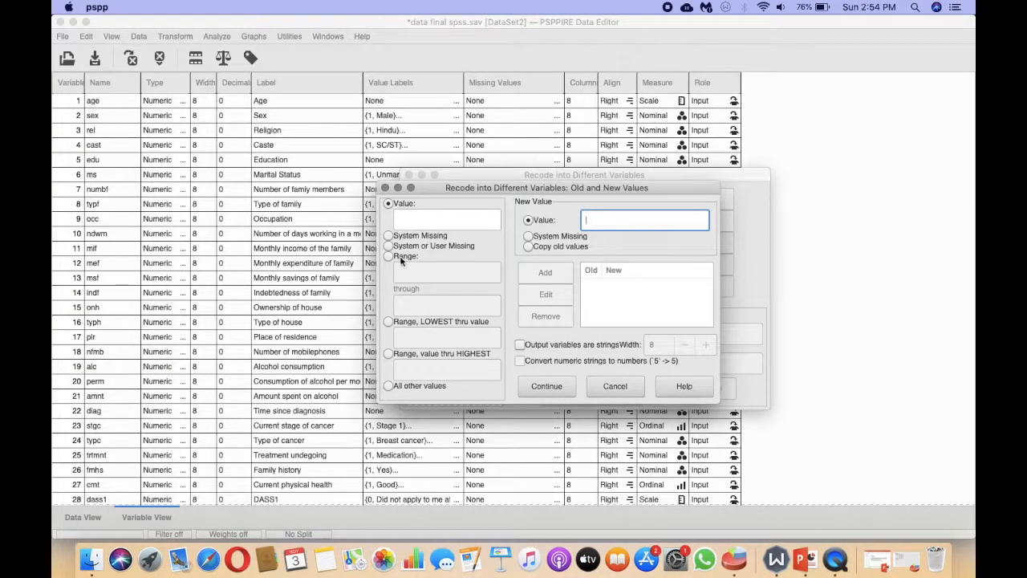
left_click(388, 255)
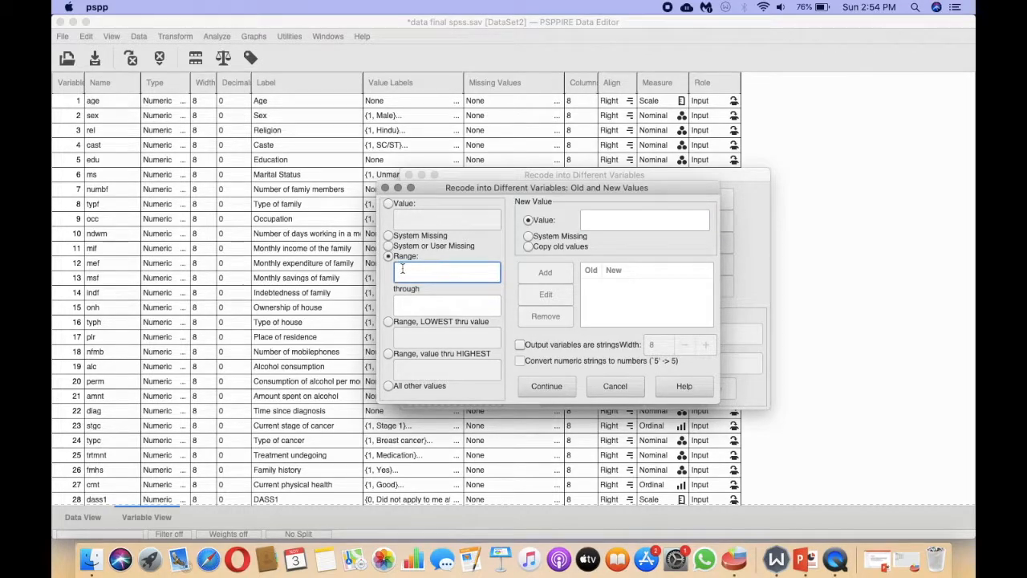
type("0")
left_click(415, 305)
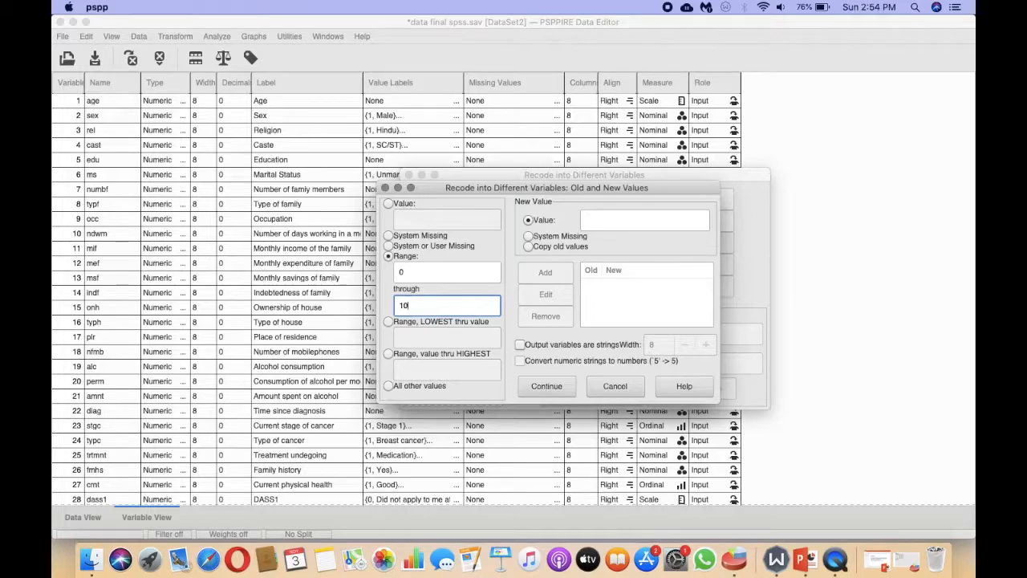
left_click(588, 224)
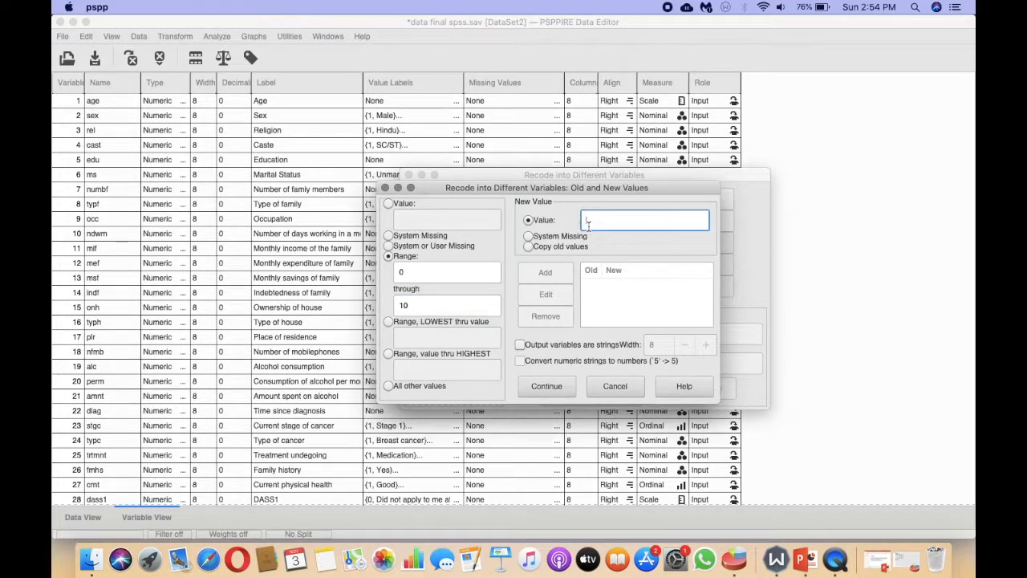
type("1")
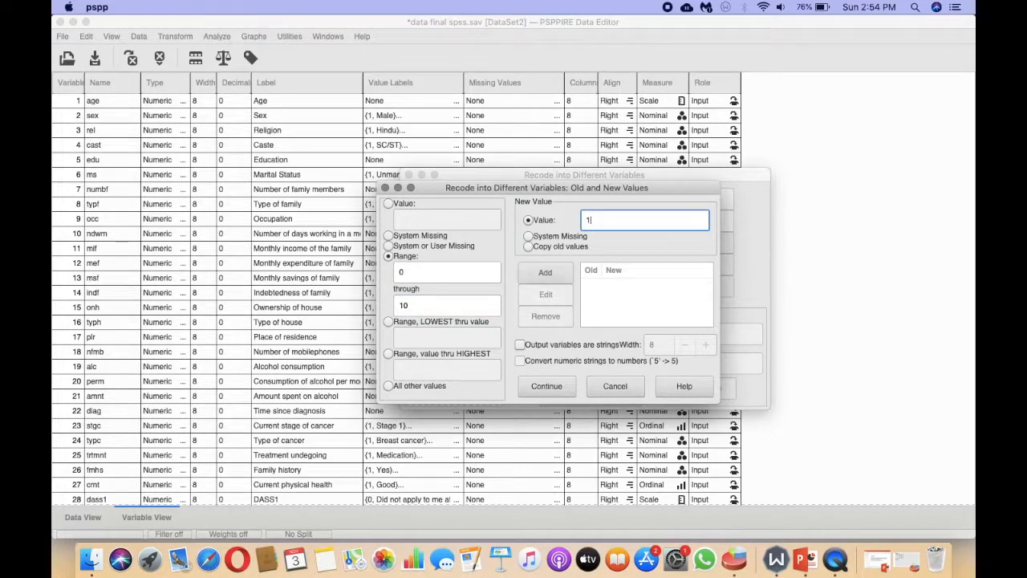
left_click(546, 273)
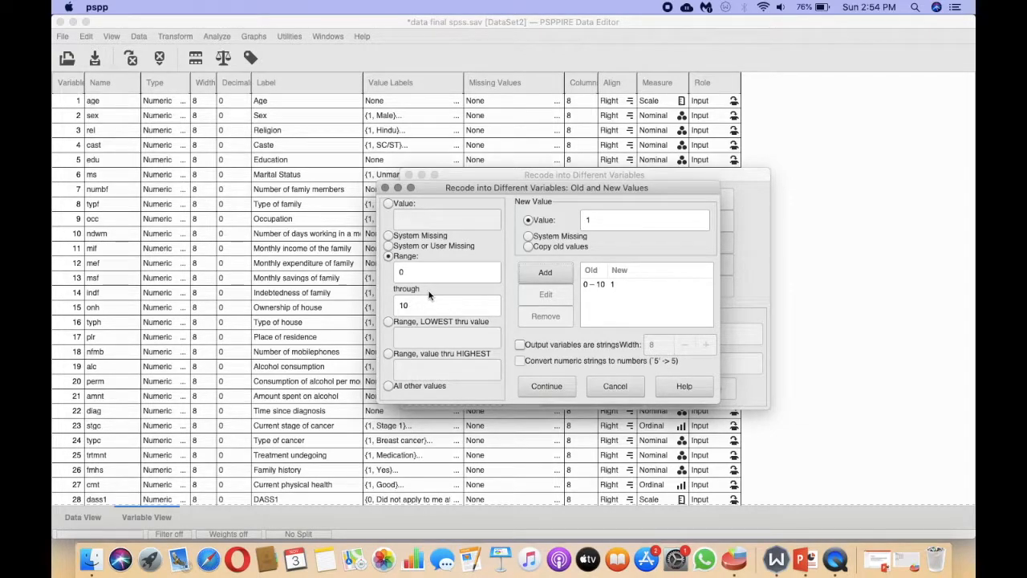
Add a recode rule mapping 11 through the highest value to 2, and accept the old and new values.
left_click(388, 353)
left_click(389, 256)
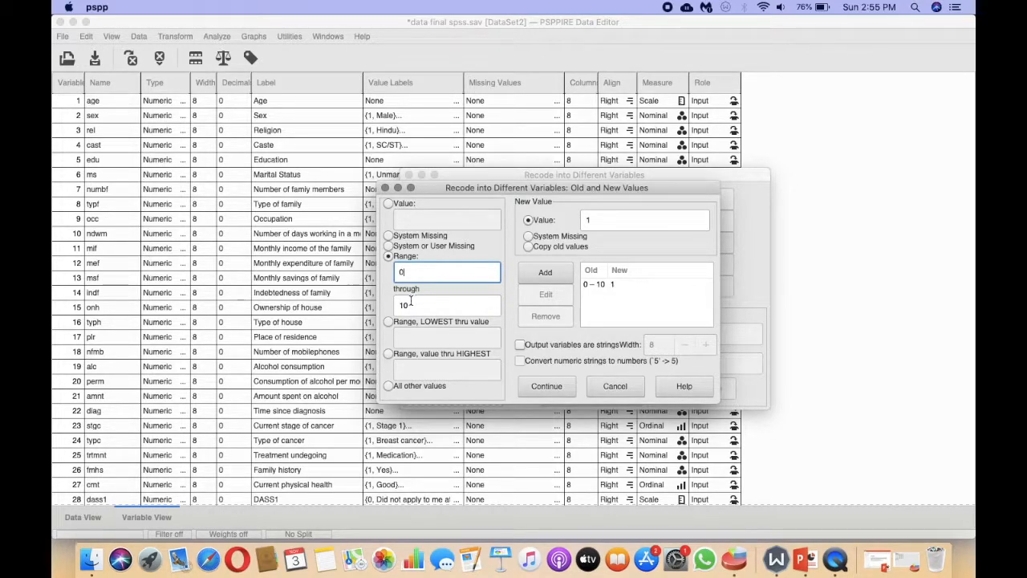
left_click(390, 355)
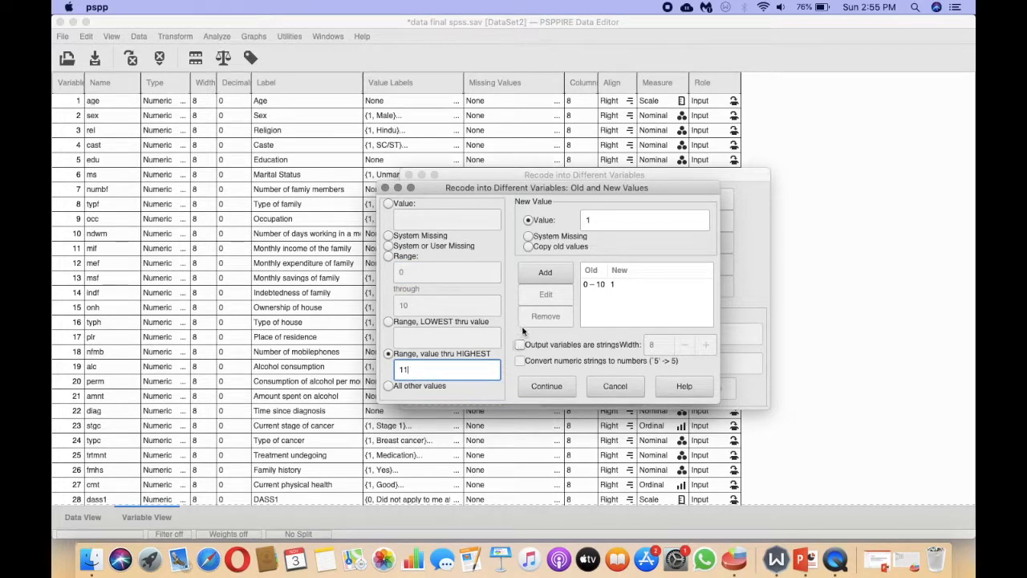
left_click(600, 220)
key("BackSpace")
type("2")
left_click(551, 272)
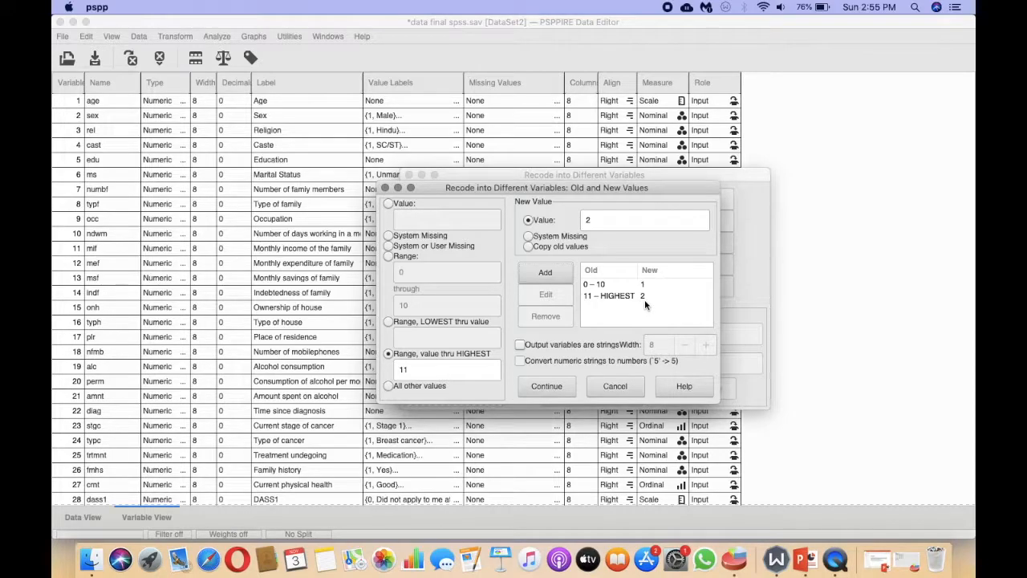
left_click(556, 387)
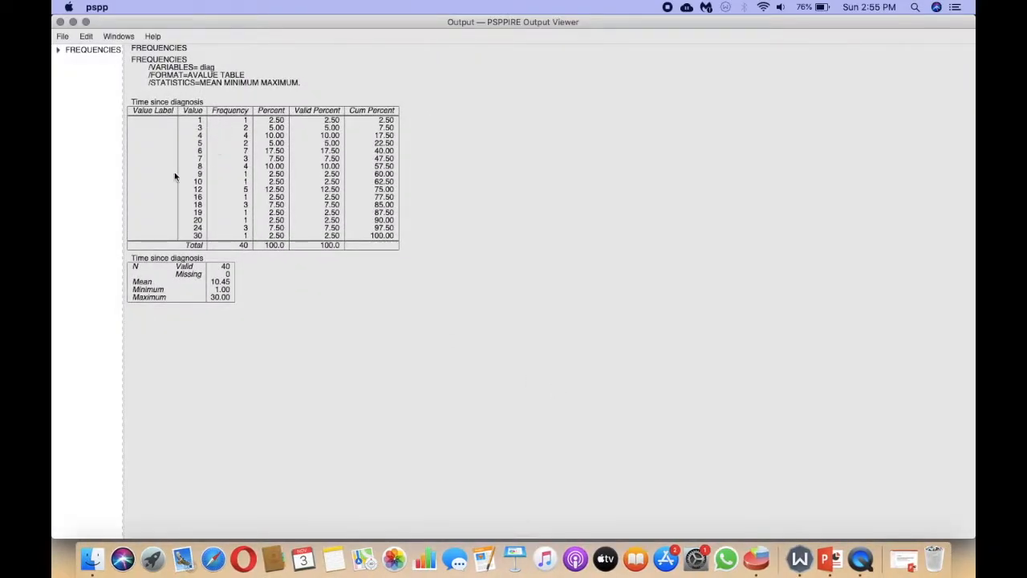
Define the output variable for diag as avdig with the label "Average time since diagnosis" and apply it.
left_click(73, 21)
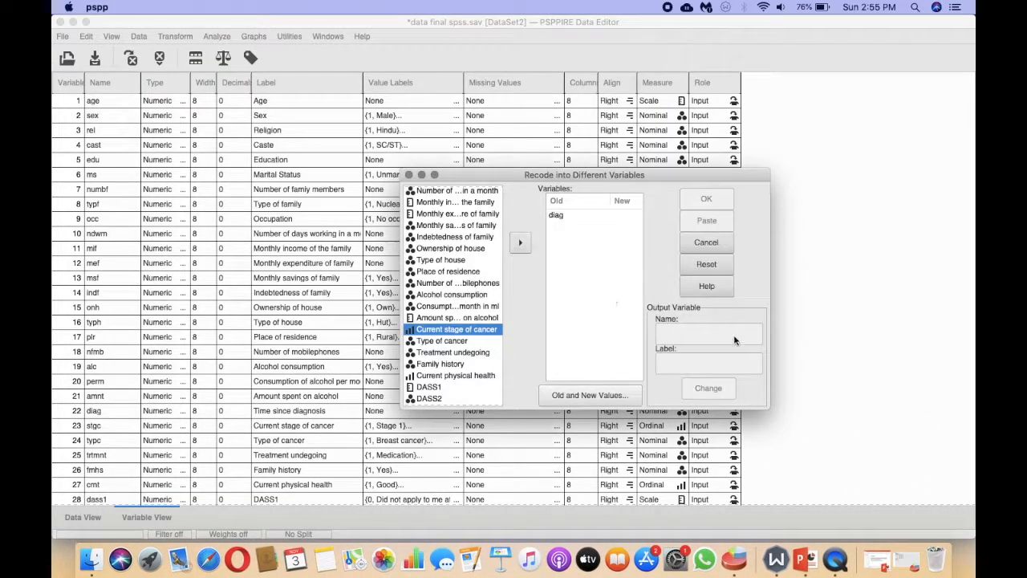
left_click(553, 214)
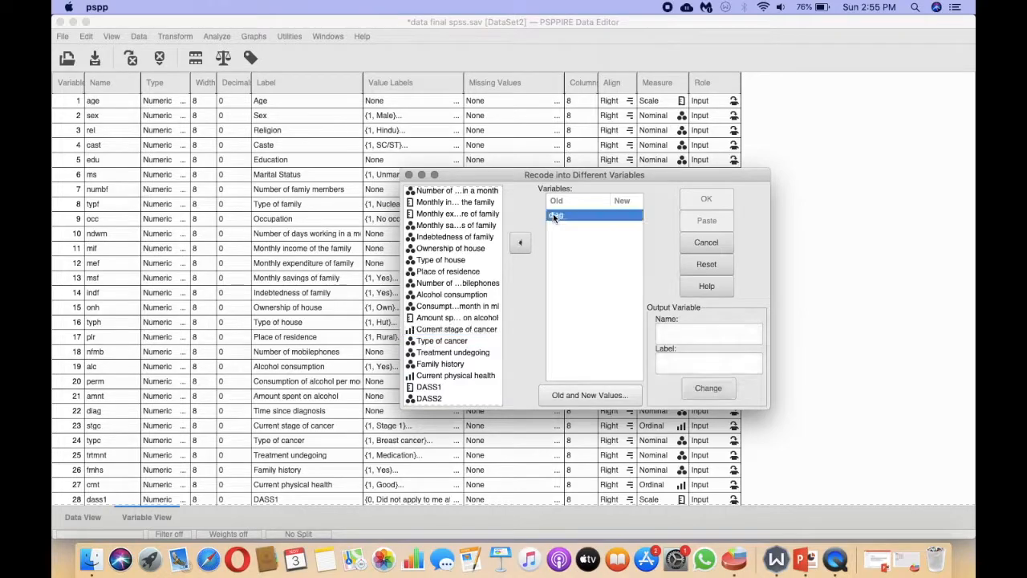
left_click(695, 333)
type("av")
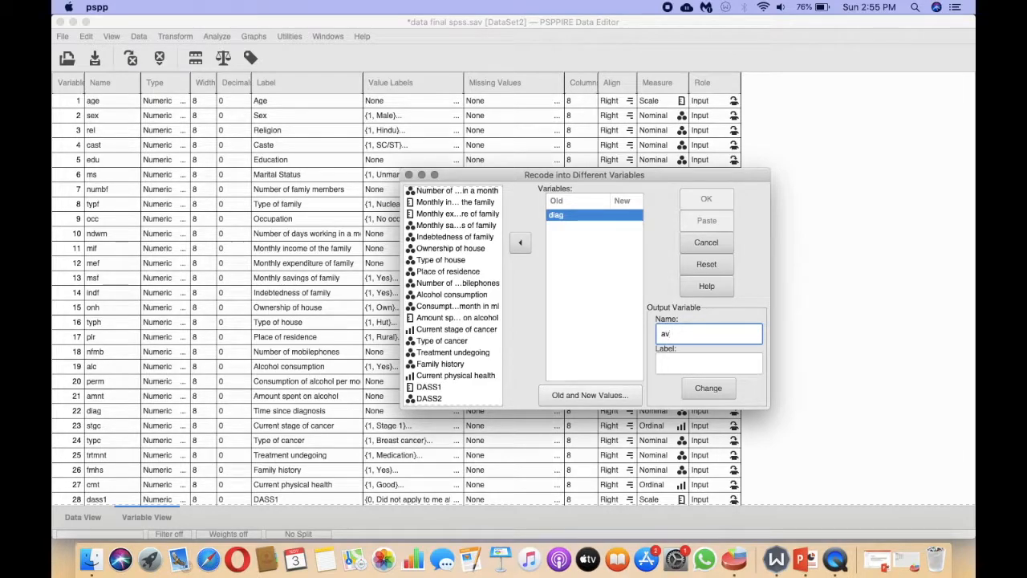
type("dig")
left_click(675, 364)
type("Ave")
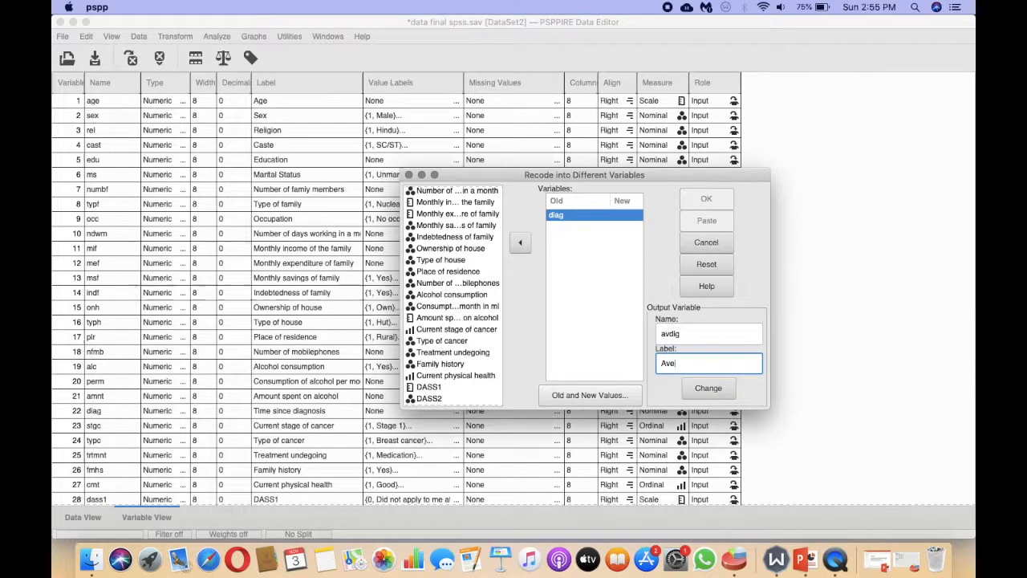
type("rage time since diagnosis")
left_click(702, 392)
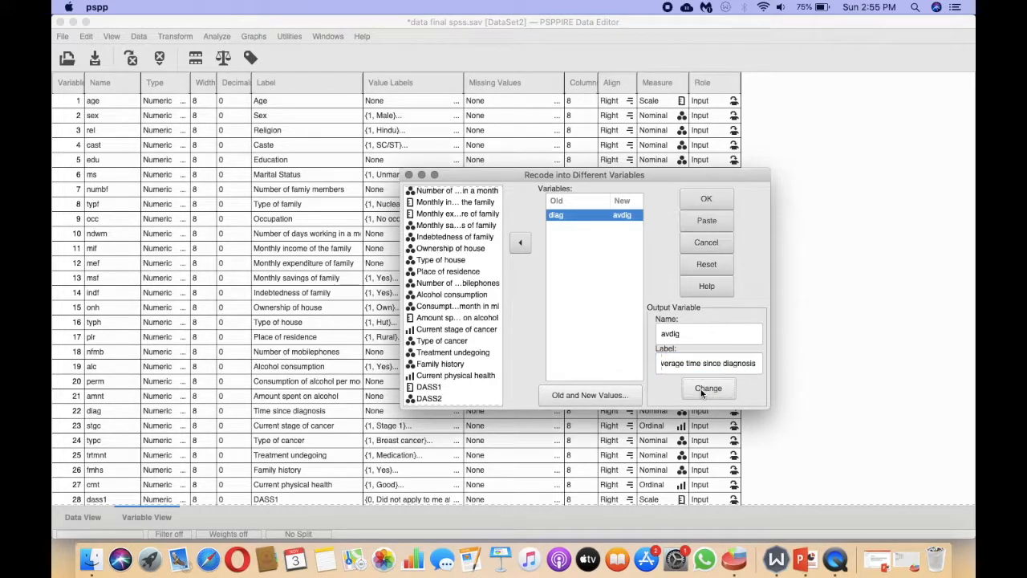
Recheck the Time since diagnosis frequencies, run the recode into avdig, and minimise the output.
left_click(879, 554)
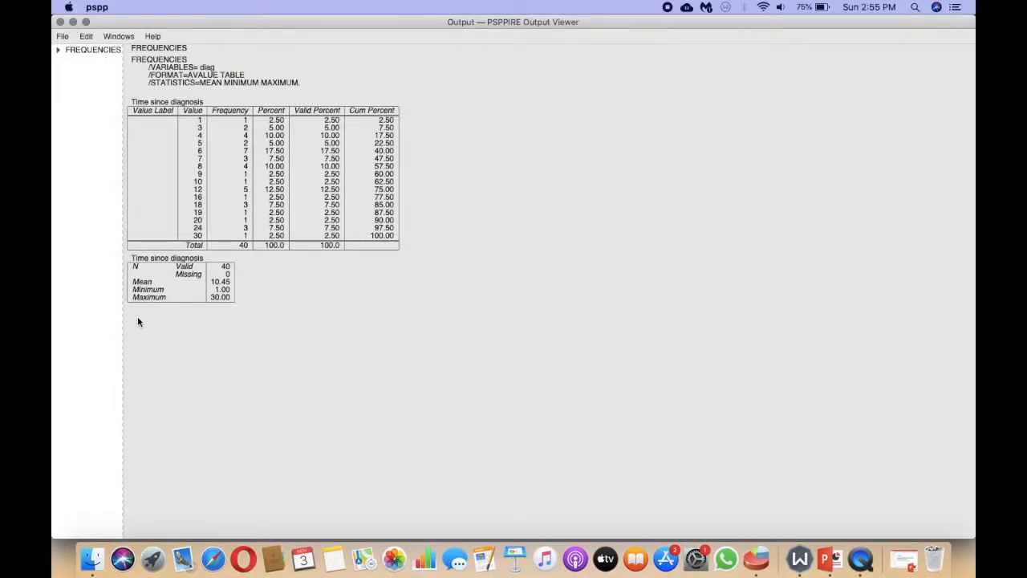
left_click(73, 21)
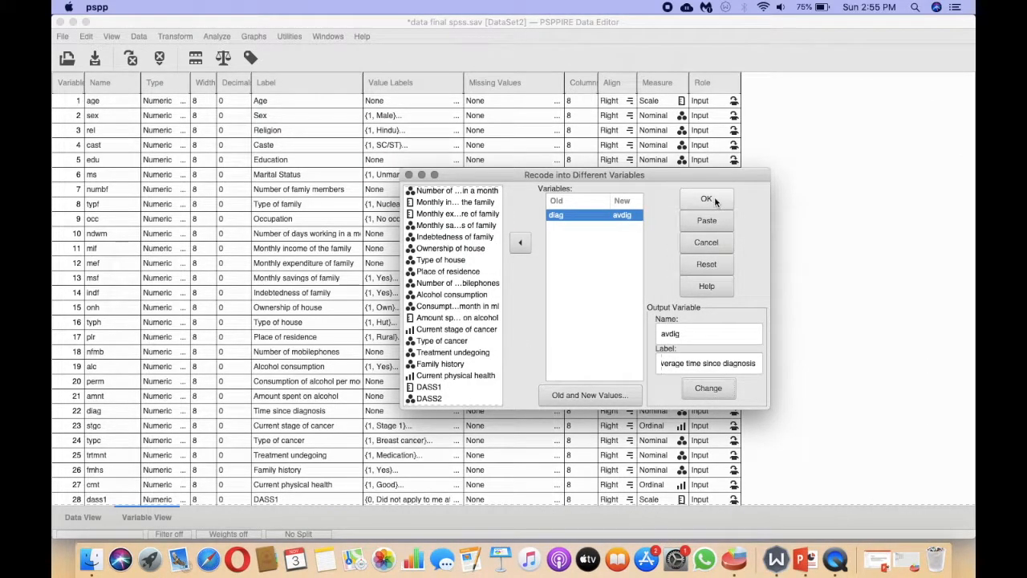
left_click(706, 199)
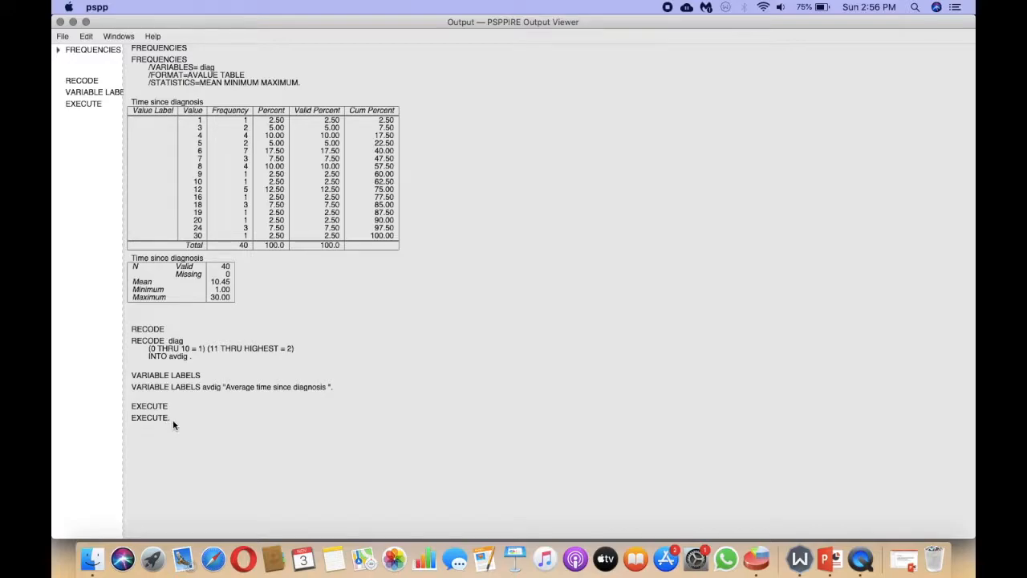
left_click(73, 23)
Set the decimals of the new avdig variable to 0 in the variable list.
scroll(237, 412, "down", 10)
scroll(236, 412, "down", 5)
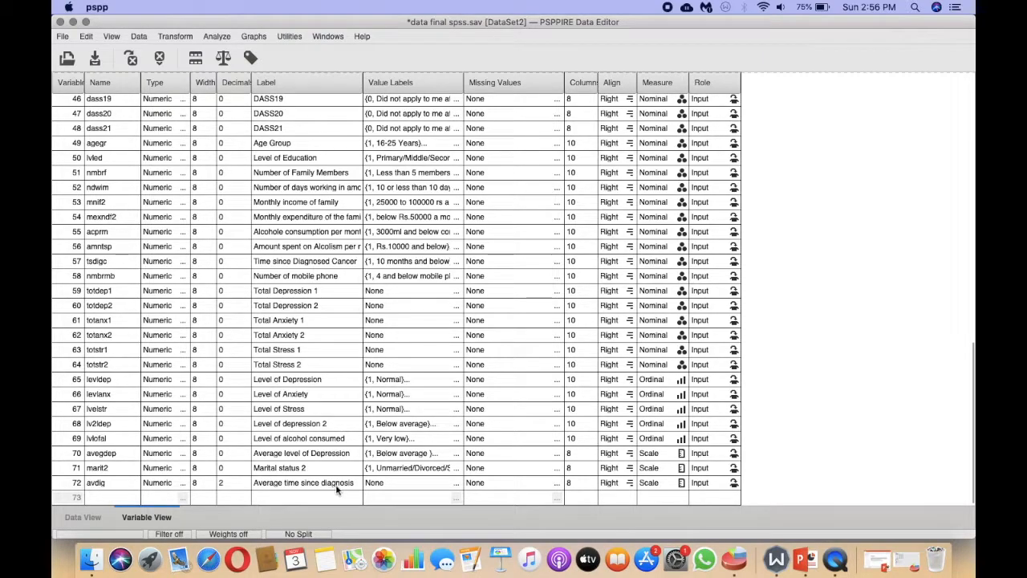
left_click(246, 486)
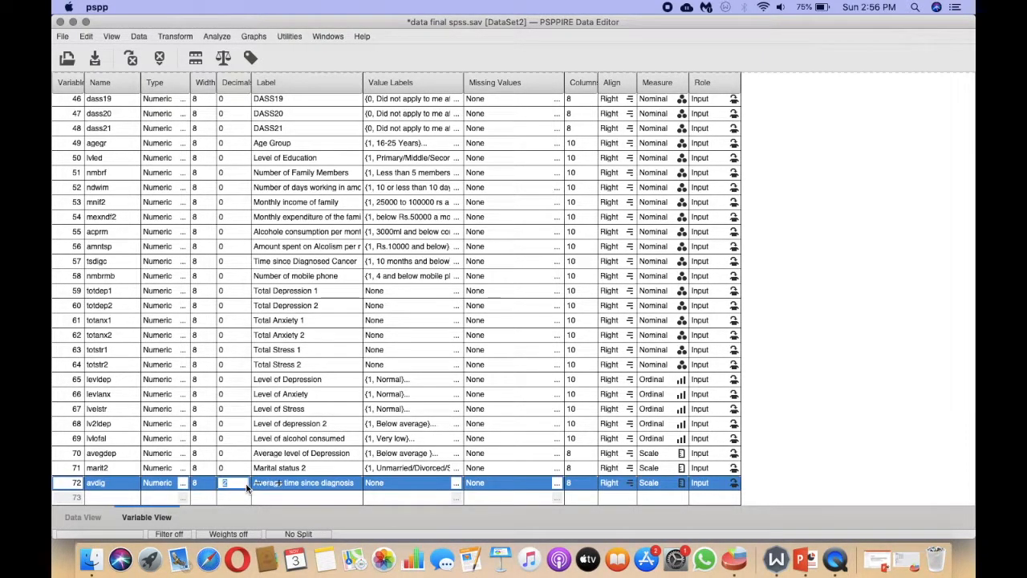
type("0")
Add the value label "0-10 months" for value 1 of avdig.
left_click(456, 485)
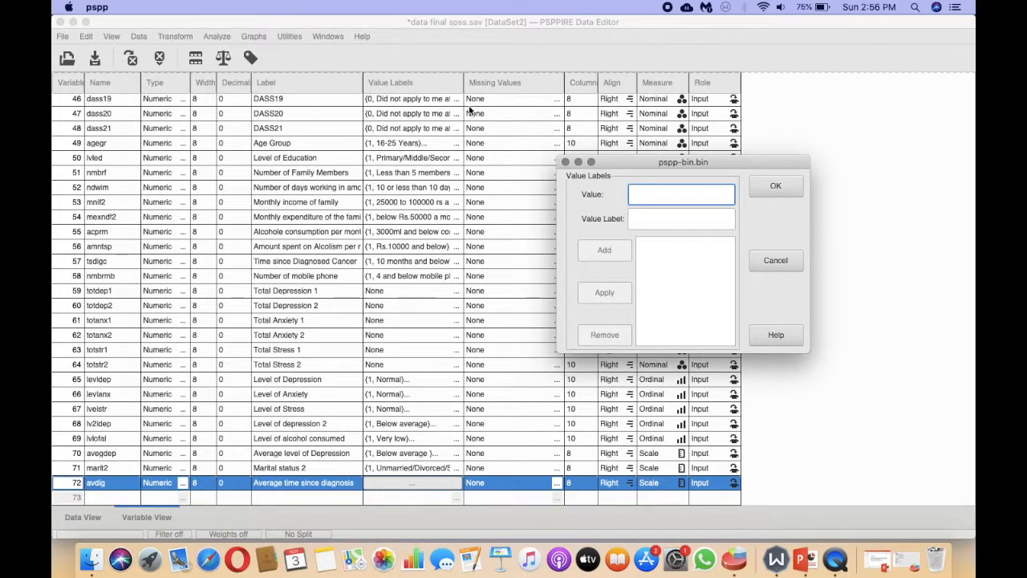
type("1")
left_click(641, 222)
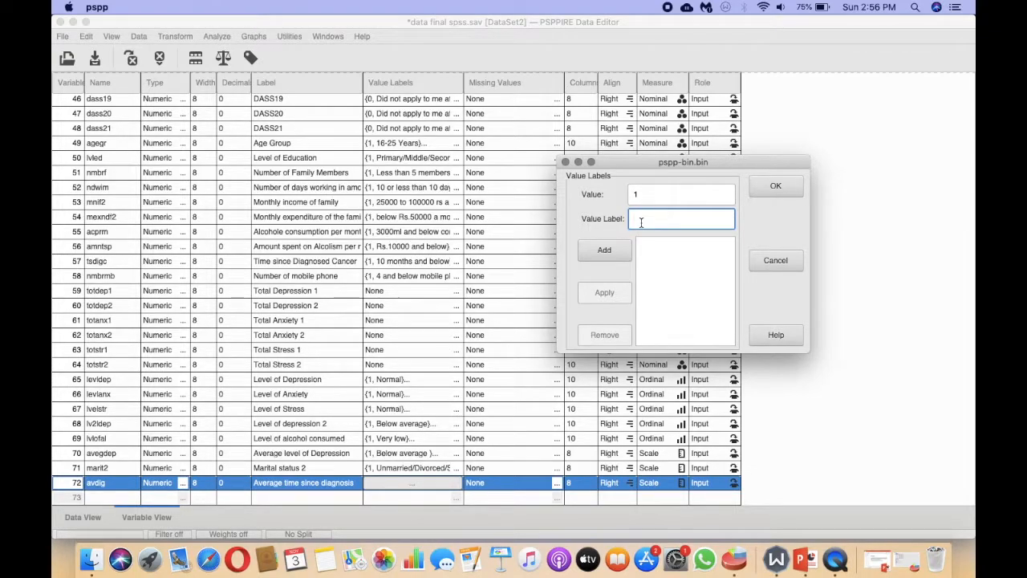
type("0-10 montshshs")
left_click(598, 250)
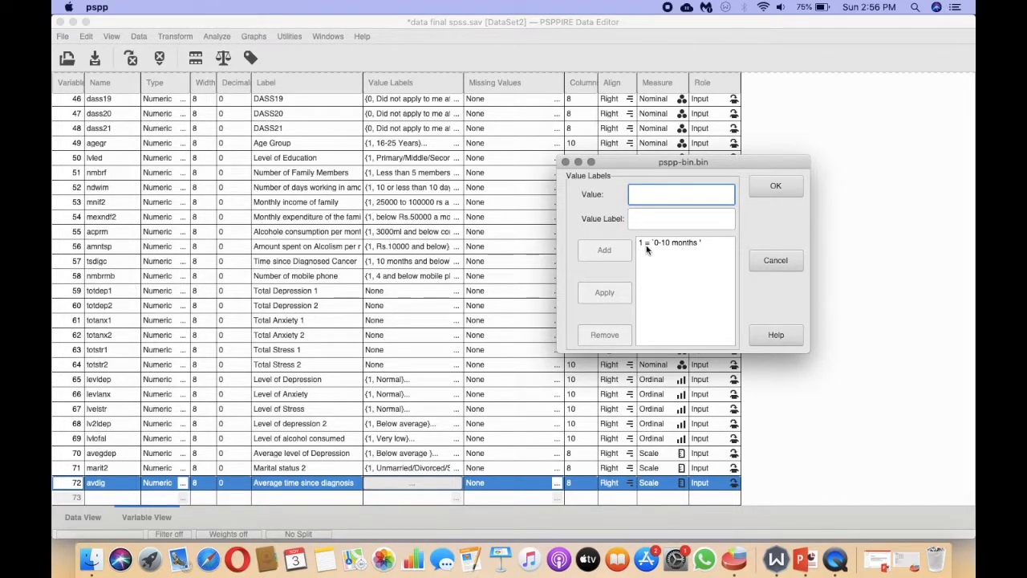
Add the value label "11 months or more" for value 2 of avdig and accept the value labels.
type("2")
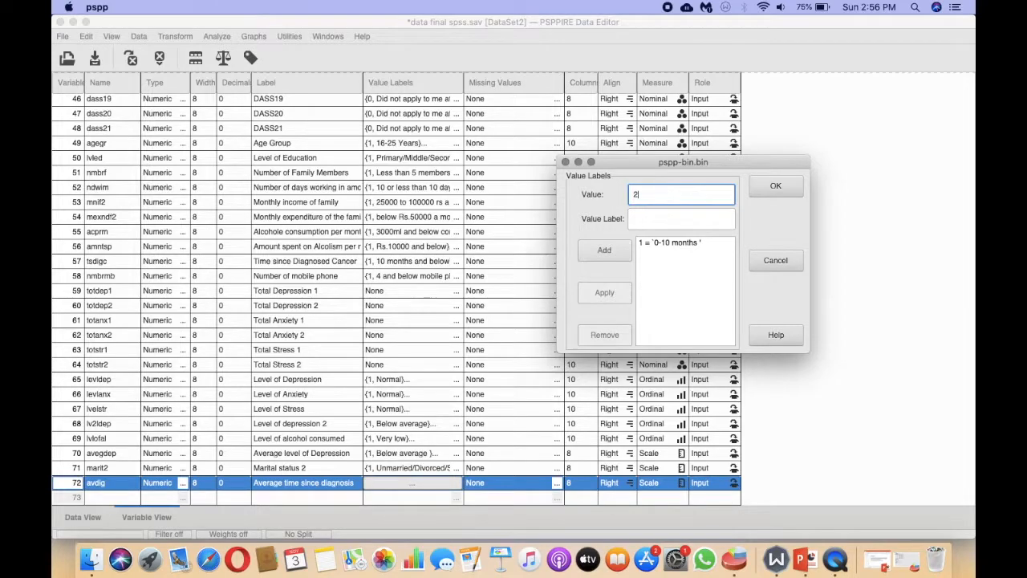
left_click(652, 215)
type("11")
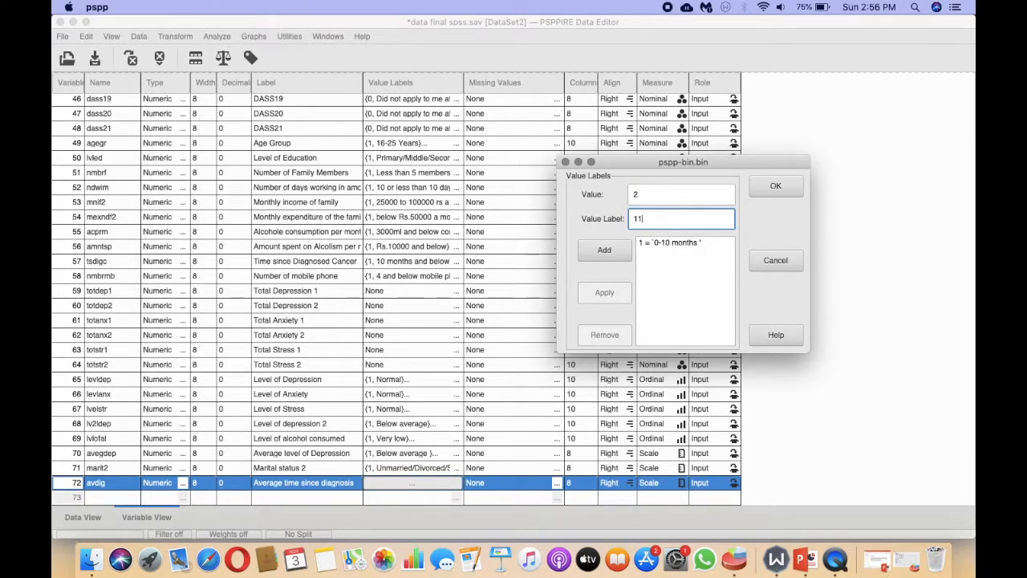
type(" months or more")
left_click(605, 249)
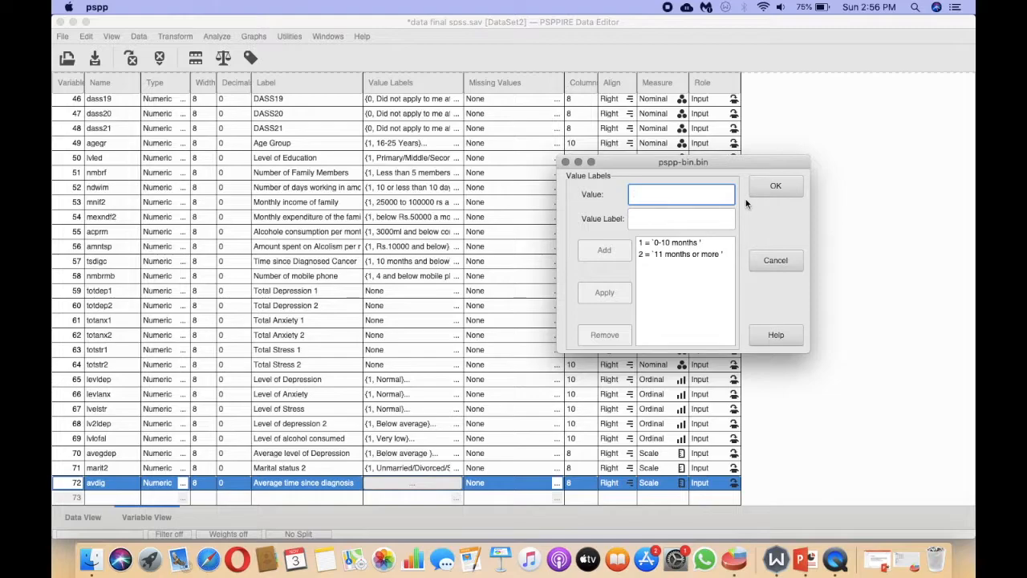
left_click(776, 186)
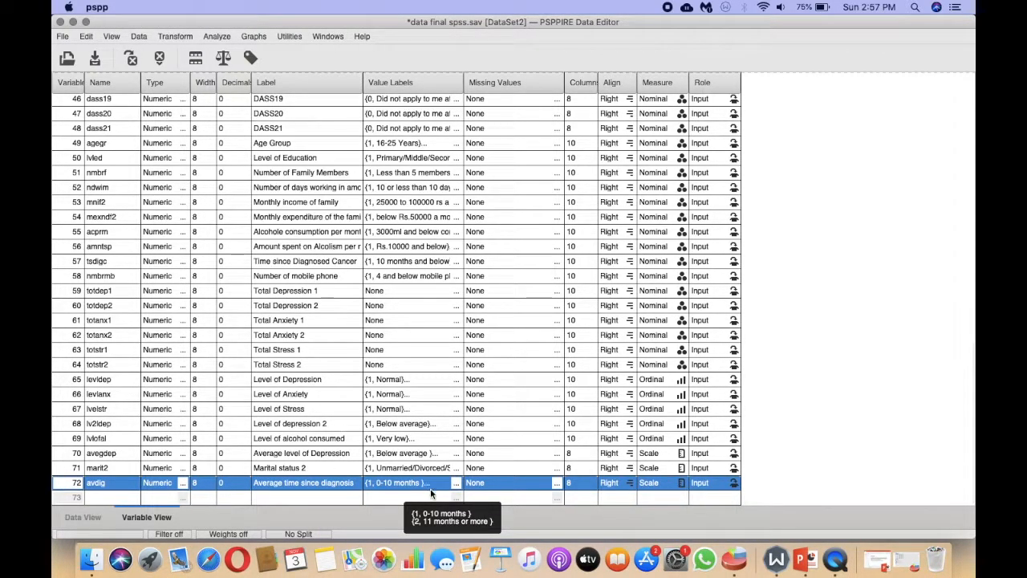
Examine the recoded avdig values in the case data, and return to the variable definitions.
left_click(69, 517)
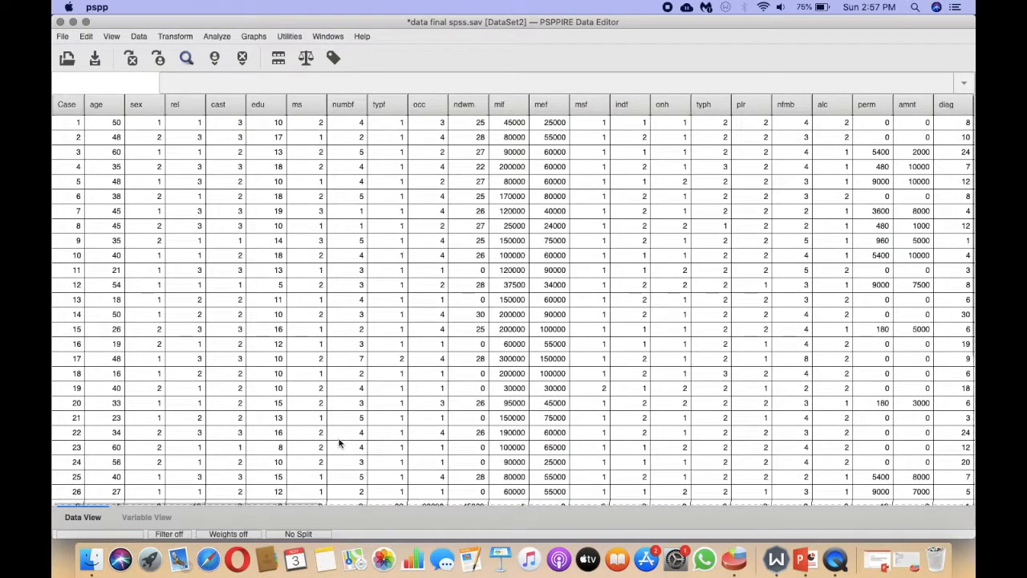
scroll(339, 443, "right", 20)
scroll(339, 443, "right", 10)
scroll(338, 442, "down", 1)
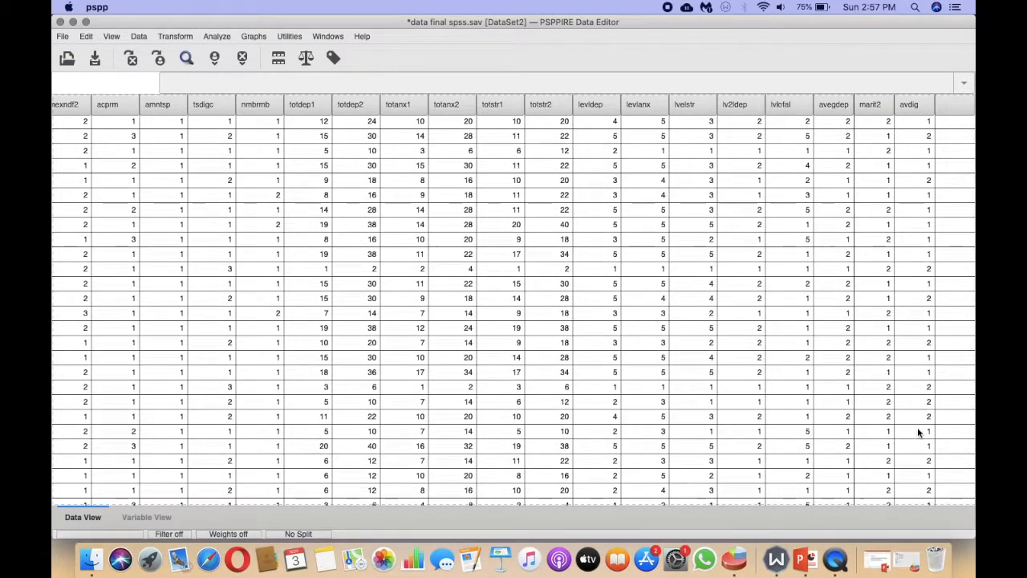
left_click(147, 518)
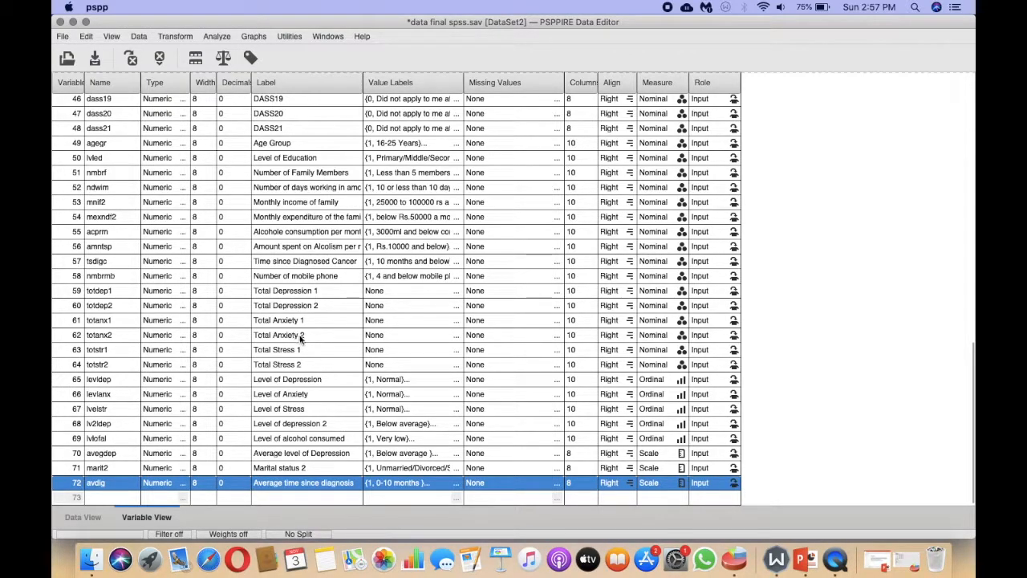
Run Frequencies on only Total Anxiety 2 with mean, minimum and maximum but no standard deviation, then review and minimise the output.
left_click(219, 37)
mouse_move(228, 52)
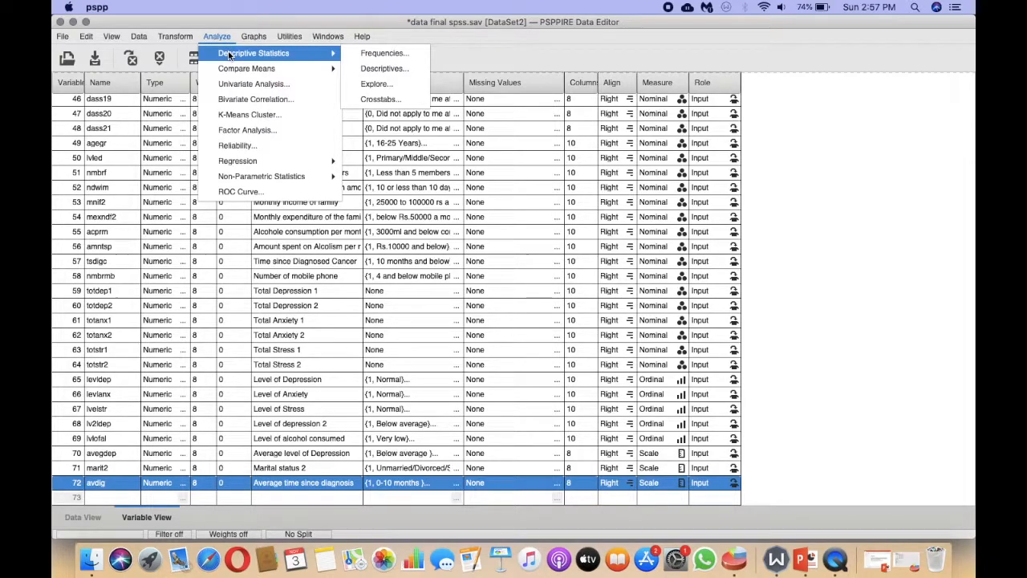
left_click(383, 53)
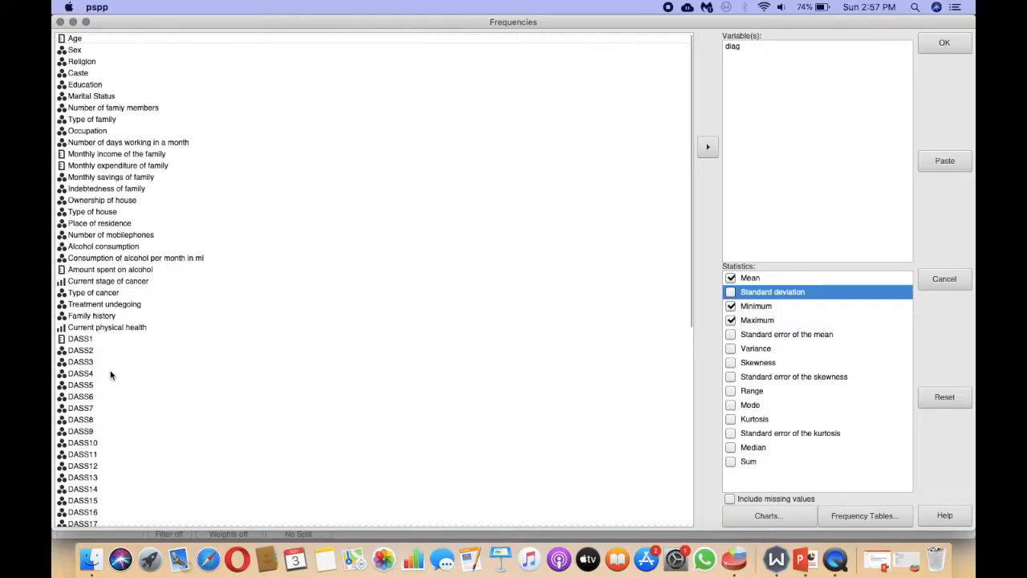
scroll(136, 279, "down", 10)
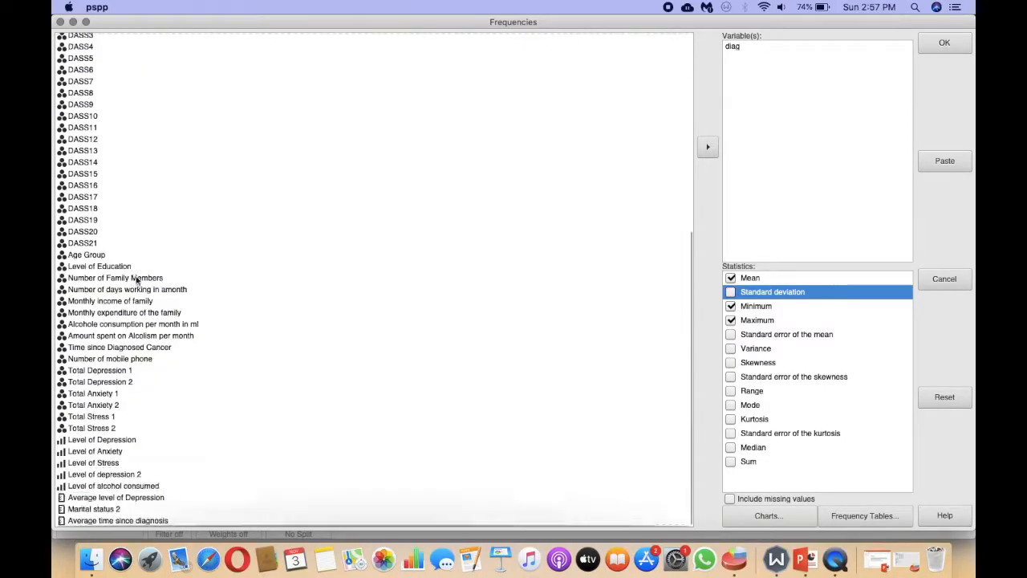
left_click(81, 408)
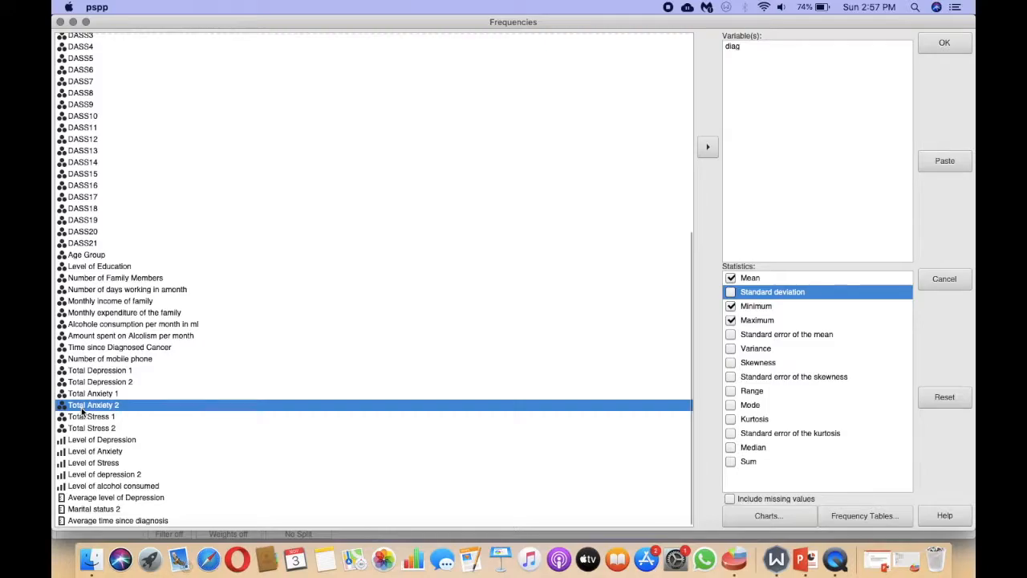
left_click(942, 397)
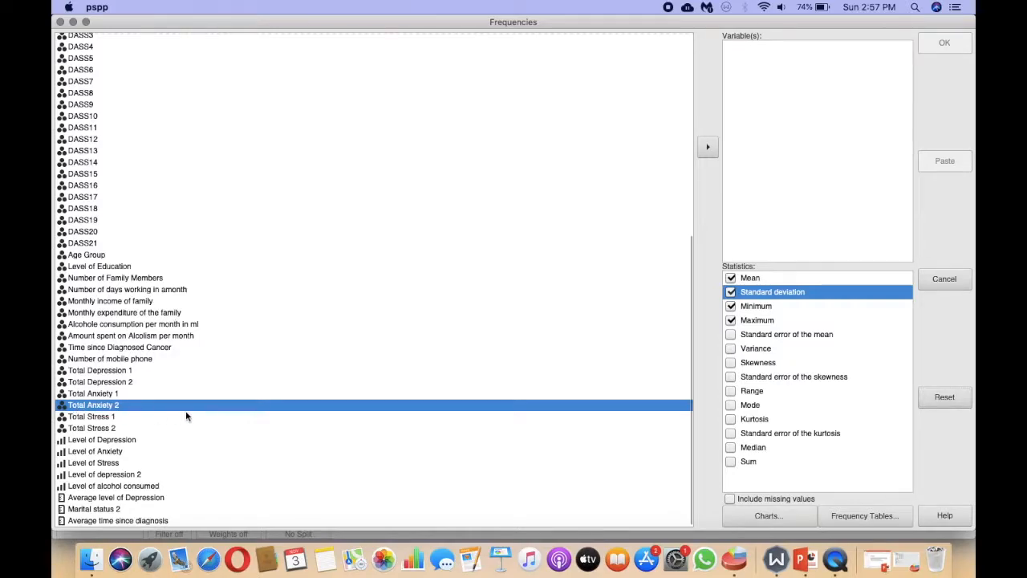
left_click(708, 146)
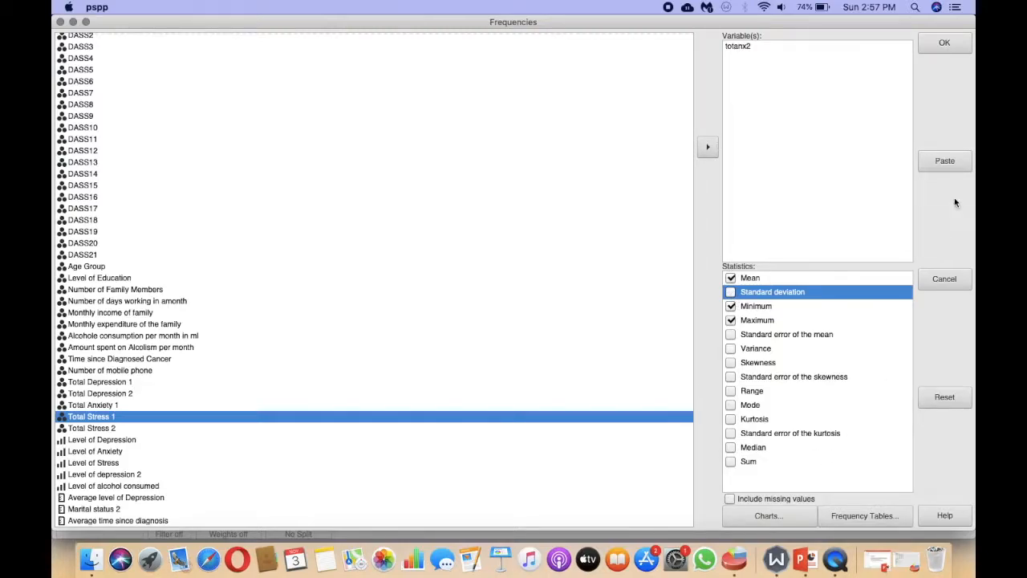
left_click(953, 43)
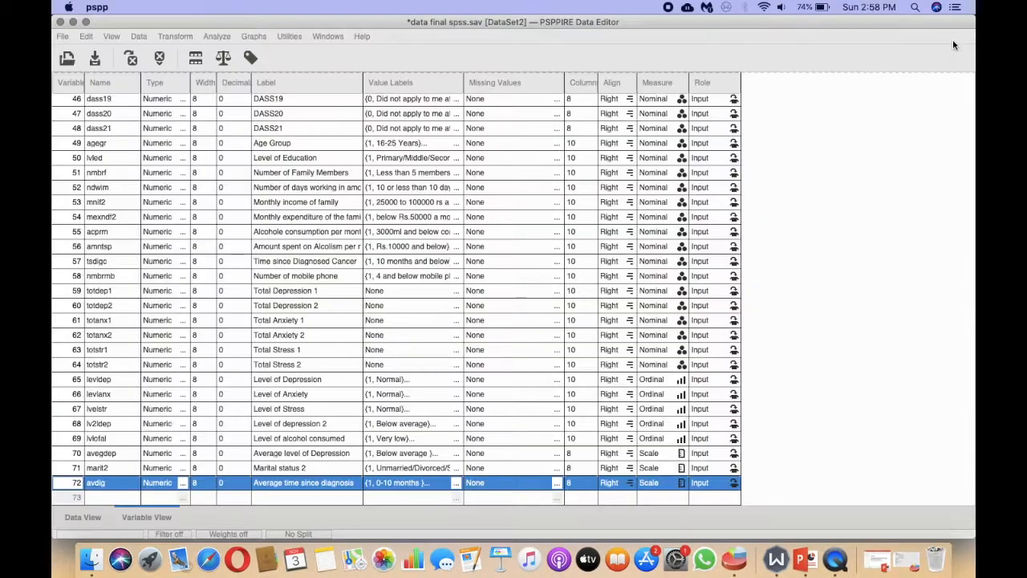
left_click(878, 560)
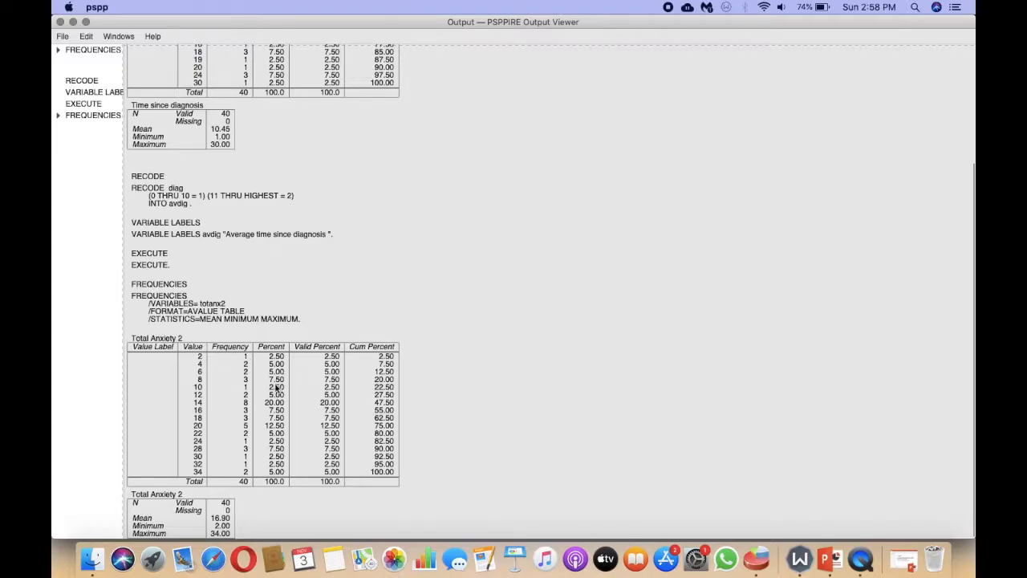
left_click(74, 22)
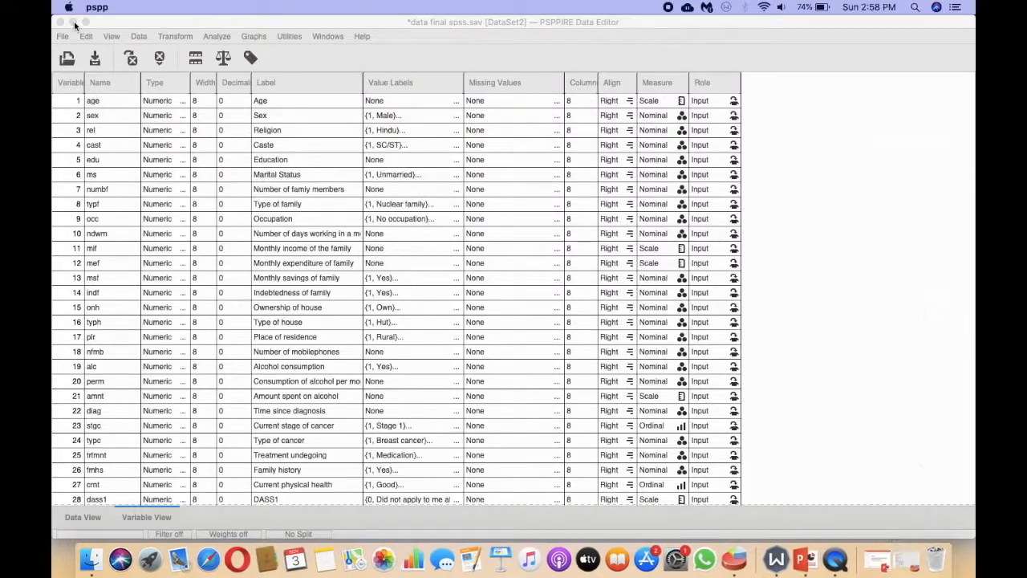
Start a Recode into Different Variables, clear the previous settings, and add Total Anxiety 2 as the source variable.
left_click(230, 36)
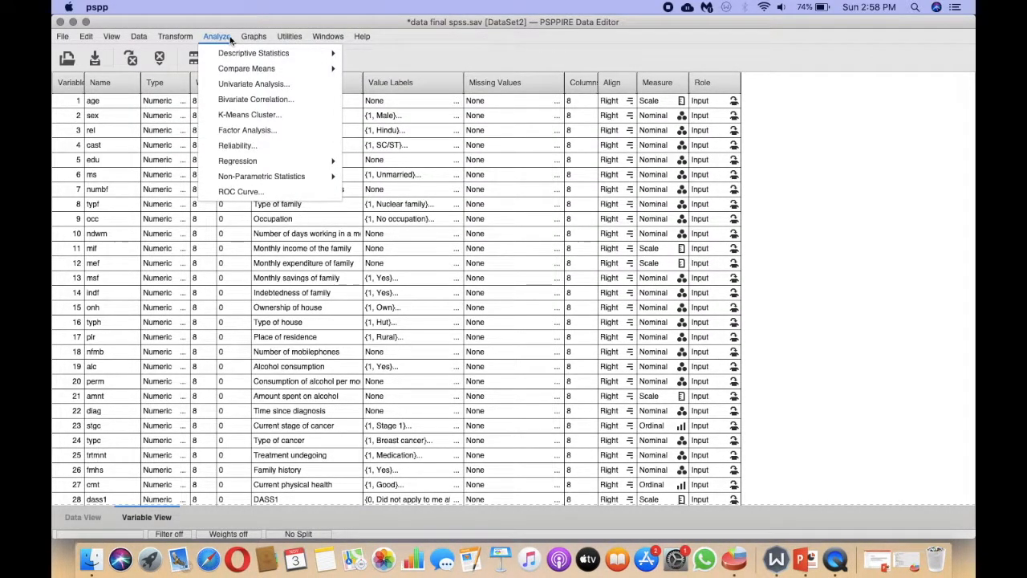
mouse_move(185, 38)
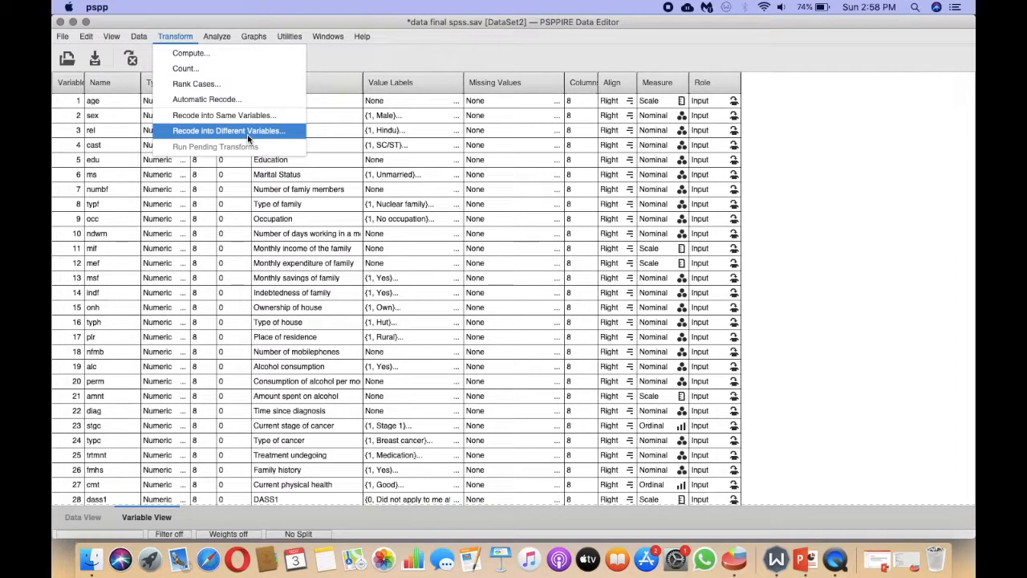
left_click(248, 135)
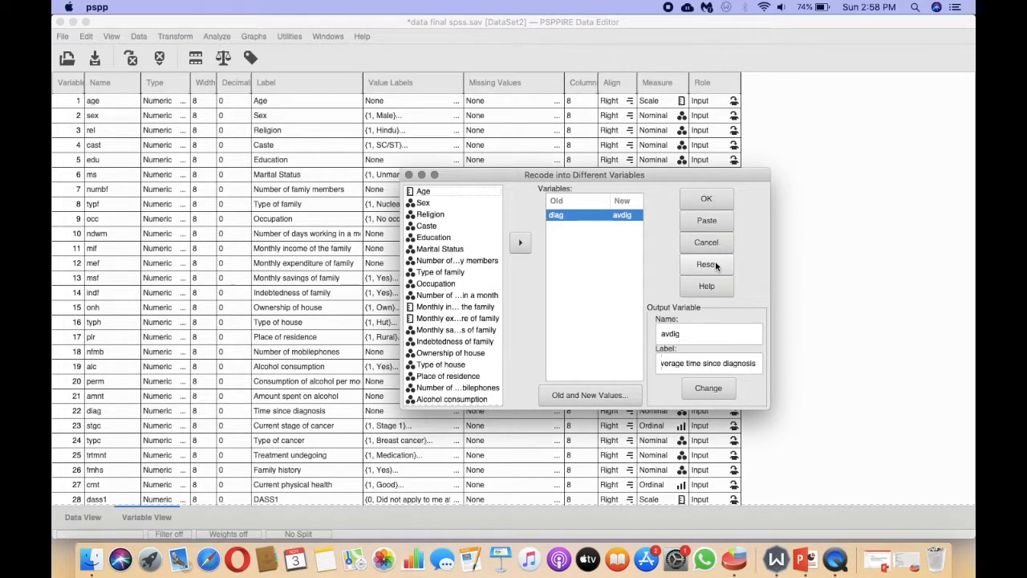
left_click(706, 264)
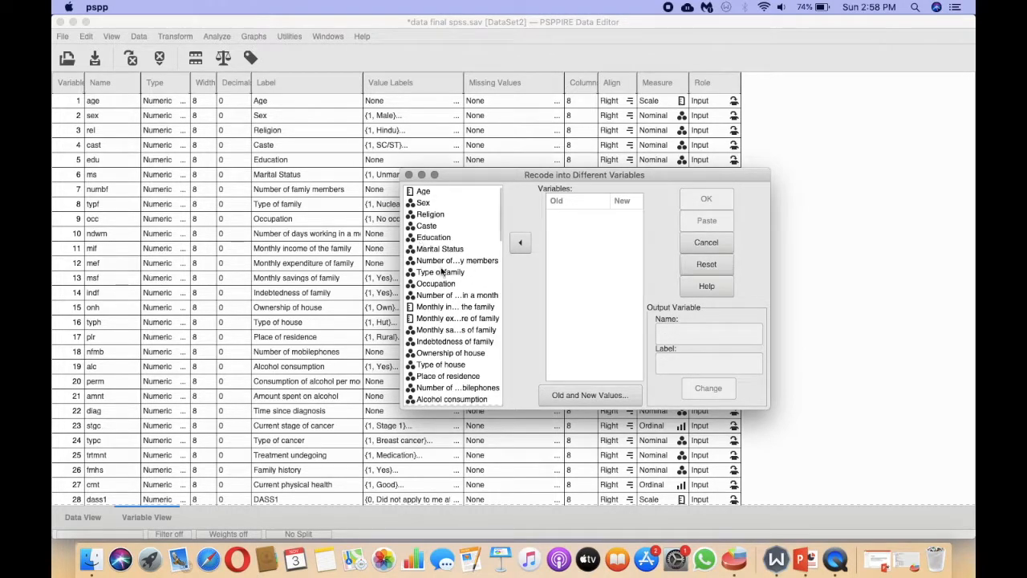
scroll(463, 296, "down", 10)
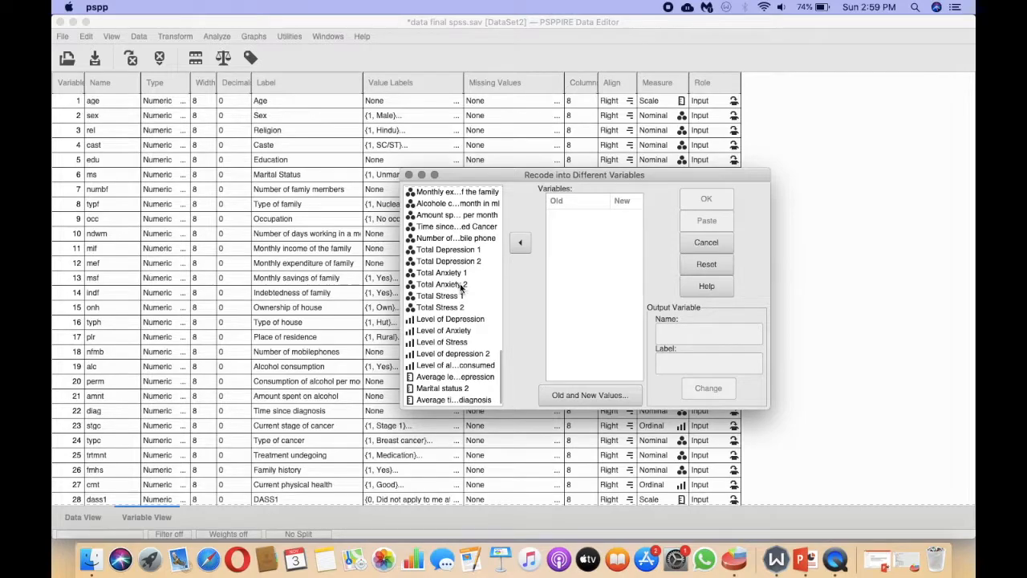
left_click(462, 285)
left_click(522, 245)
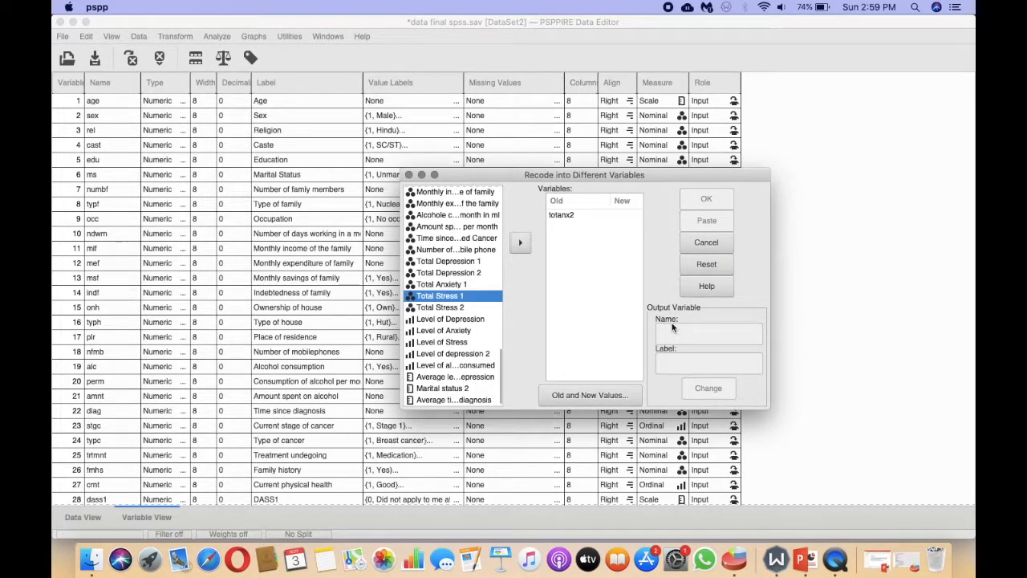
Map the Total Anxiety 2 range 0 through 17 to new value 1, removing the duplicate rule.
left_click(560, 215)
left_click(572, 397)
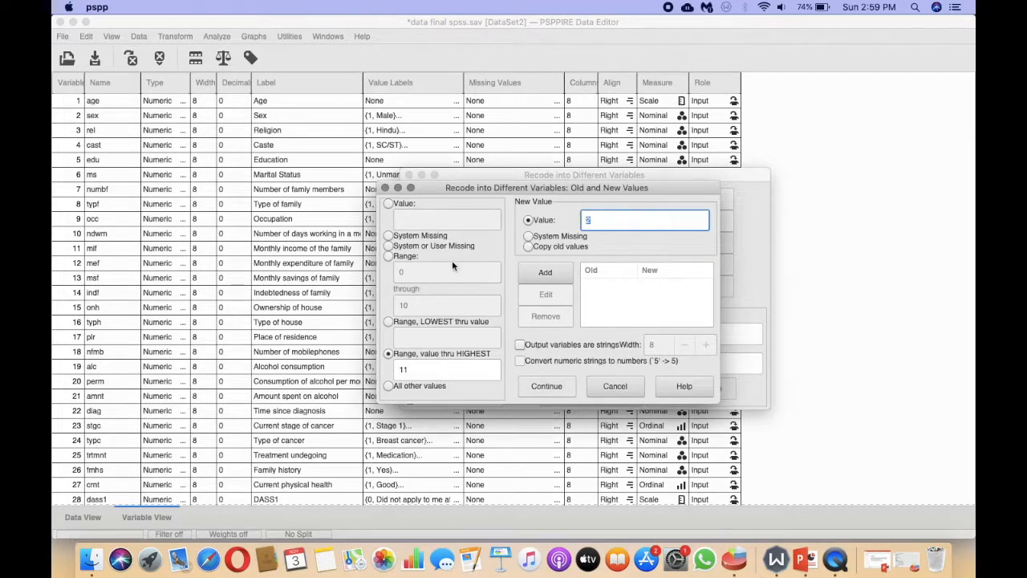
left_click(388, 255)
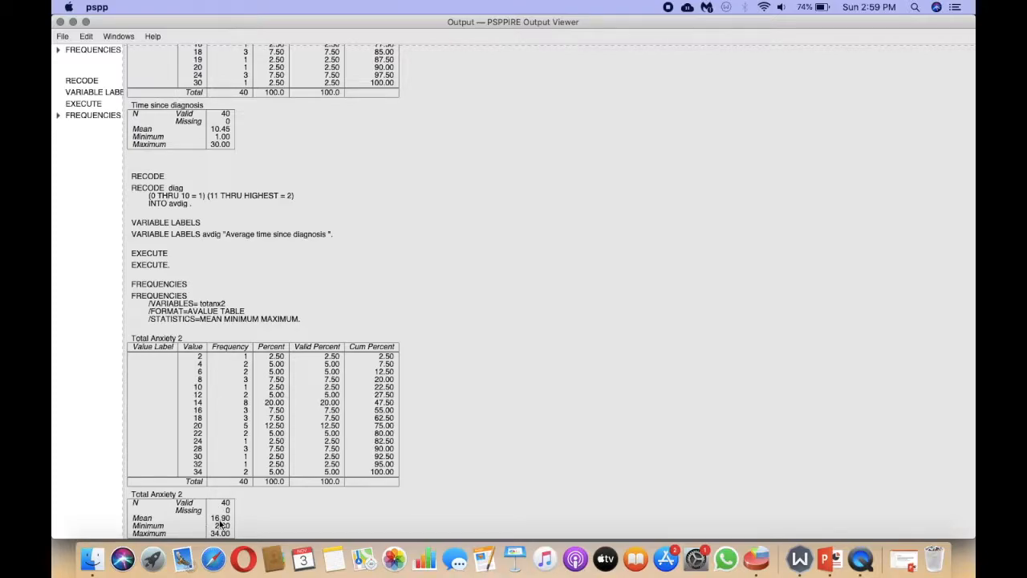
left_click(73, 22)
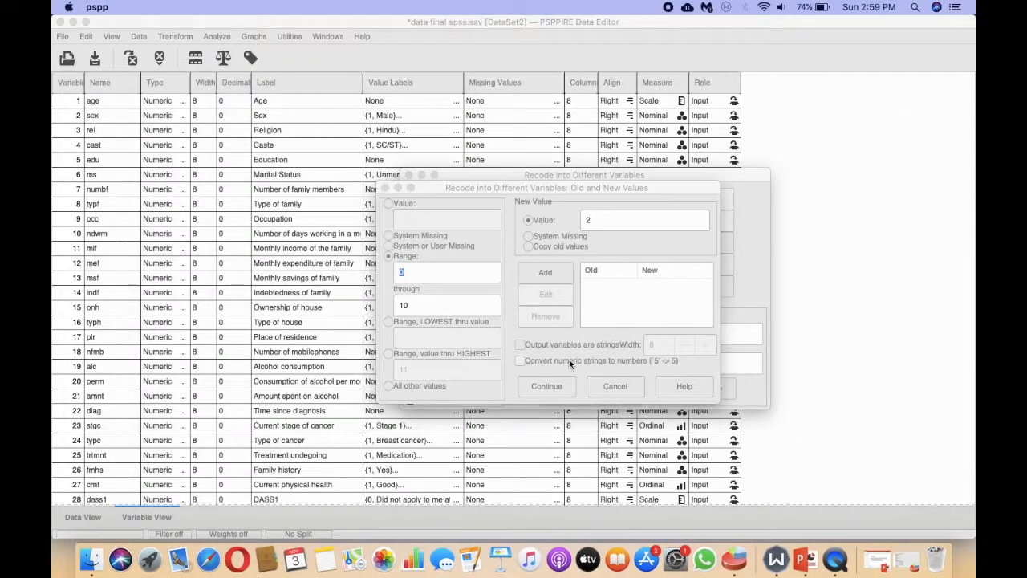
left_click(432, 311)
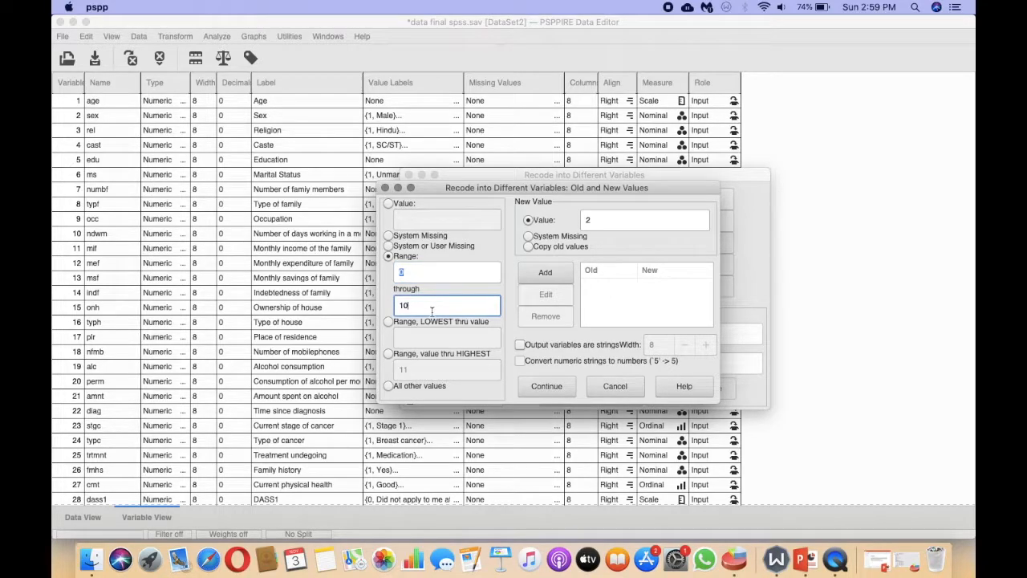
left_click(615, 219)
key("BackSpace")
type("1")
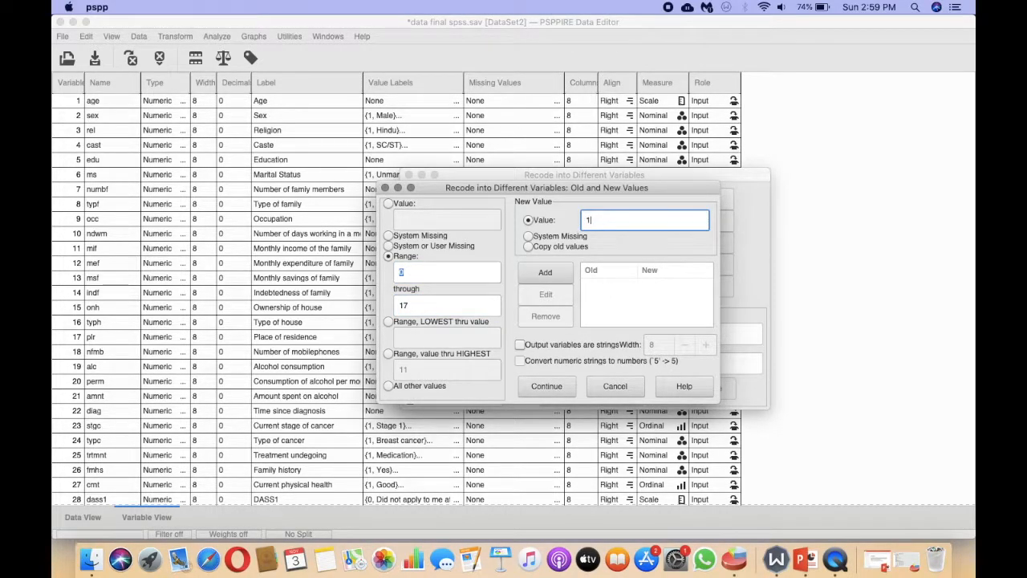
double_click(555, 266)
left_click(588, 296)
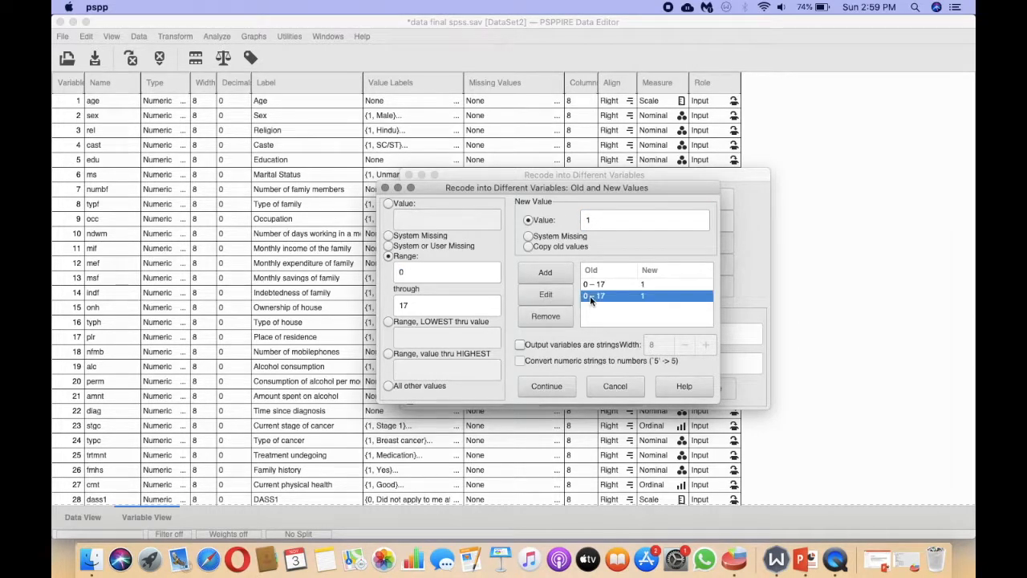
left_click(554, 315)
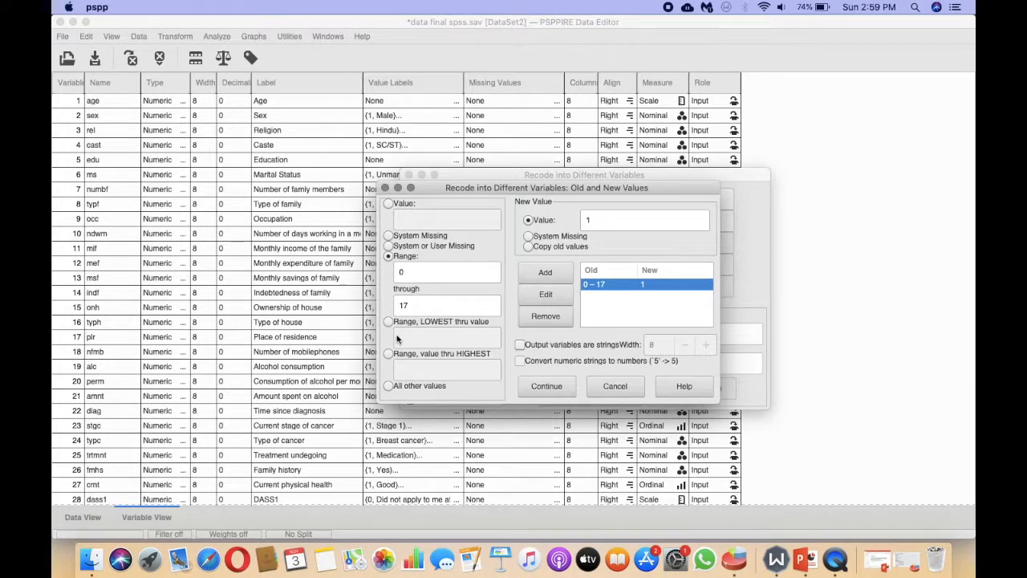
Map Total Anxiety 2 values from 18 through the highest to new value 2 and accept the recode rules.
left_click(388, 353)
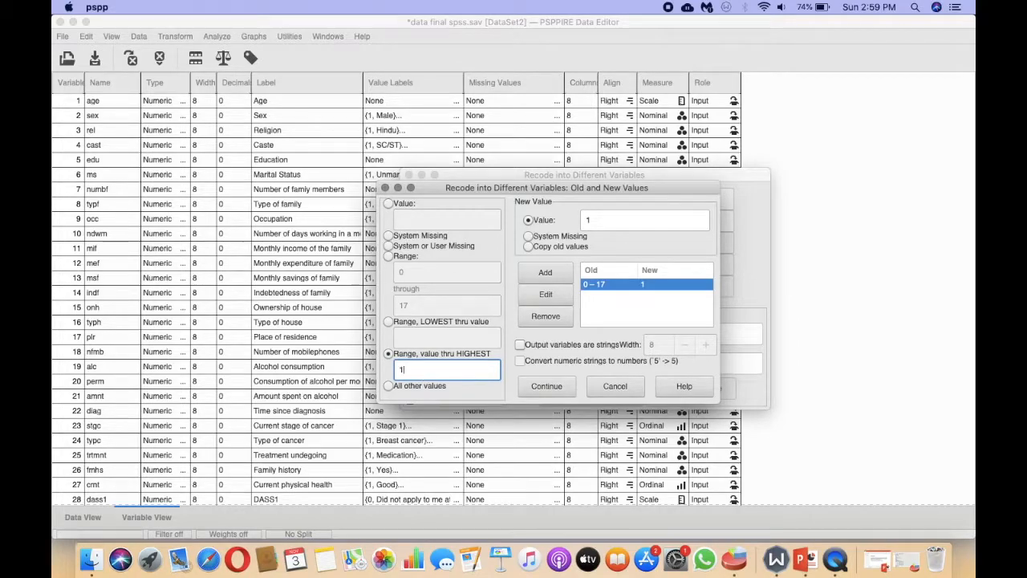
left_click(616, 216)
key("BackSpace")
type("2")
left_click(561, 272)
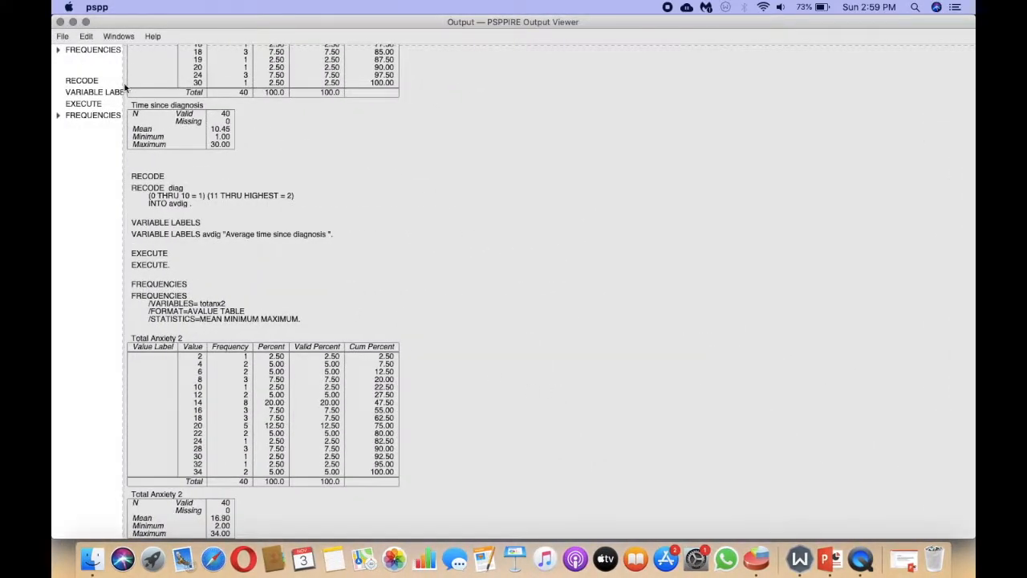
left_click(73, 21)
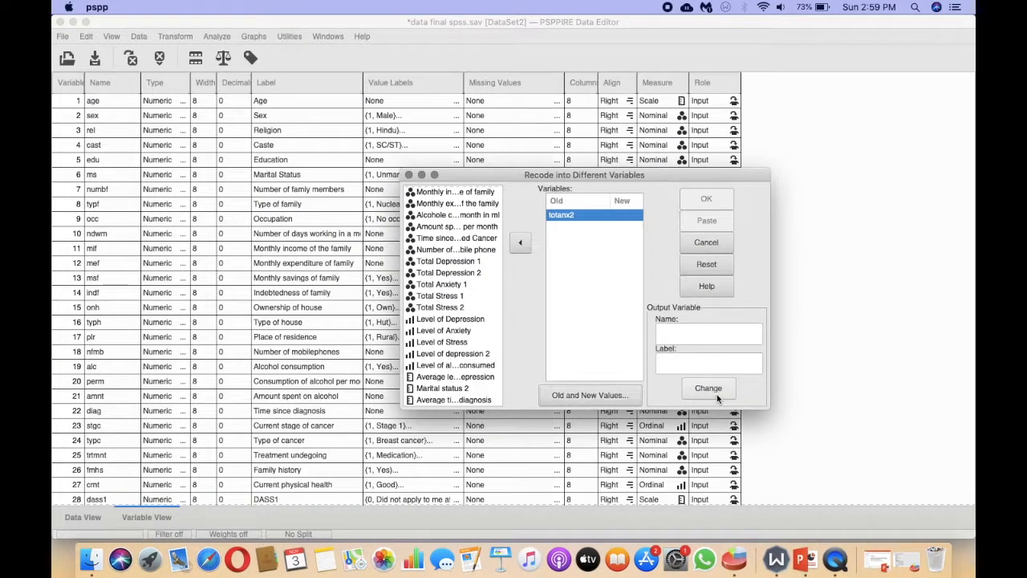
Name the output variable avanx with the label "Average anxiety", run the recode, and minimise the output.
left_click(700, 324)
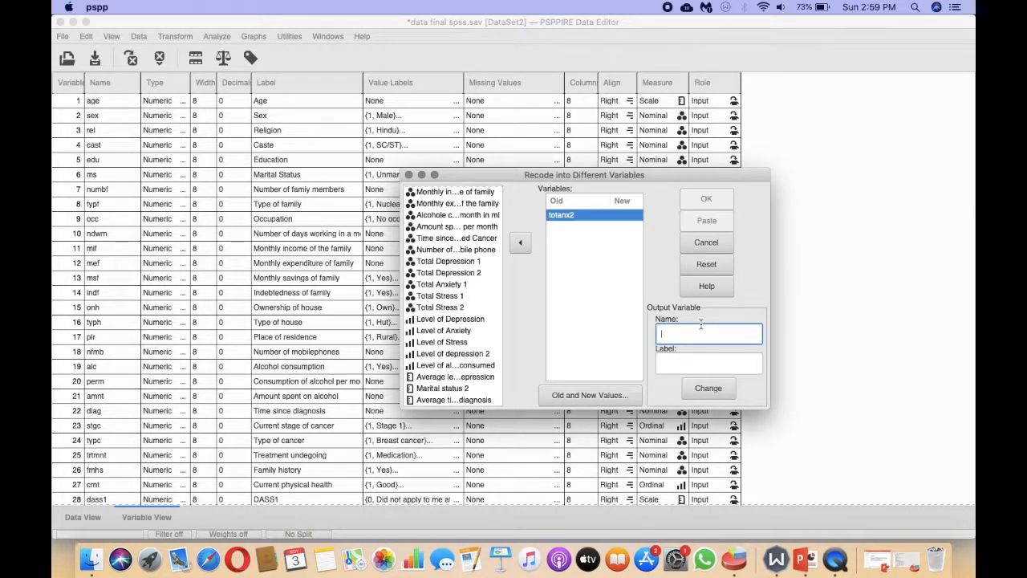
type("avanx")
left_click(683, 363)
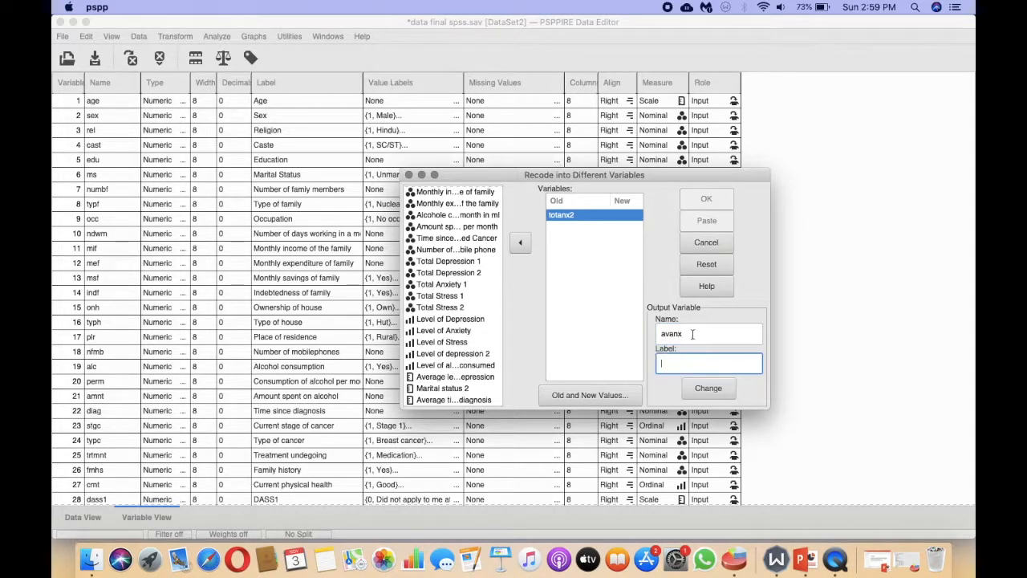
type("A")
type("A")
type("verage anxiety")
left_click(713, 387)
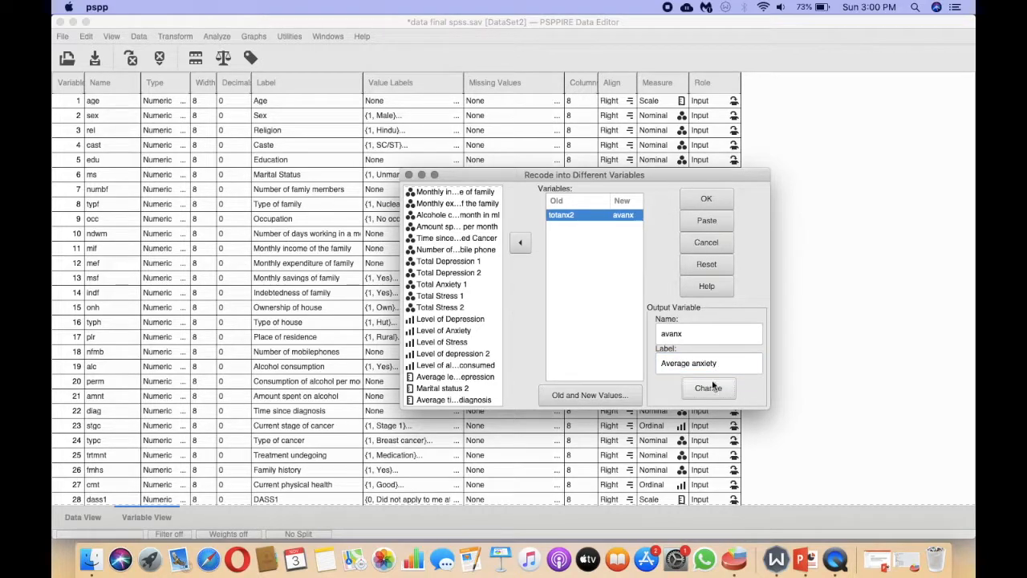
left_click(702, 200)
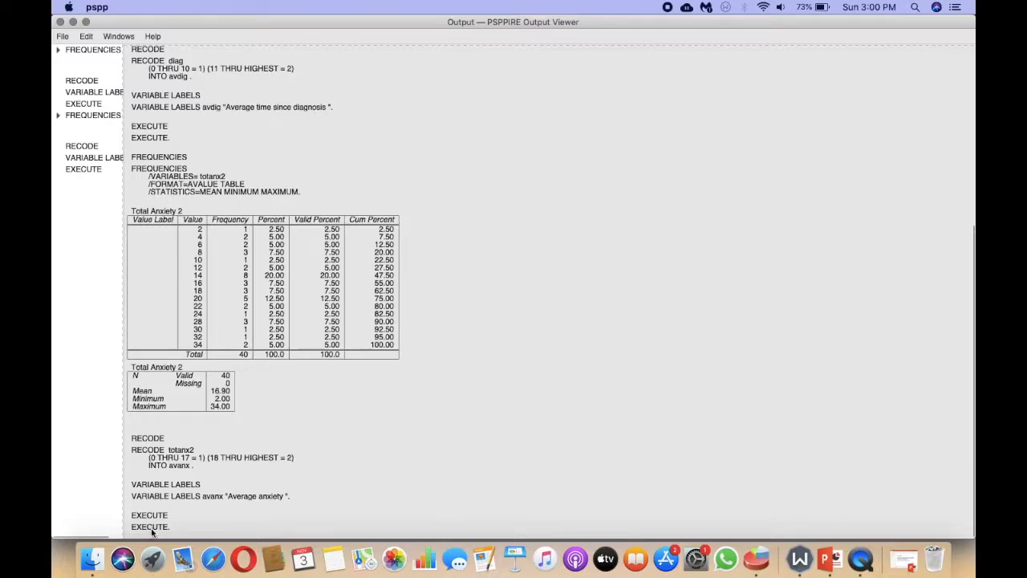
left_click(73, 21)
Set the number of decimals of the new avanx variable to 0.
scroll(499, 284, "down", 15)
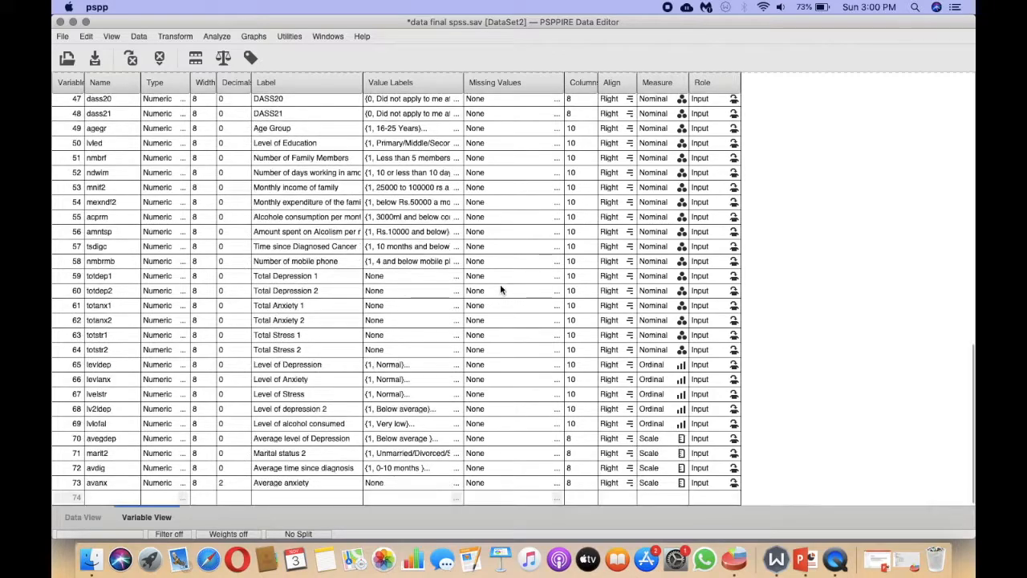
left_click(233, 482)
left_click(233, 481)
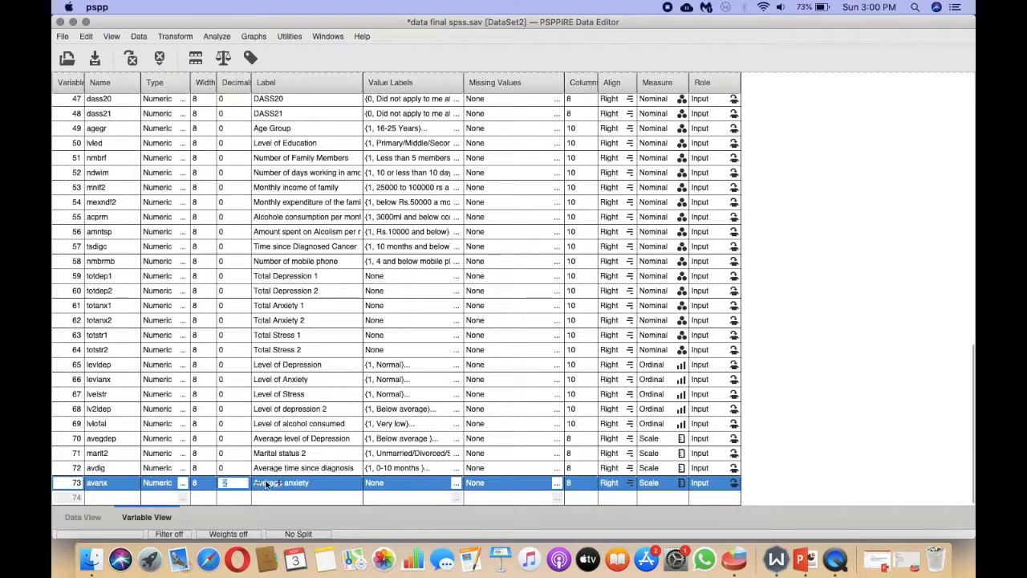
type("0")
Add the value label "Below average" for value 1 of avanx, checking the anxiety statistics in the output.
left_click(454, 482)
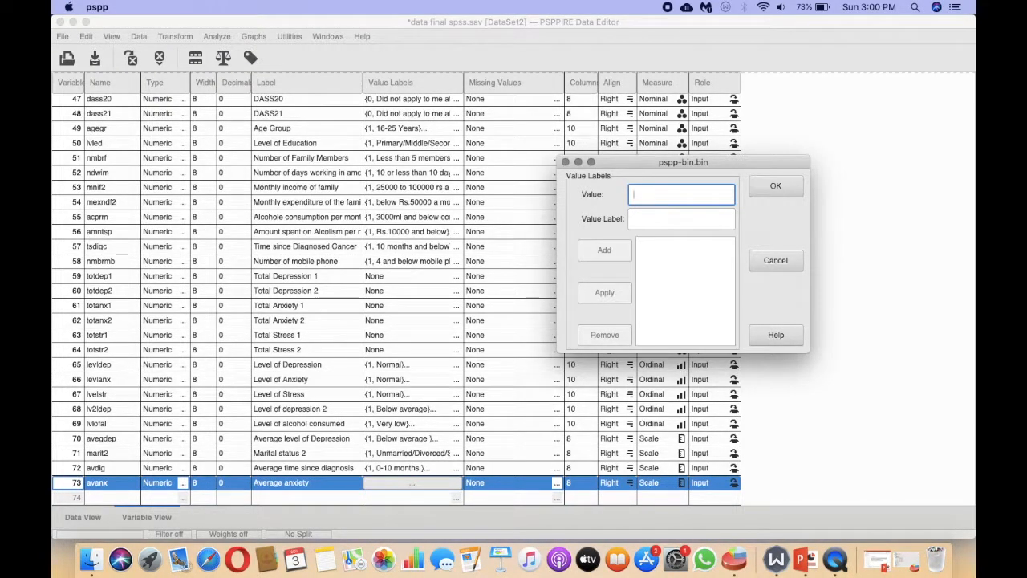
left_click(903, 559)
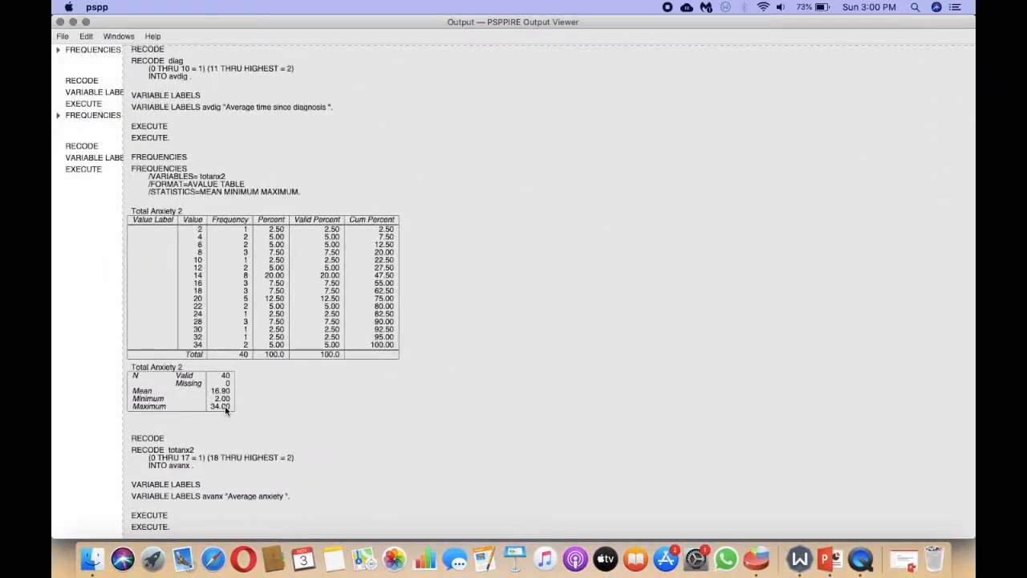
left_click(73, 21)
type("1")
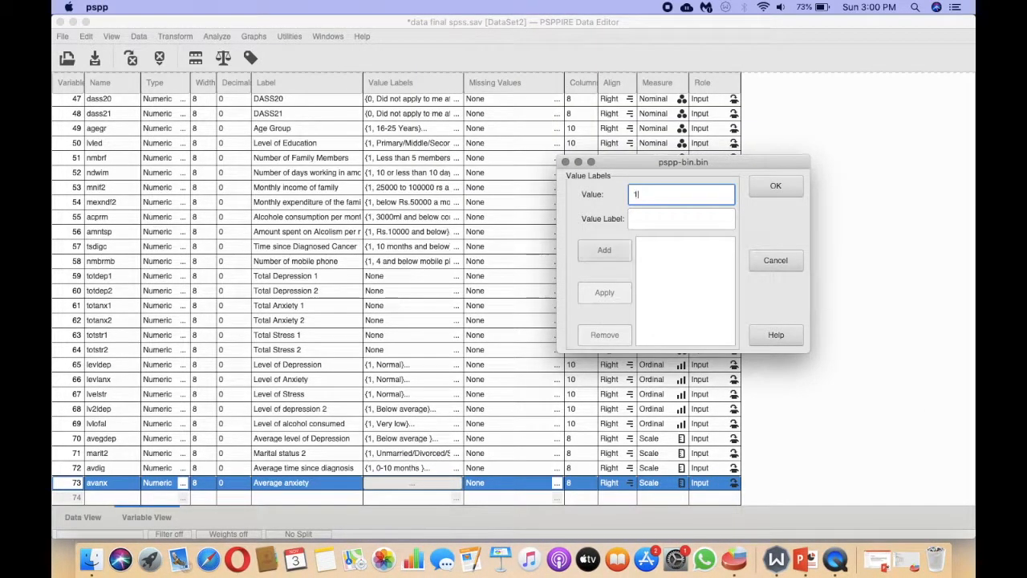
left_click(639, 215)
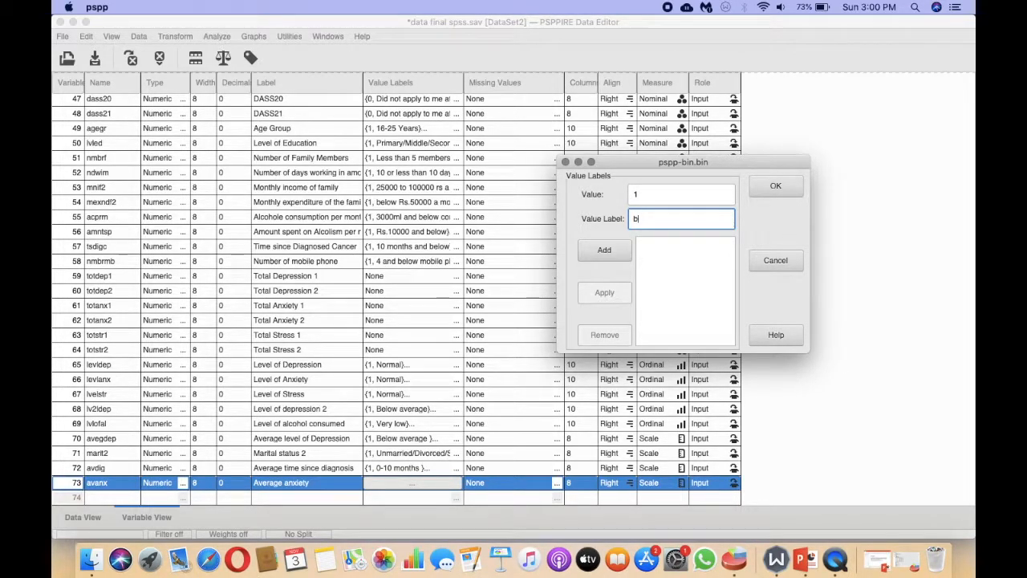
type("Below ava")
type("rage")
left_click(605, 250)
Add the value label "Above average" for value 2 of avanx and accept the value labels.
type("2")
left_click(650, 218)
type("Aboverav")
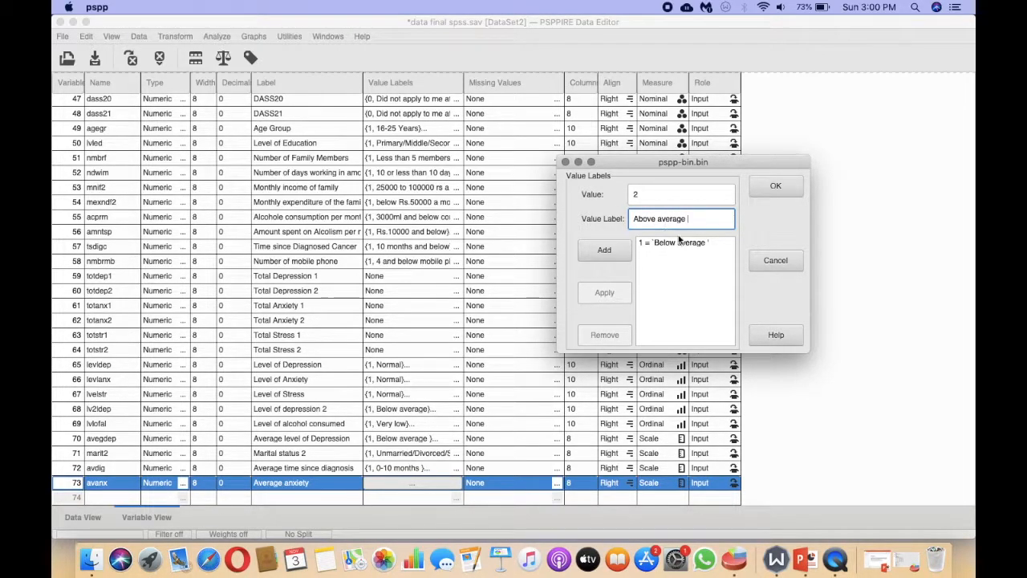
left_click(622, 249)
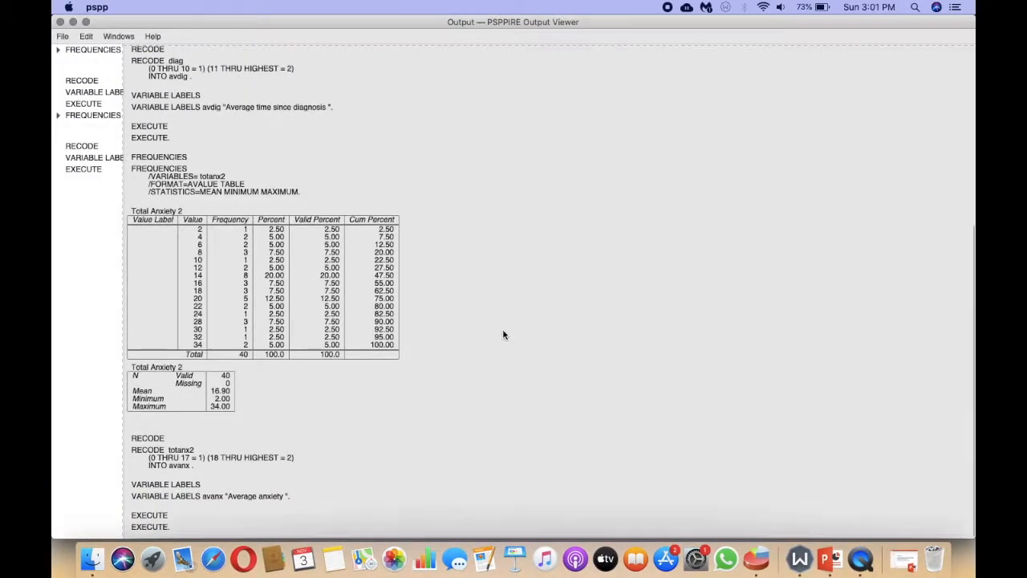
left_click(73, 22)
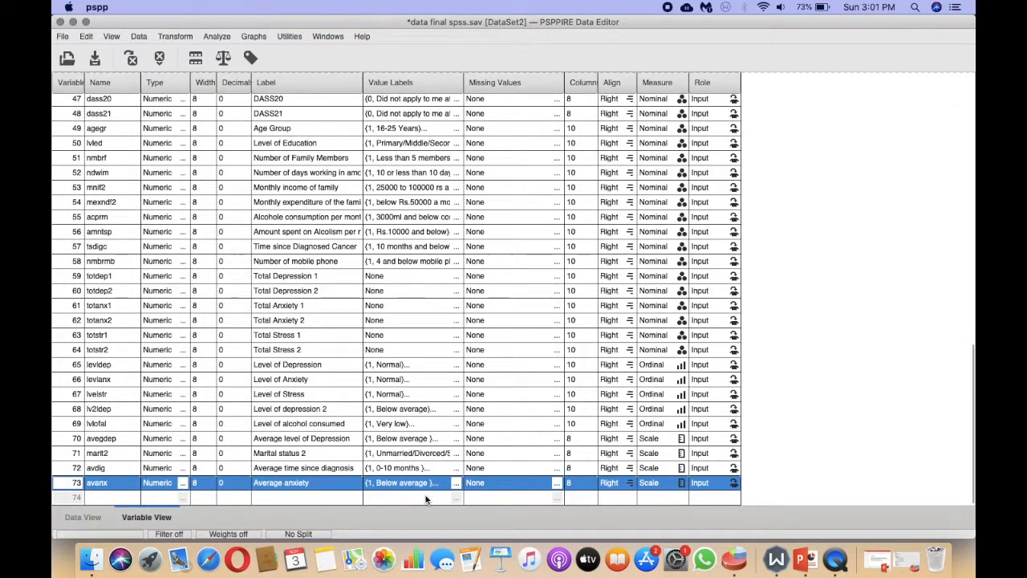
left_click(215, 36)
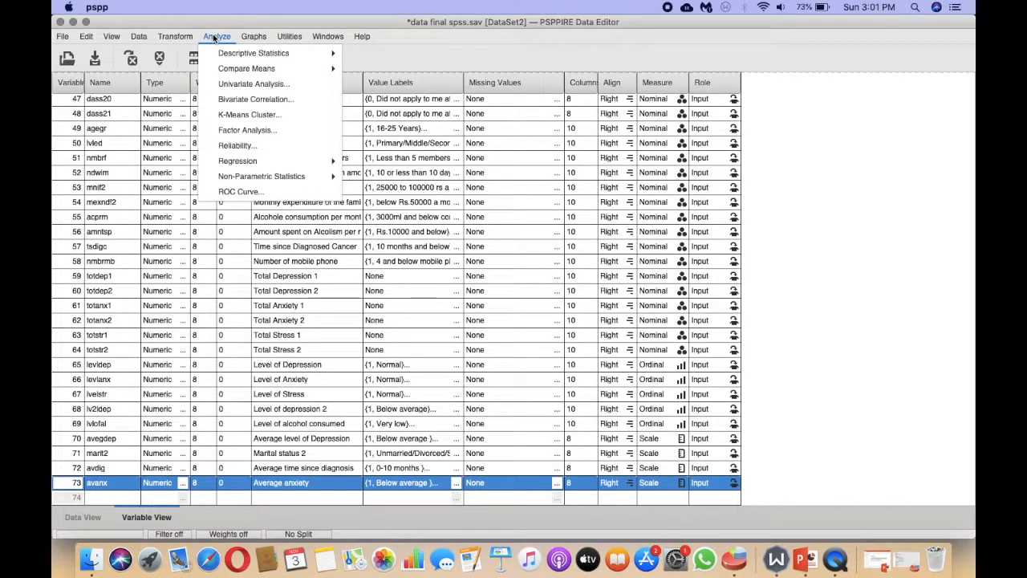
mouse_move(228, 54)
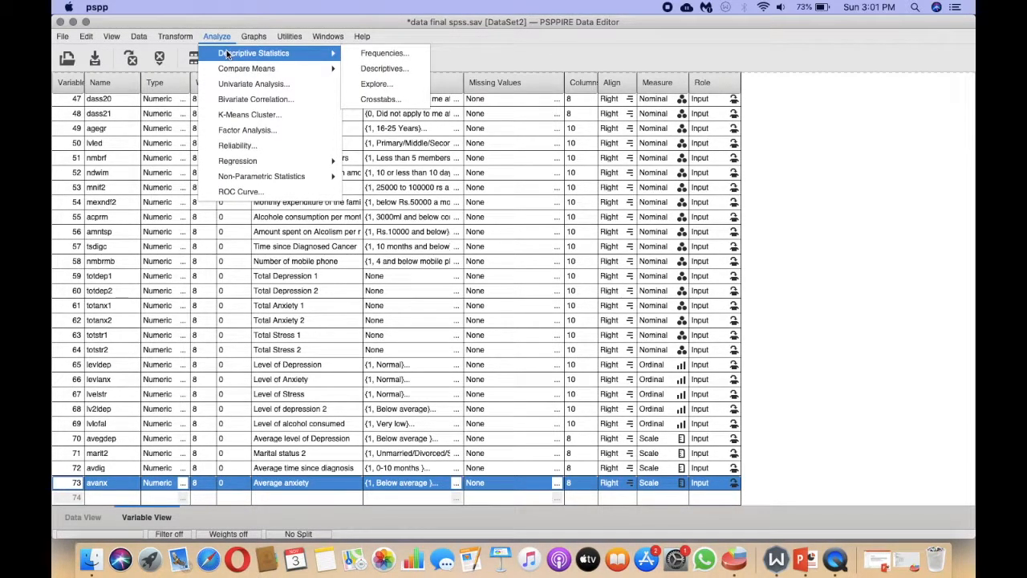
left_click(367, 100)
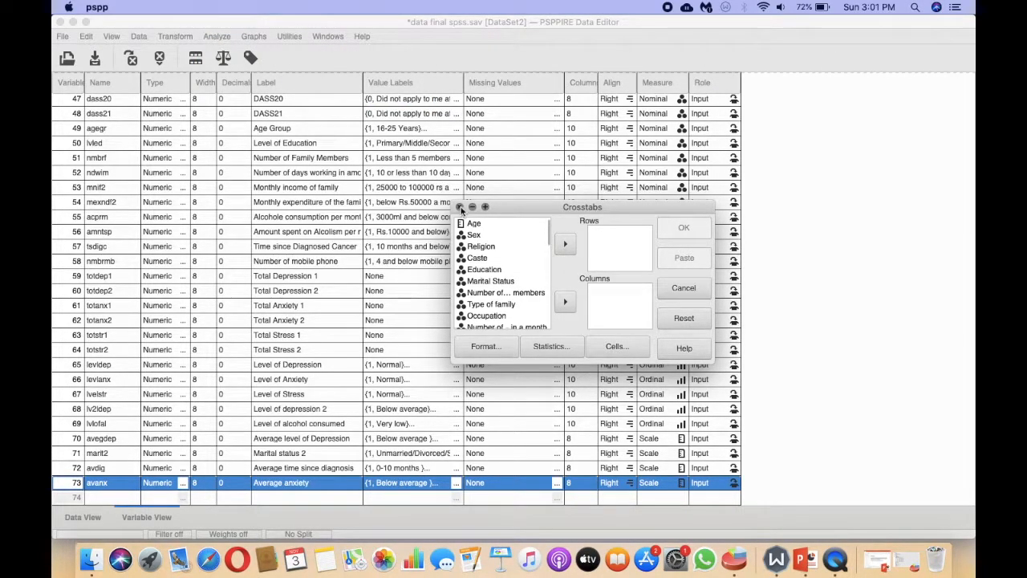
left_click(461, 208)
Start a Crosstabs analysis with Average anxiety as the row variable and Average time since diagnosis as the column variable.
left_click(219, 36)
mouse_move(229, 53)
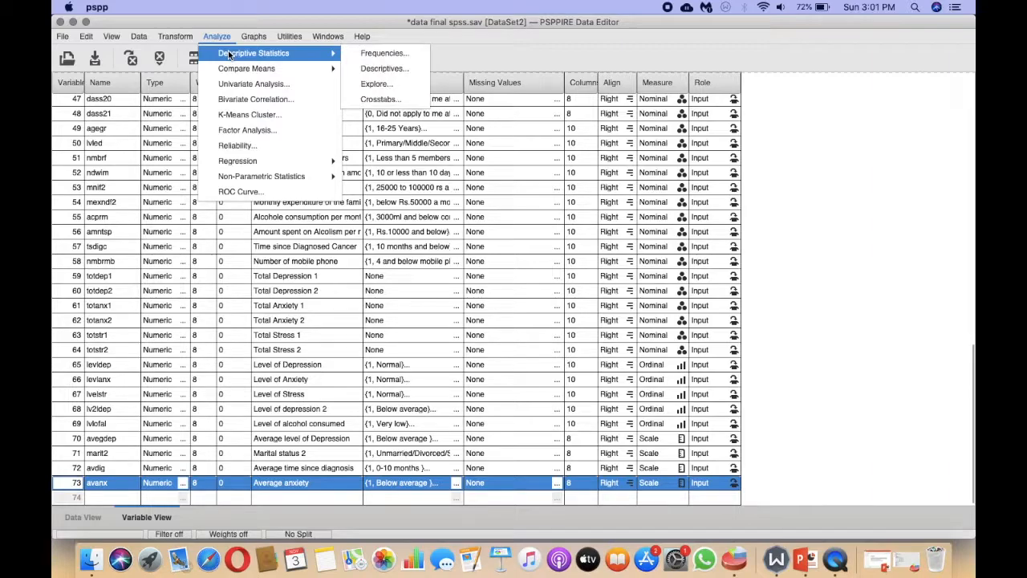
left_click(371, 100)
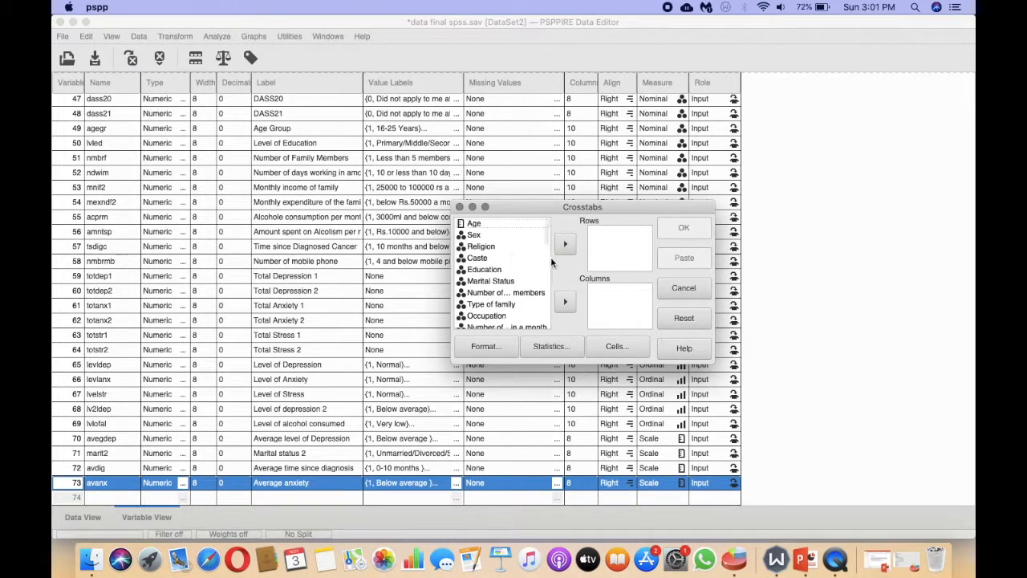
scroll(500, 249, "down", 15)
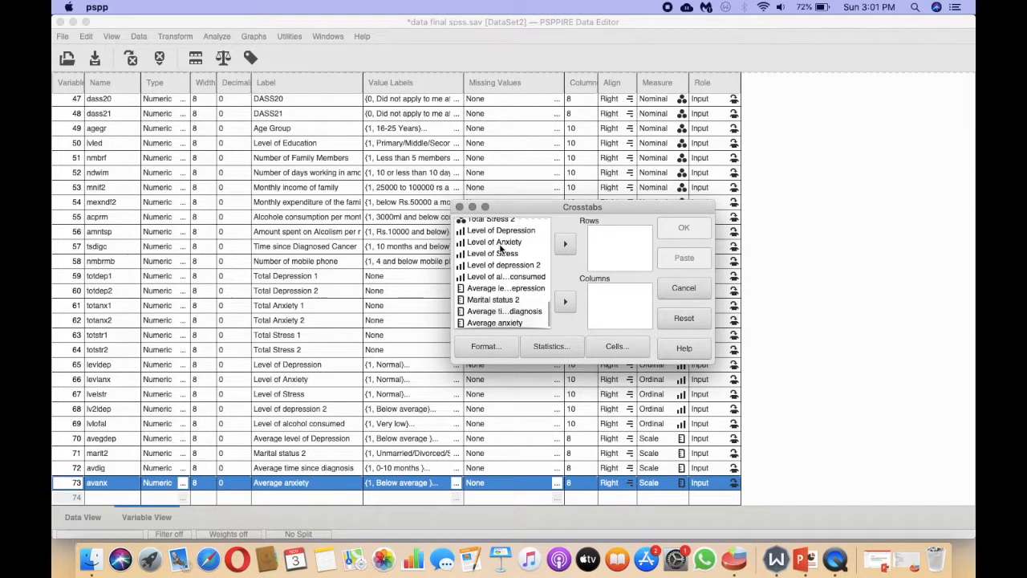
left_click(495, 312)
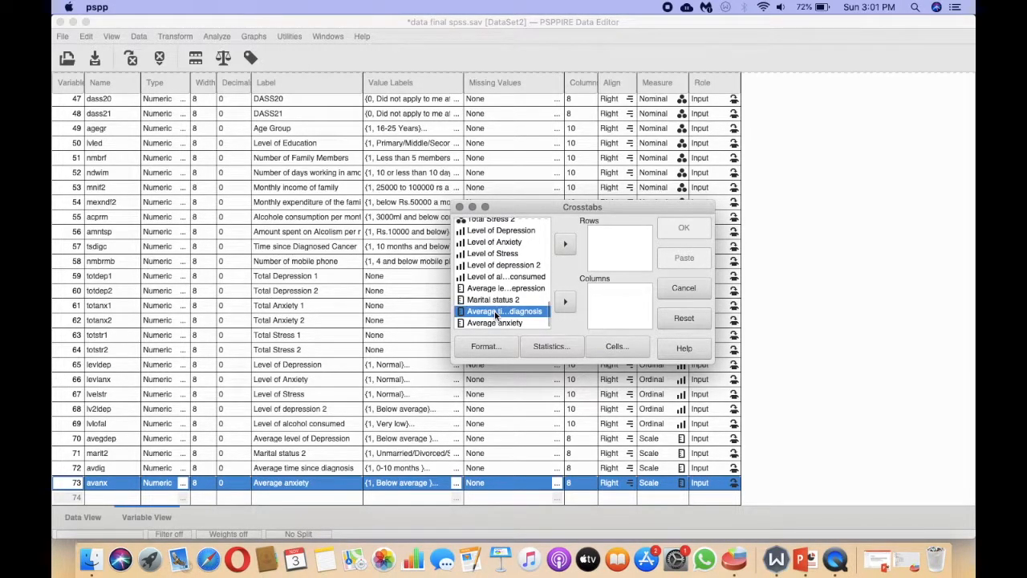
left_click(565, 303)
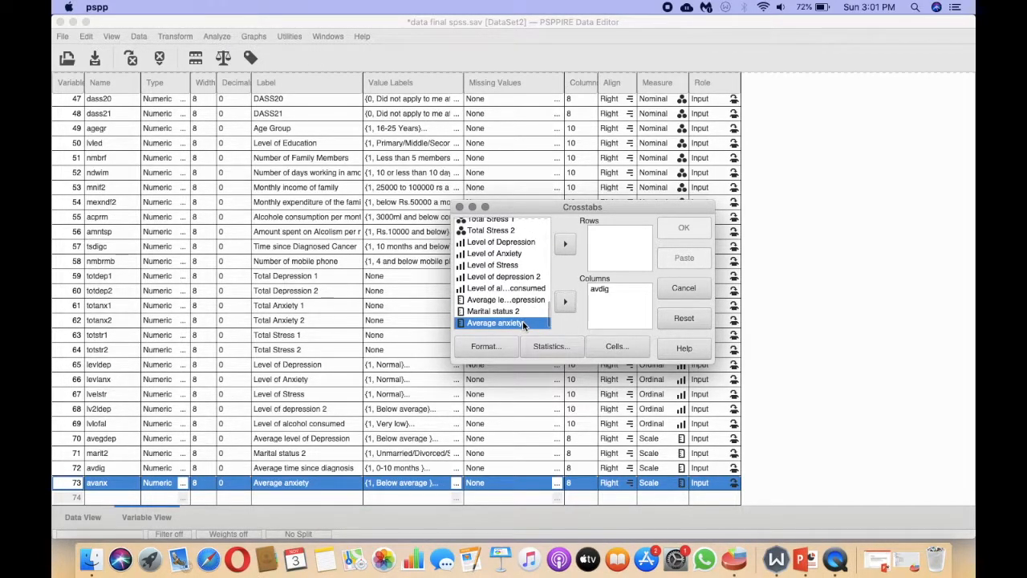
left_click(566, 245)
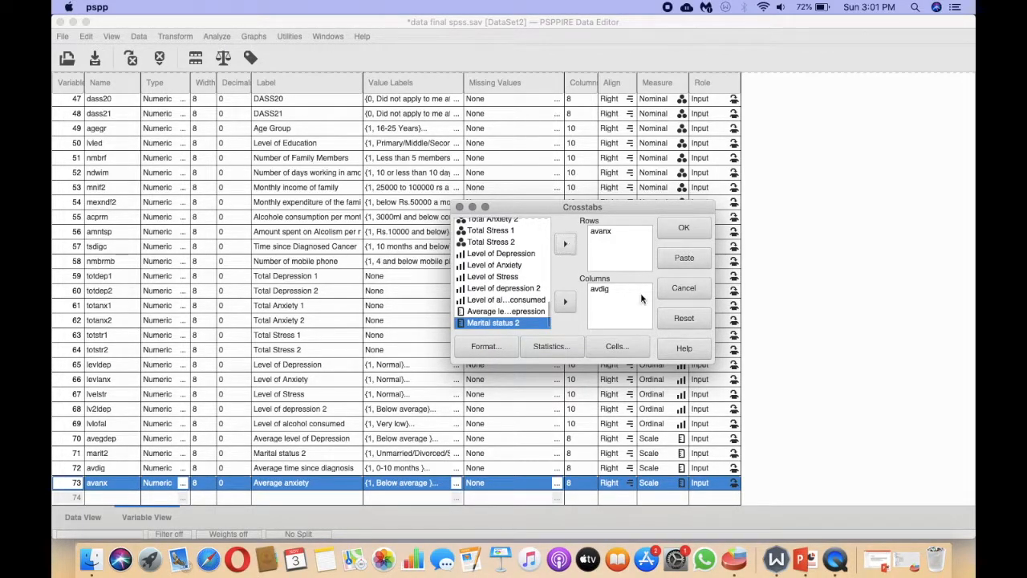
left_click(512, 351)
left_click(62, 36)
left_click(62, 37)
left_click(61, 23)
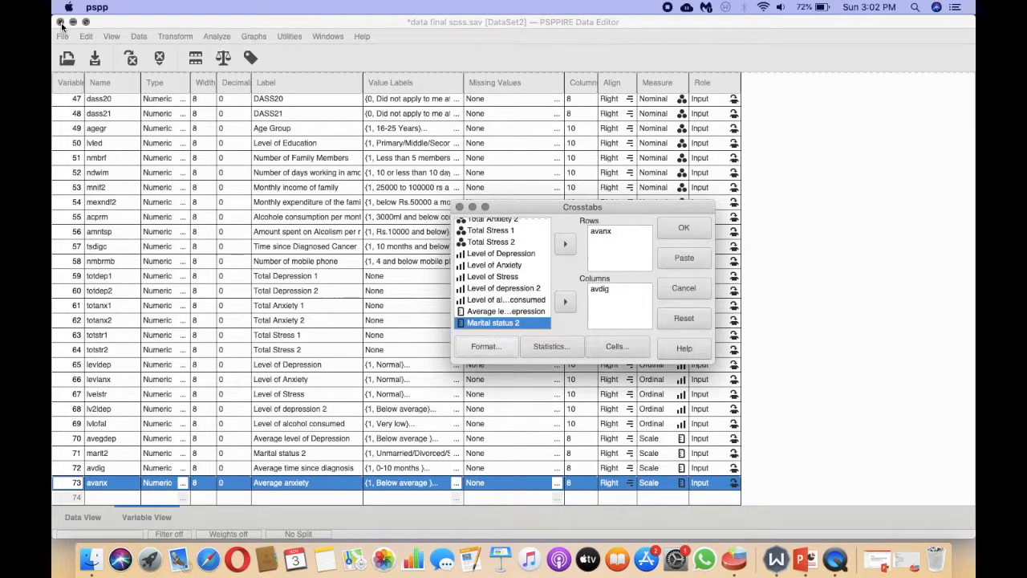
Add the Phi statistic to Chisq in the Crosstabs statistics and accept the selection.
left_click(549, 345)
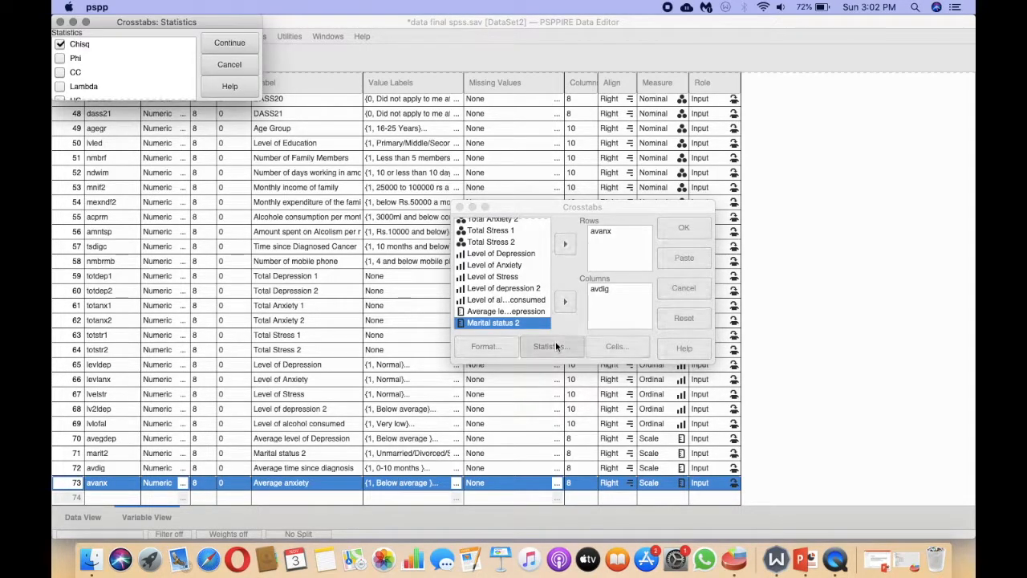
left_click(63, 60)
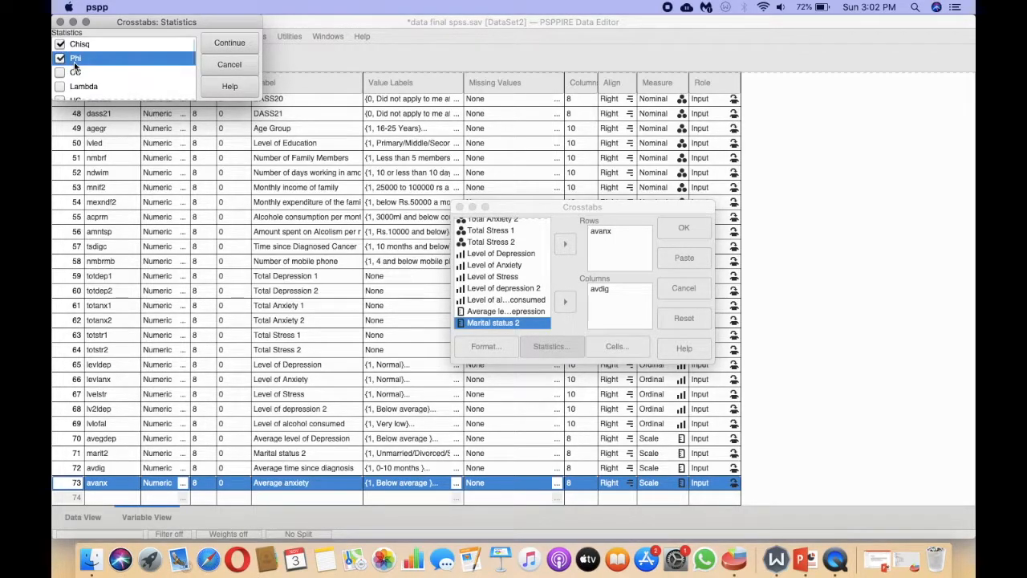
left_click(228, 43)
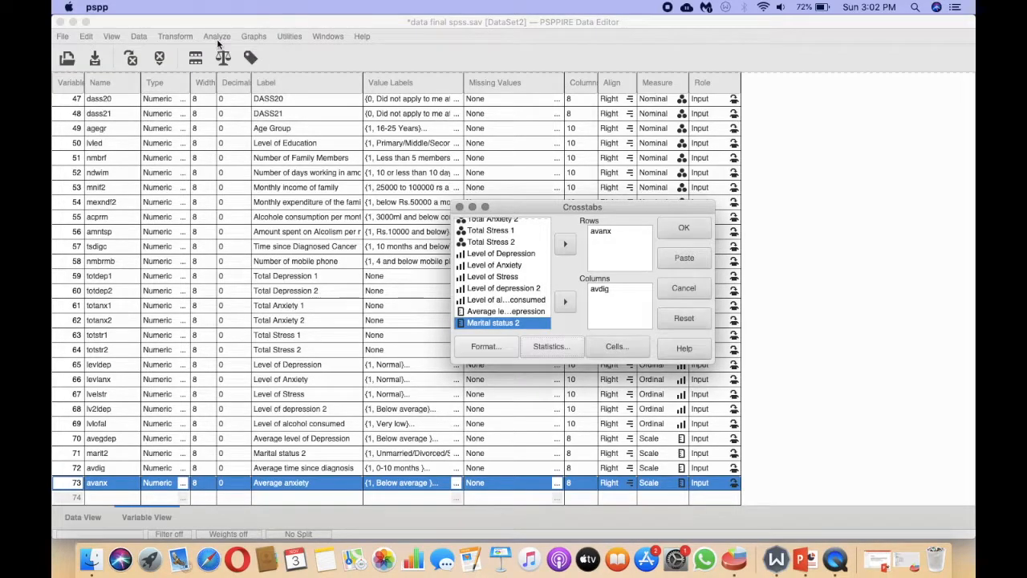
Exclude the Column and Total percentages from the crosstab cells, keeping Count and Row, and run the analysis.
left_click(614, 347)
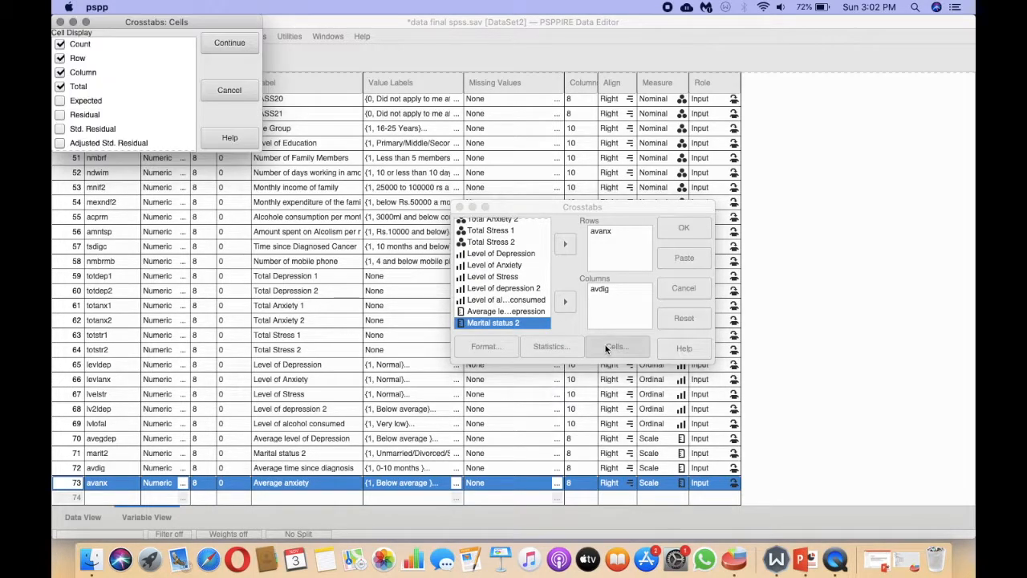
left_click(61, 73)
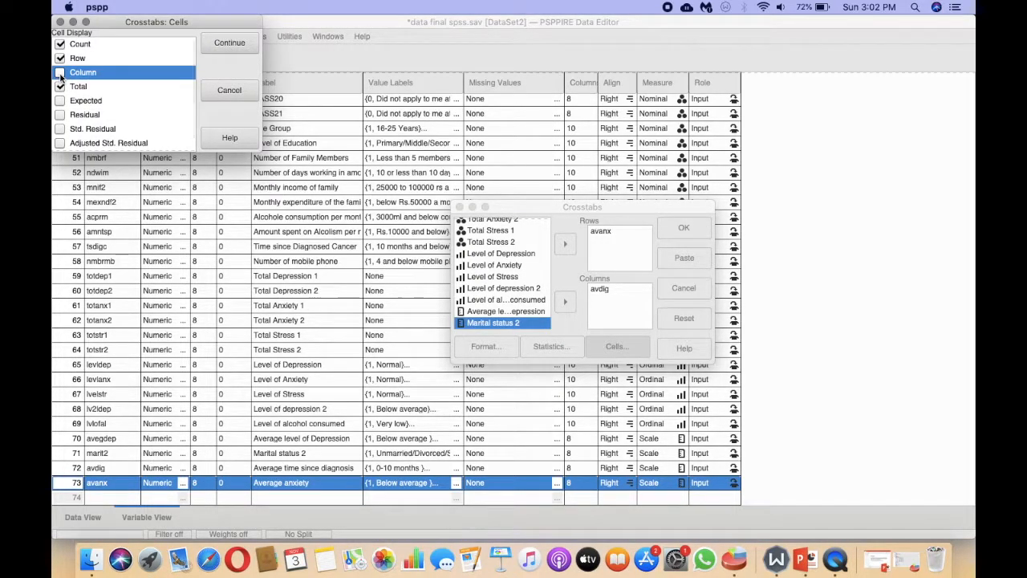
left_click(60, 85)
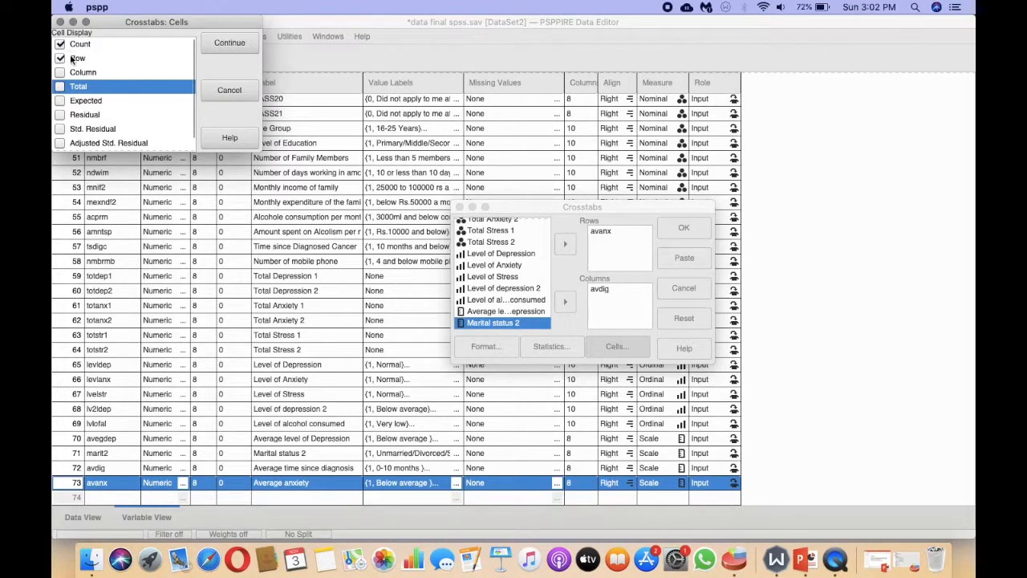
left_click(229, 43)
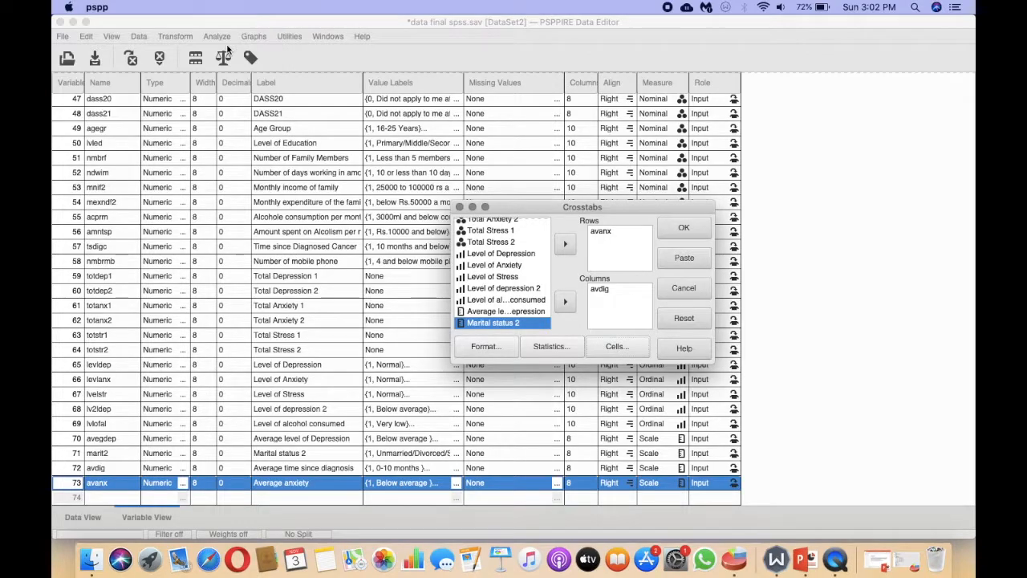
left_click(684, 228)
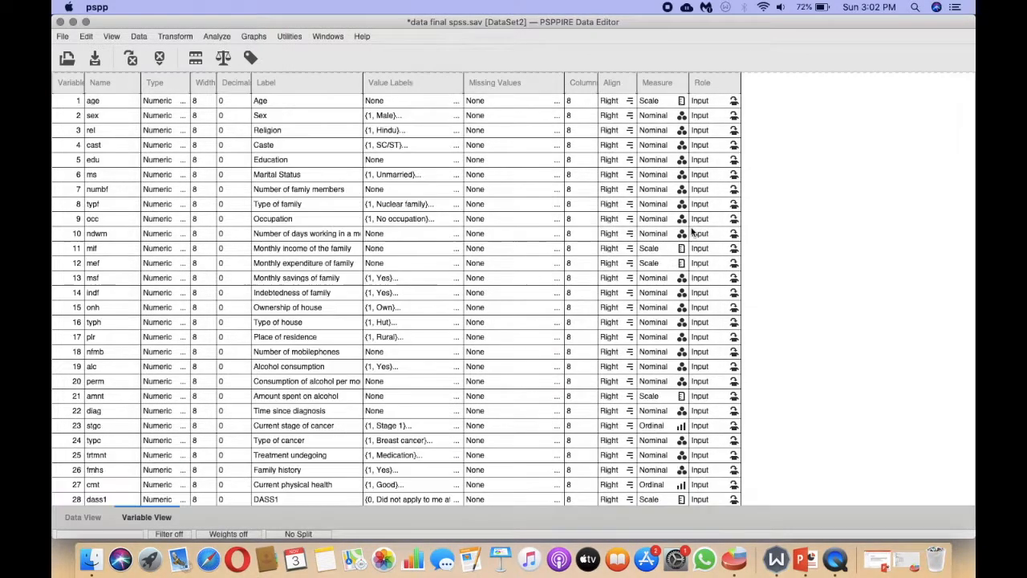
Minimise the Data Editor and bring up the Output Viewer containing the crosstab results.
left_click(71, 22)
left_click(871, 553)
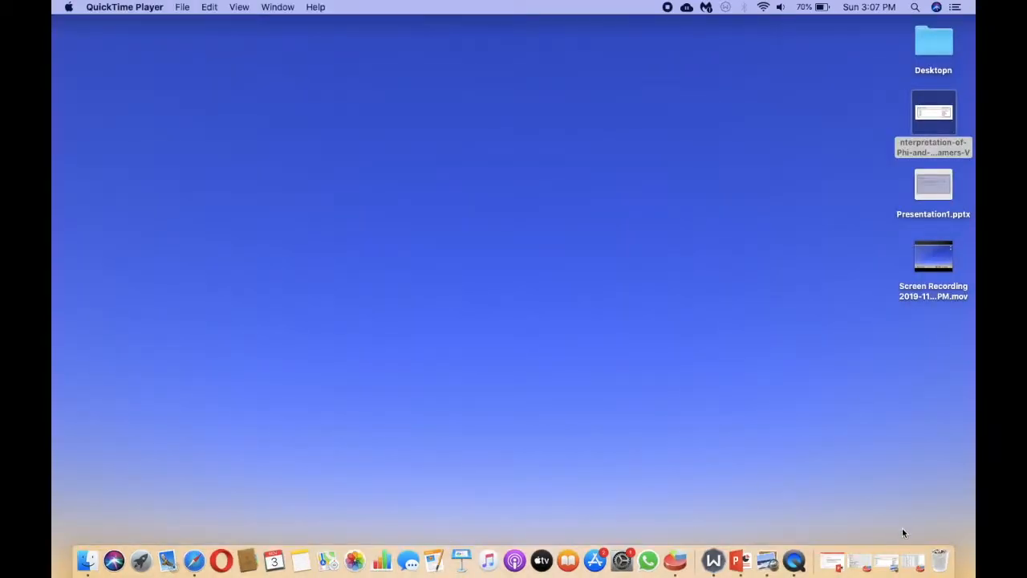
left_click(862, 564)
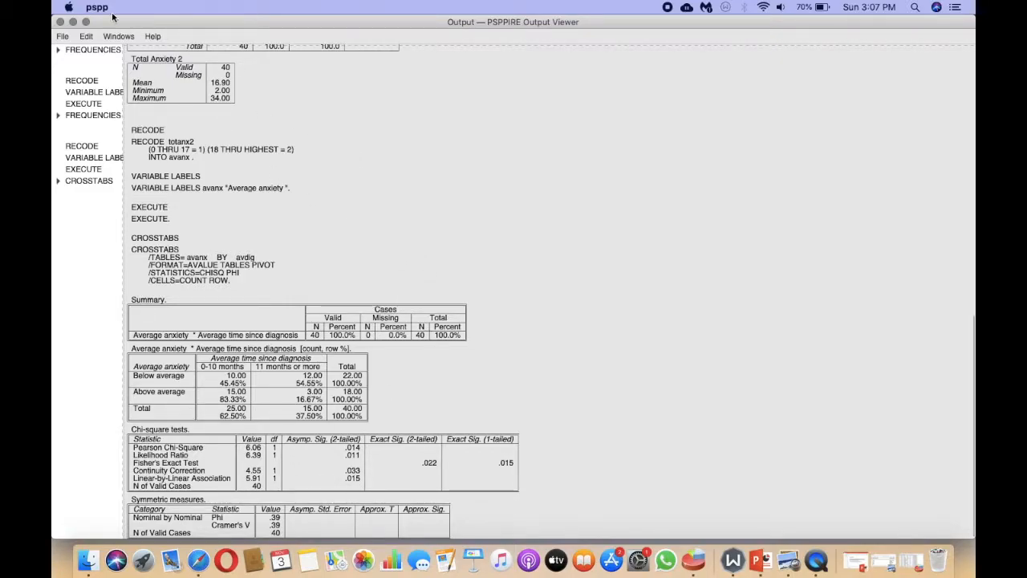
Export the output to the Home folder as a Text (*.txt) file named "output cancer data".
left_click(61, 37)
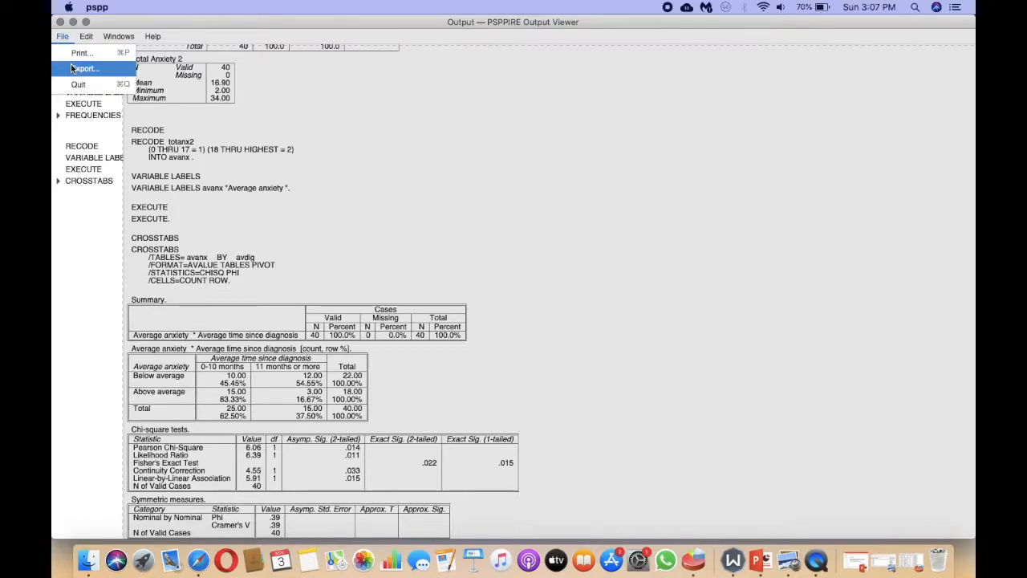
left_click(72, 69)
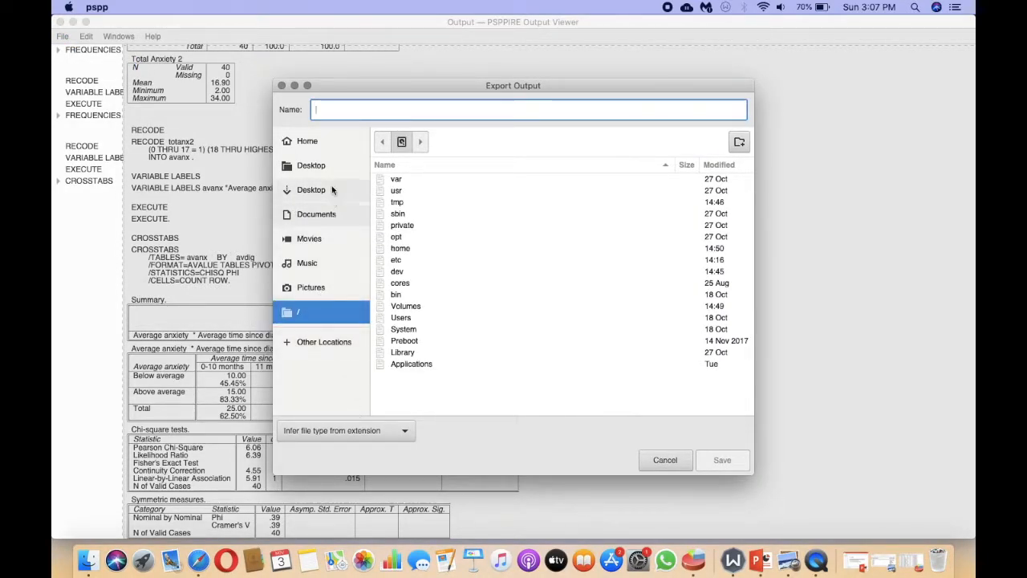
left_click(330, 142)
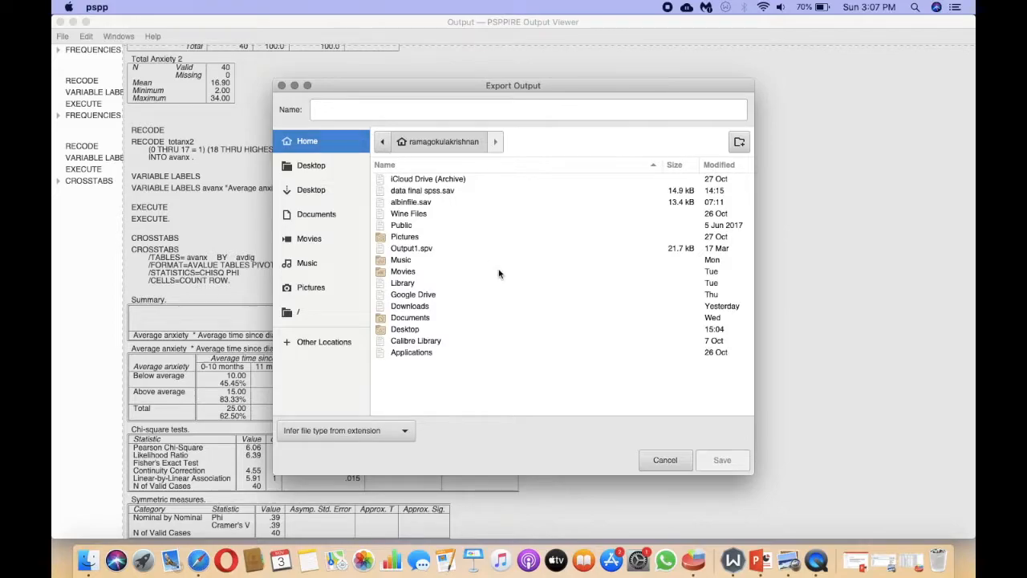
left_click(339, 432)
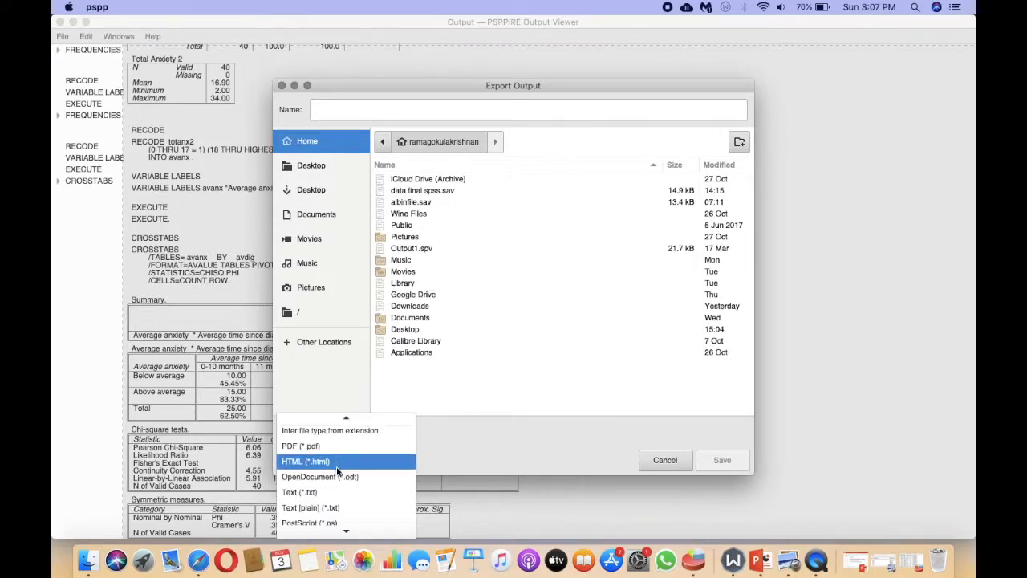
scroll(335, 473, "down", 1)
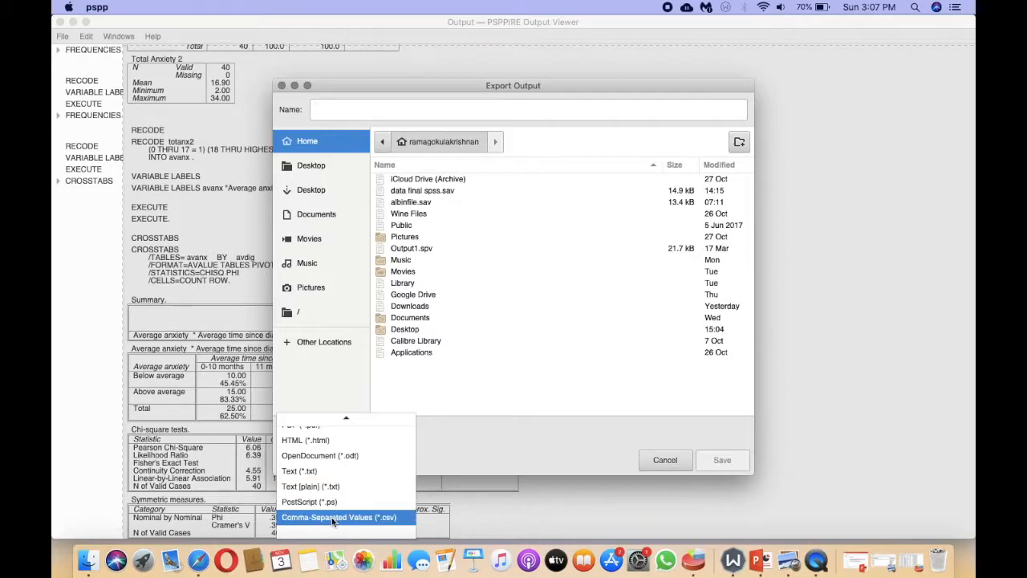
left_click(352, 474)
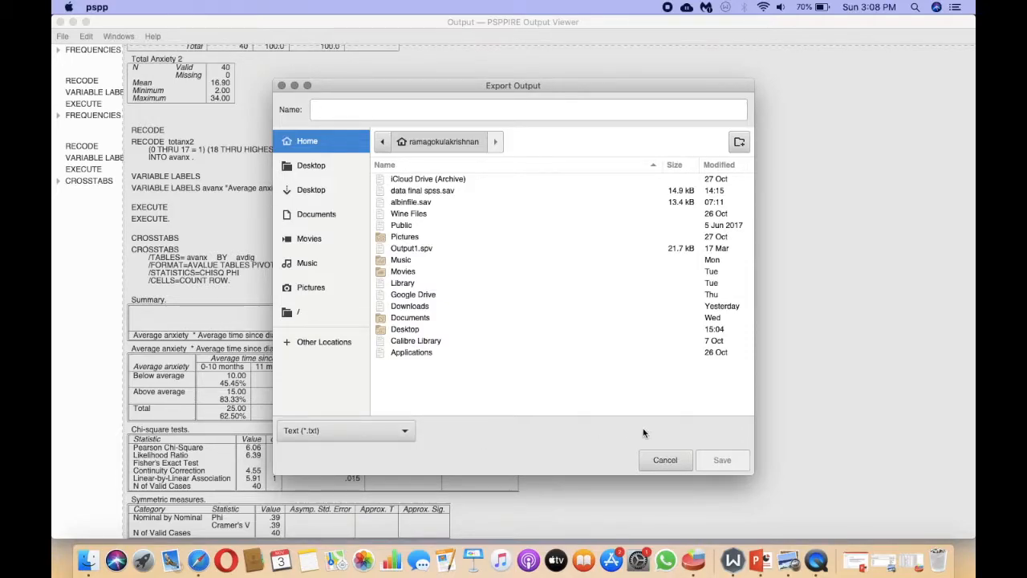
left_click(360, 113)
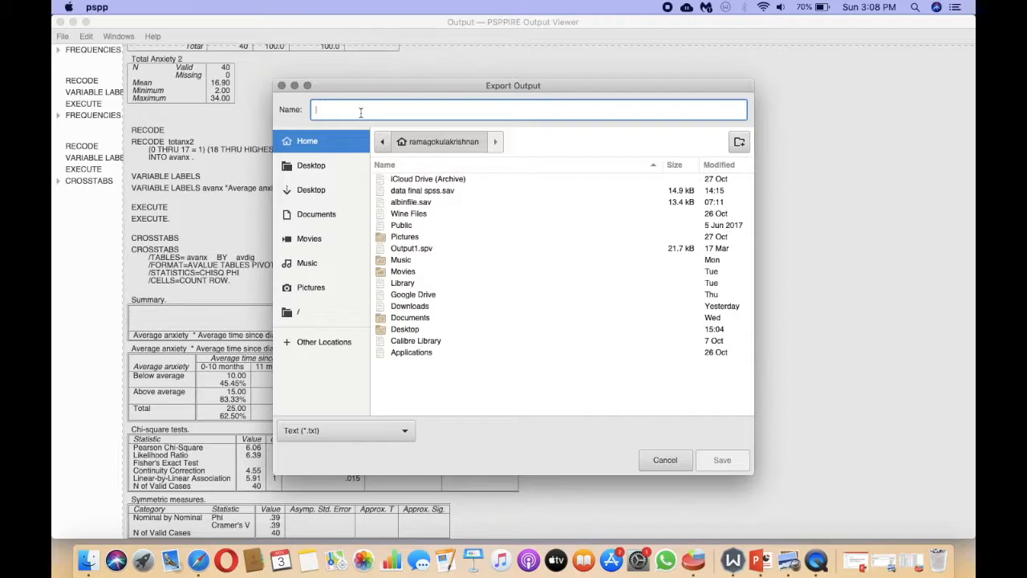
type("cutput cancer data")
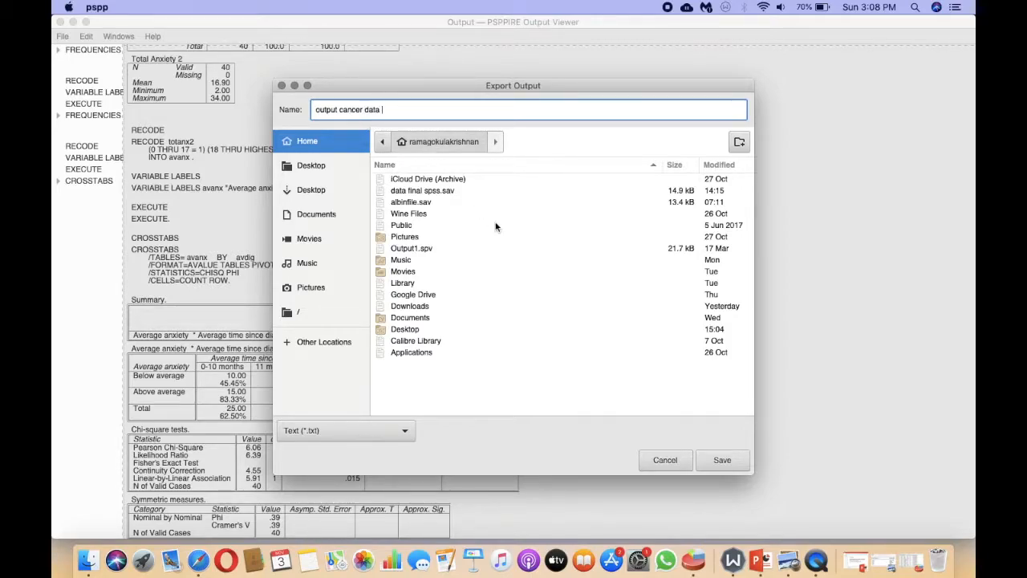
left_click(722, 460)
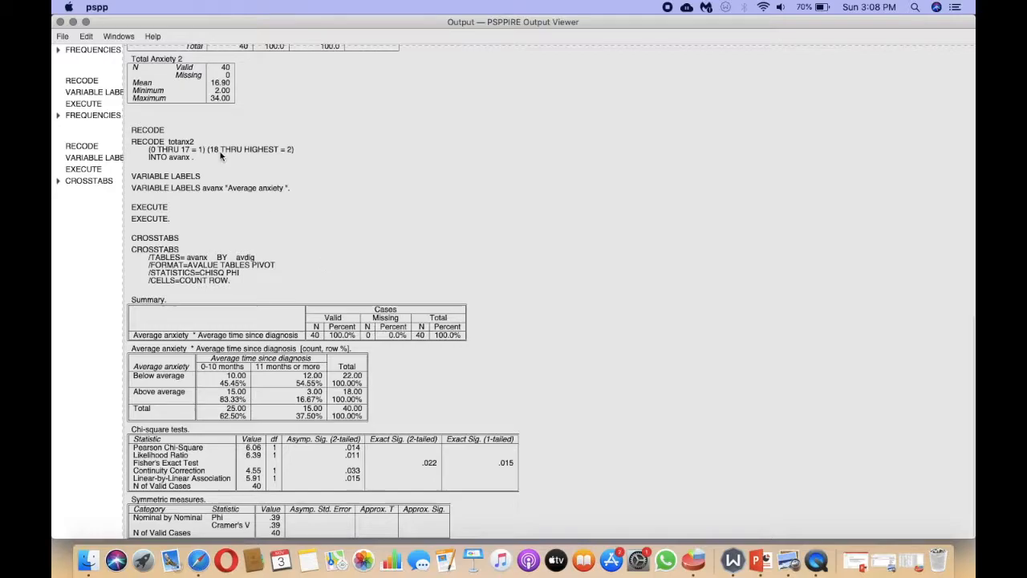
Minimise the Output Viewer, find the user's home folder with a system search, and open output cancer data.txt full screen in TextEdit.
left_click(72, 23)
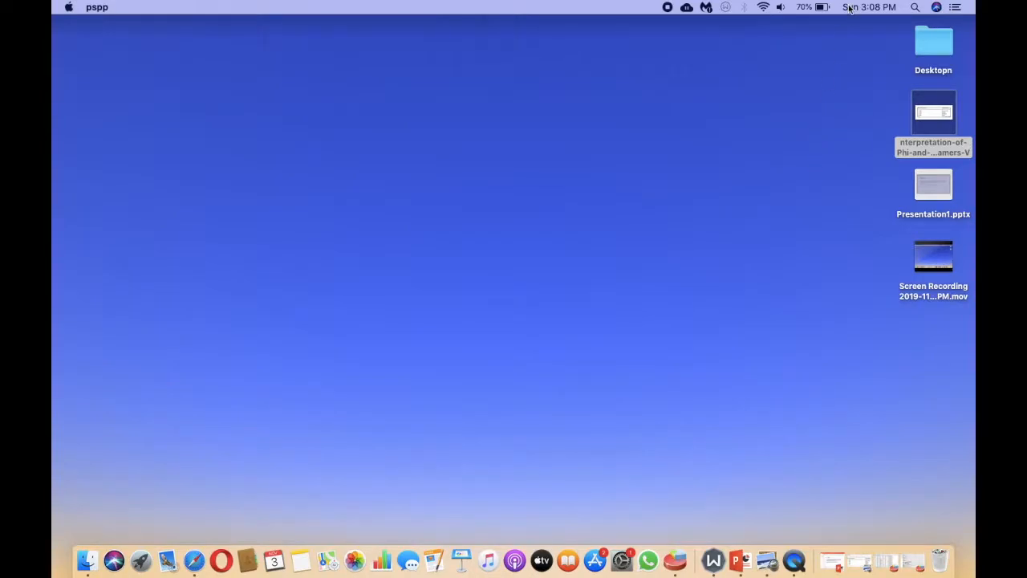
left_click(915, 6)
type("ramago")
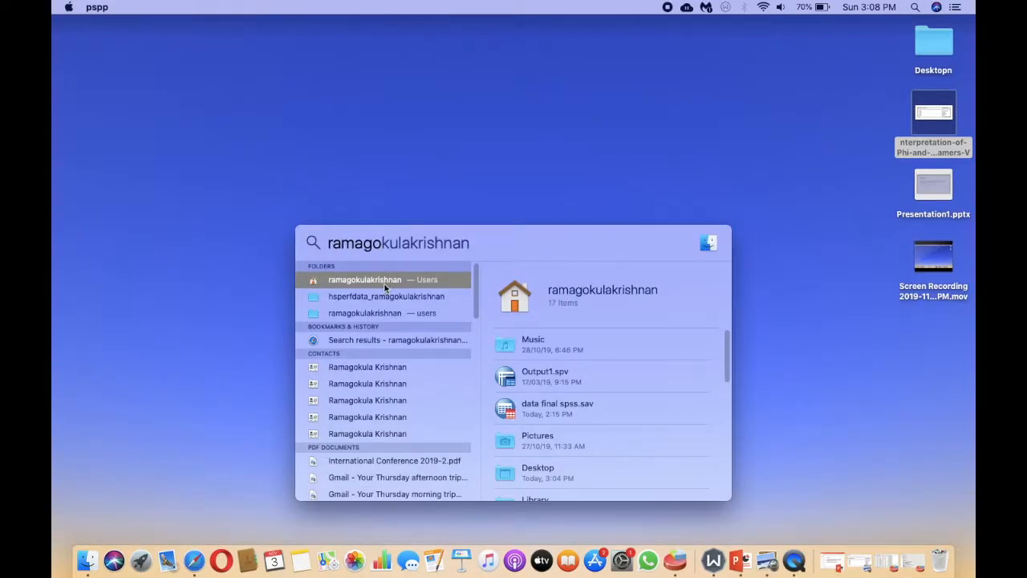
double_click(384, 283)
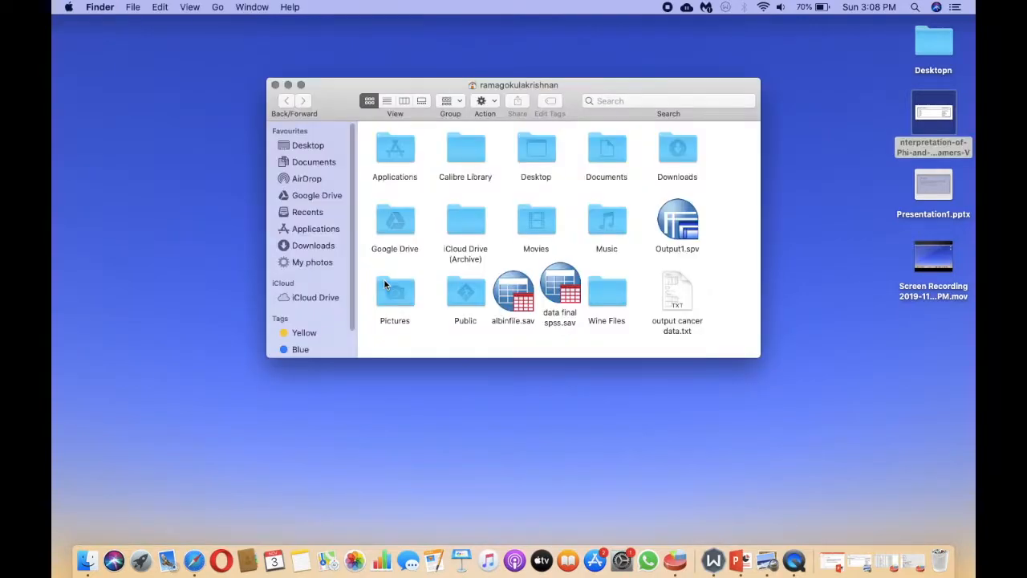
double_click(676, 291)
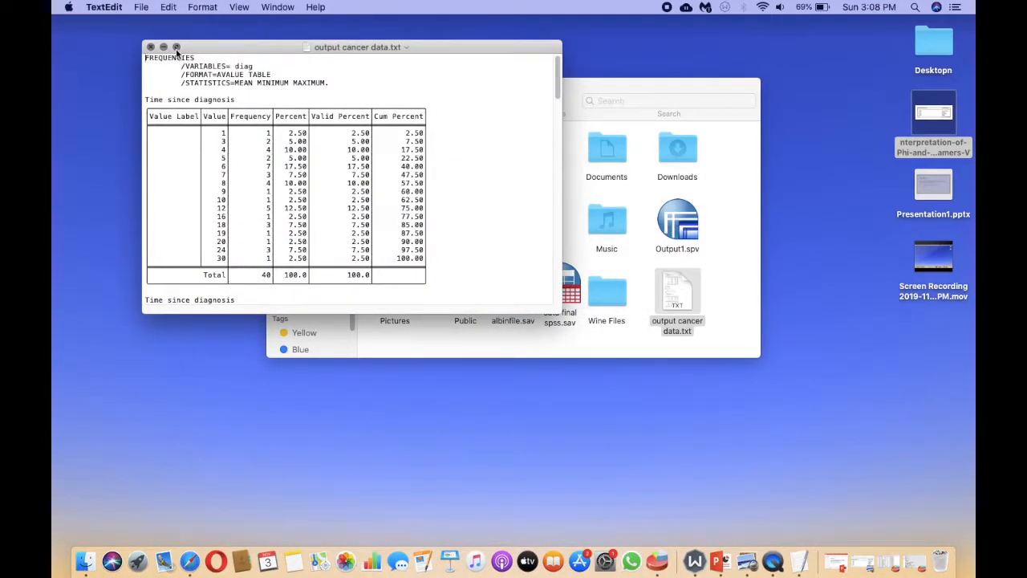
left_click(176, 46)
Look through the exported text file, from the Time since diagnosis frequencies and recode syntax to the crosstab tables.
scroll(238, 193, "up", 5)
scroll(238, 193, "left", 4)
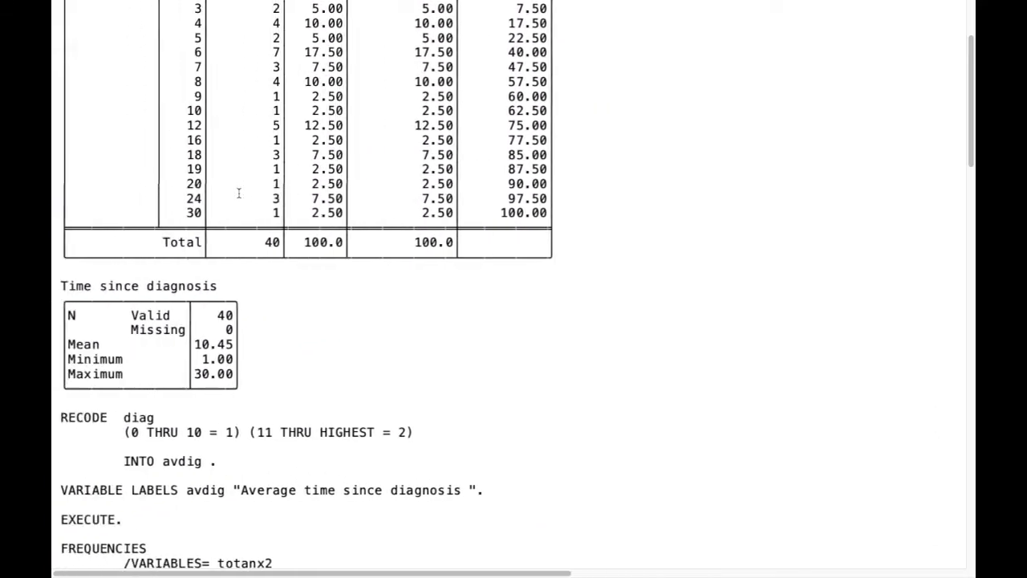
scroll(238, 197, "up", 5)
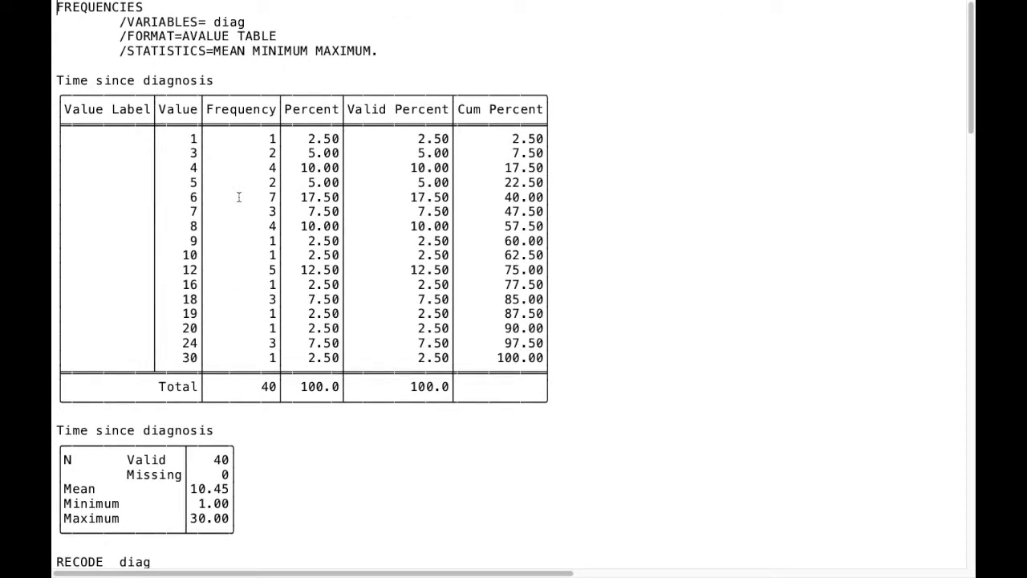
scroll(238, 197, "down", 20)
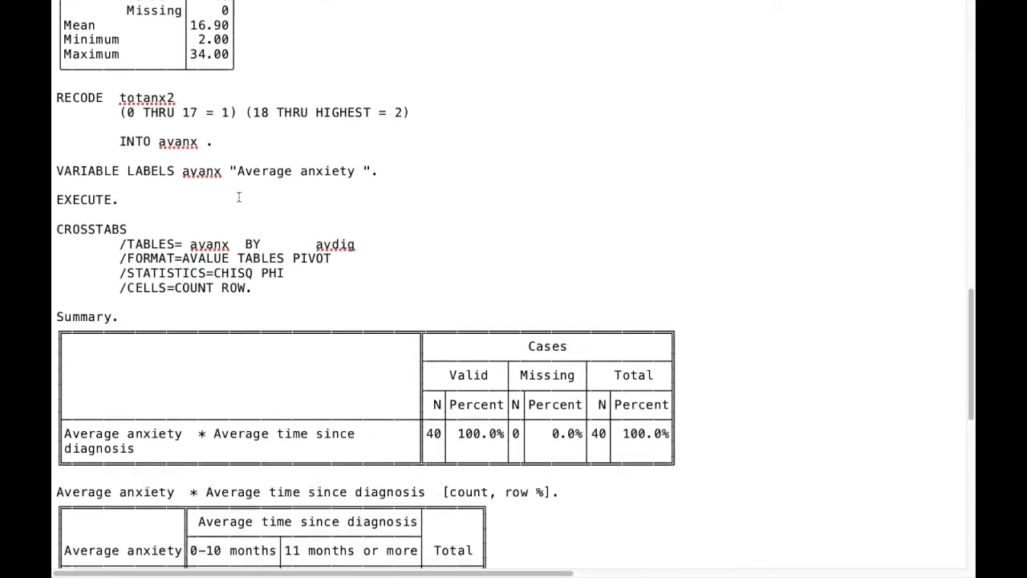
scroll(238, 196, "up", 20)
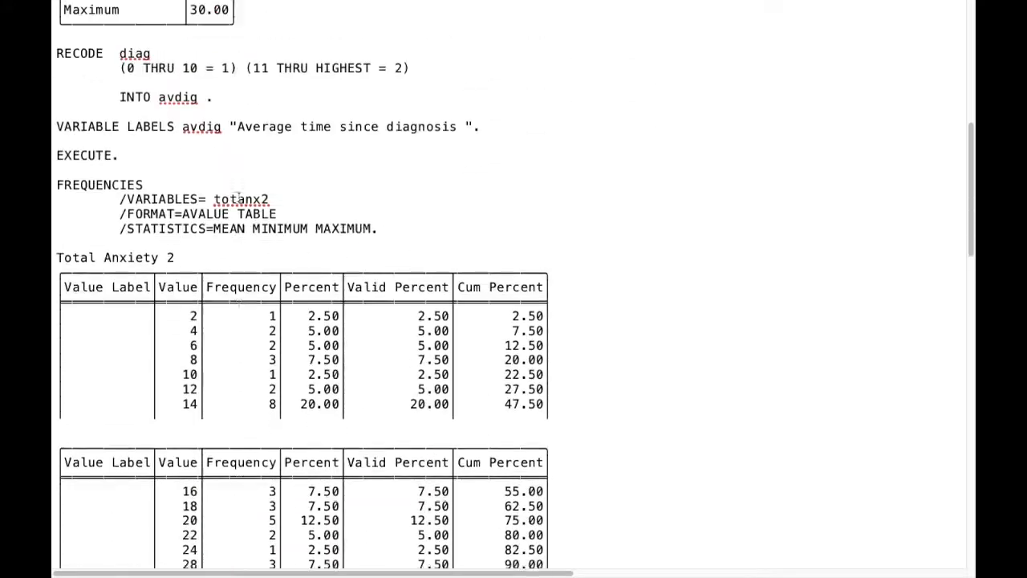
scroll(239, 197, "down", 5)
scroll(238, 197, "down", 20)
scroll(238, 197, "up", 4)
scroll(239, 196, "up", 4)
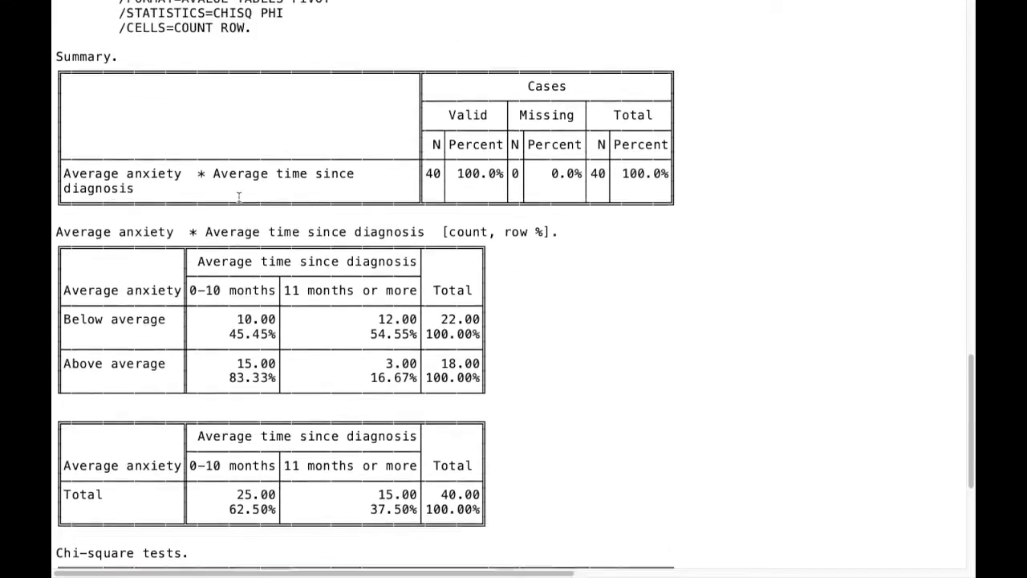
scroll(238, 197, "down", 3)
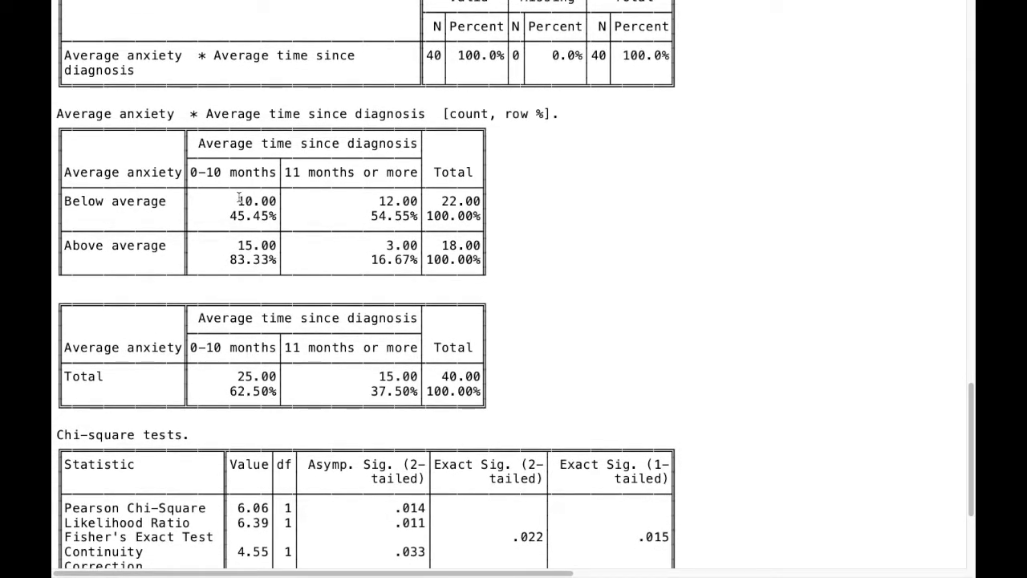
Examine the Average anxiety by Average time since diagnosis crosstab together with the Chi-square tests table.
scroll(238, 197, "up", 2)
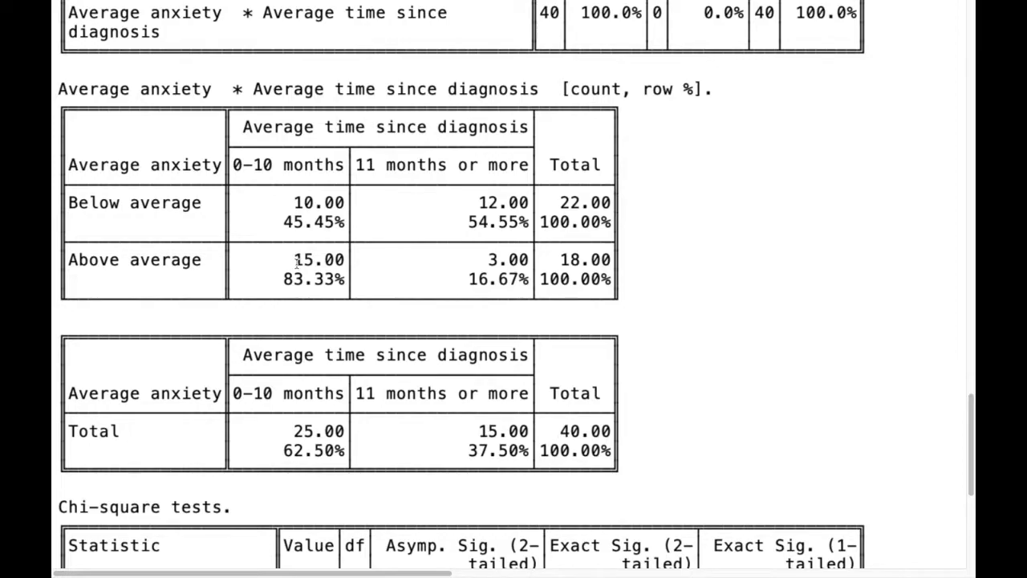
scroll(297, 262, "down", 3)
scroll(296, 263, "up", 2)
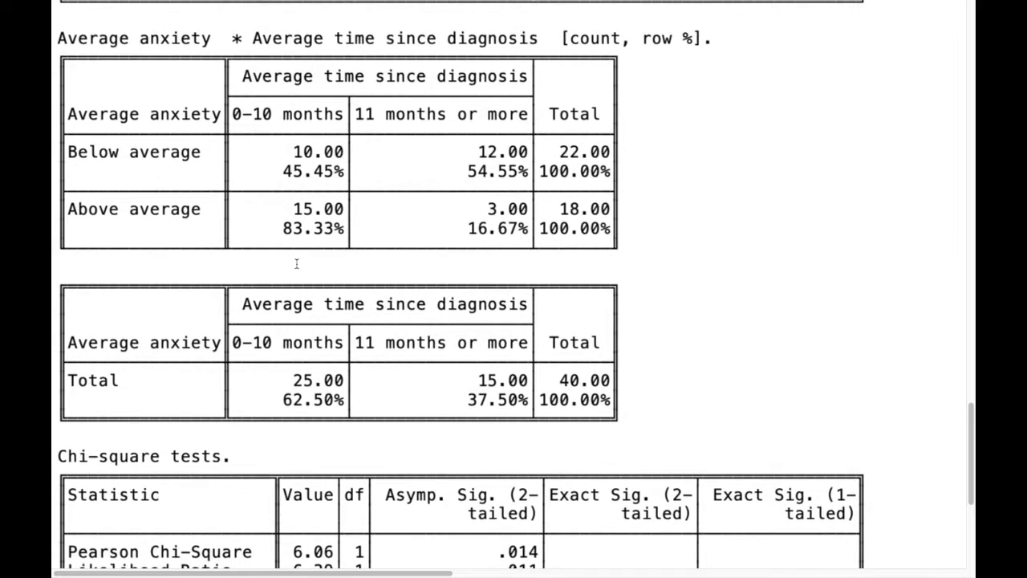
scroll(296, 263, "down", 3)
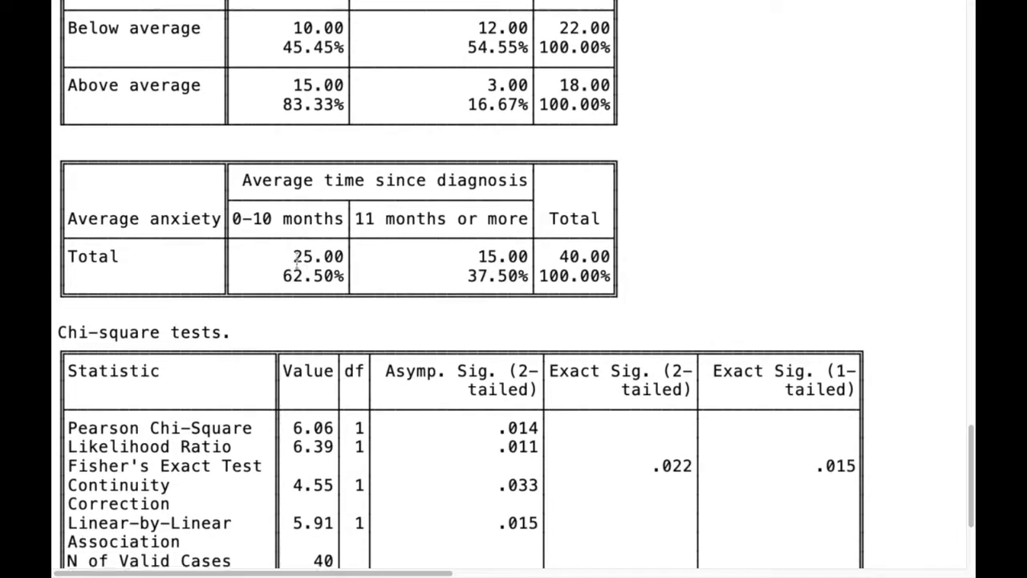
scroll(296, 263, "up", 3)
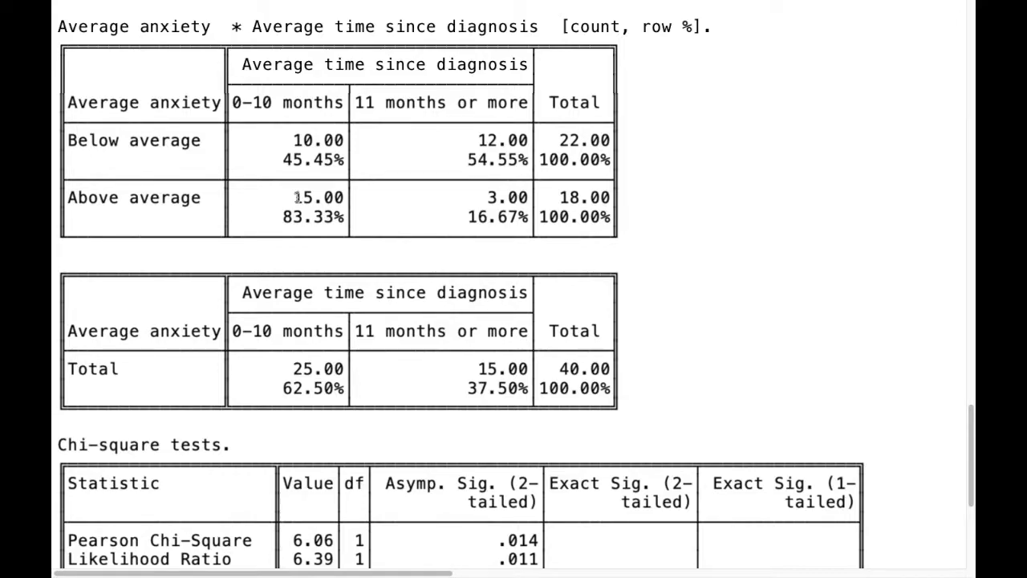
scroll(297, 196, "down", 5)
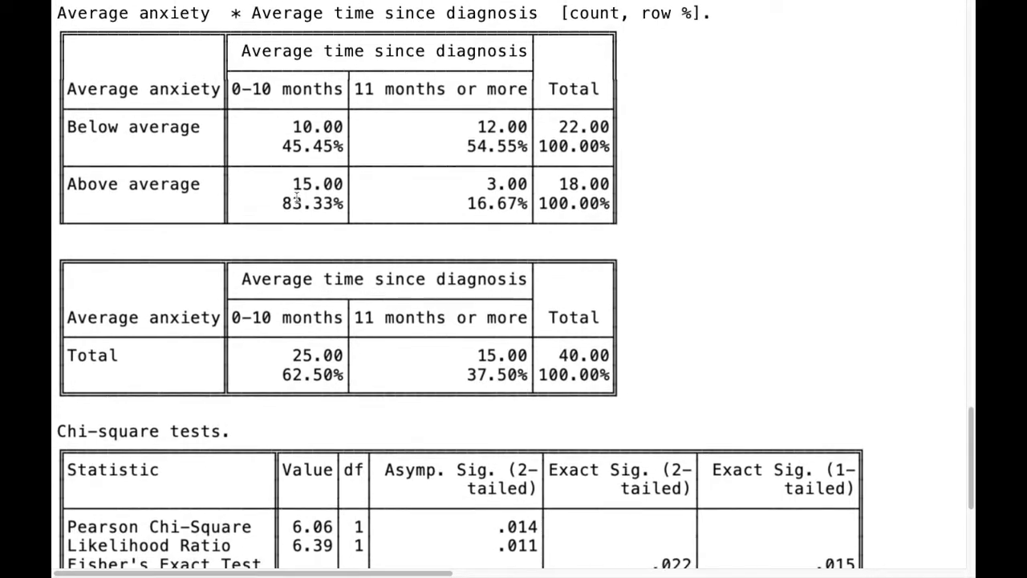
scroll(297, 196, "down", 1)
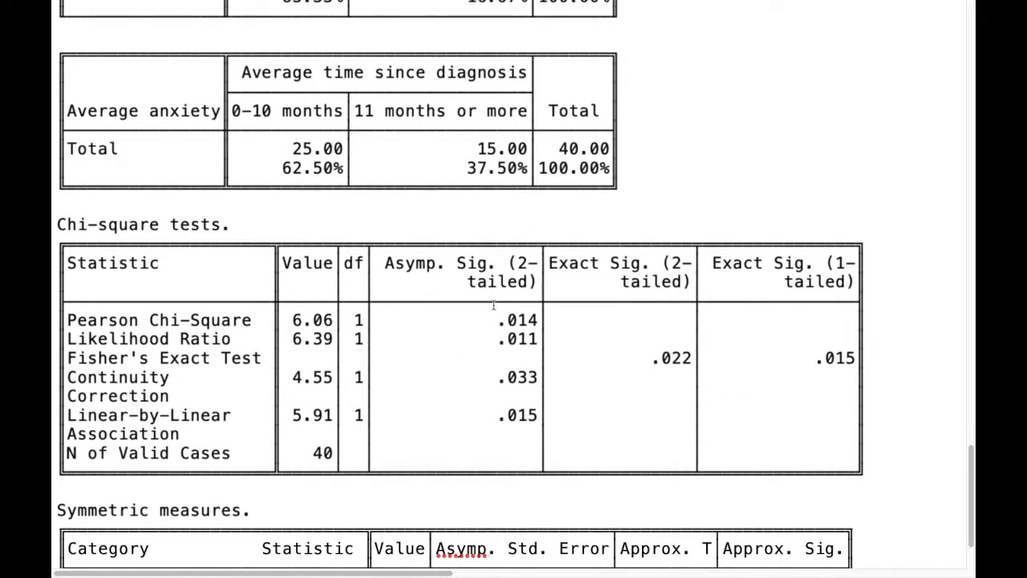
Examine the Chi-square tests table and the Symmetric measures table with Phi and Cramer's V in the text file.
scroll(493, 304, "down", 1)
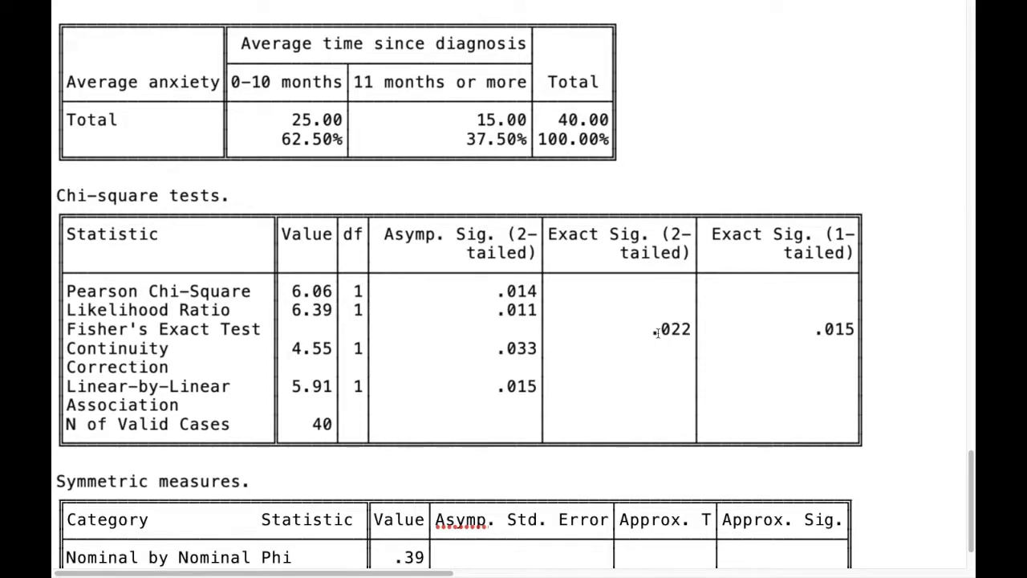
scroll(657, 332, "down", 1)
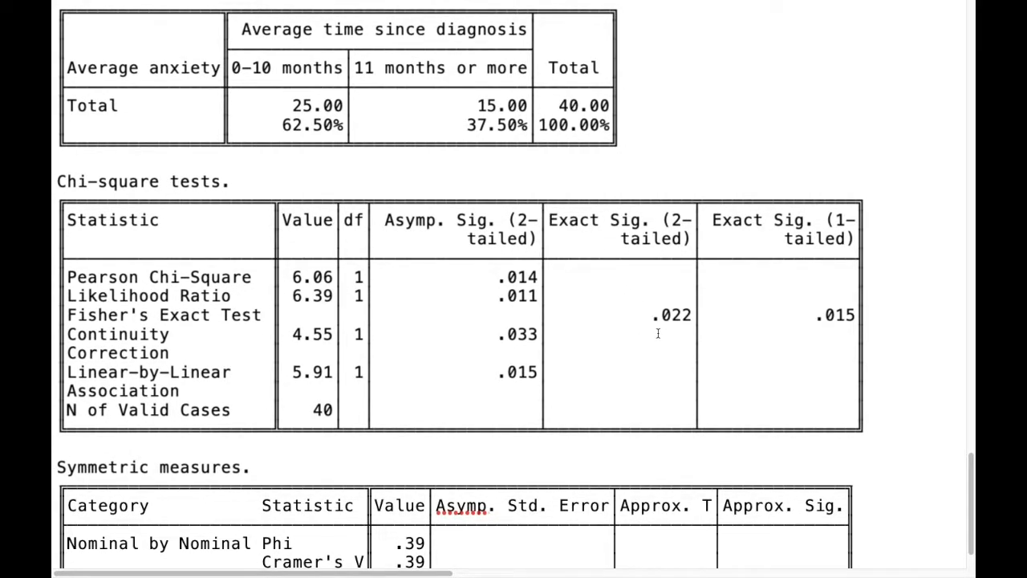
scroll(657, 332, "down", 1)
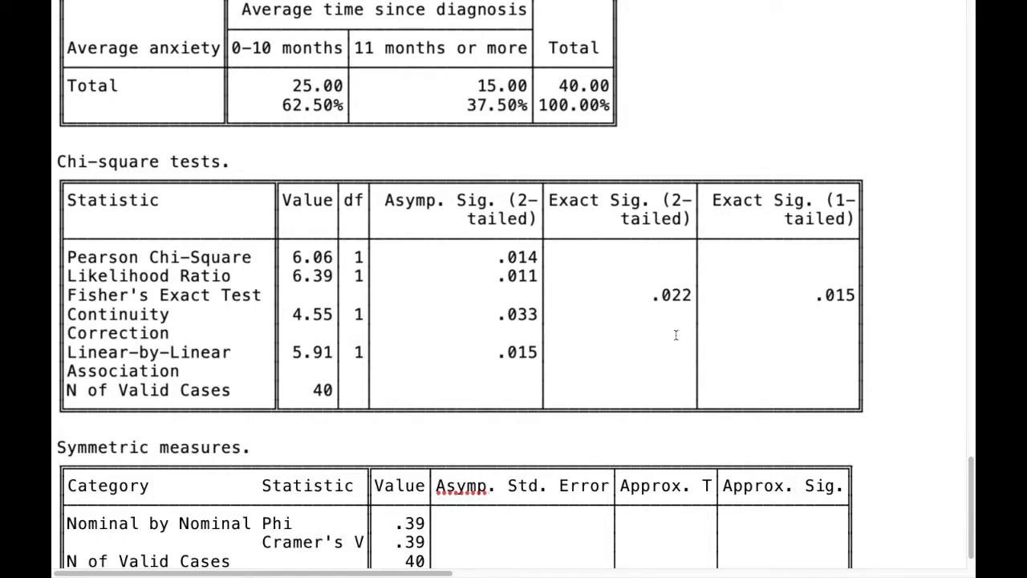
scroll(676, 335, "down", 1)
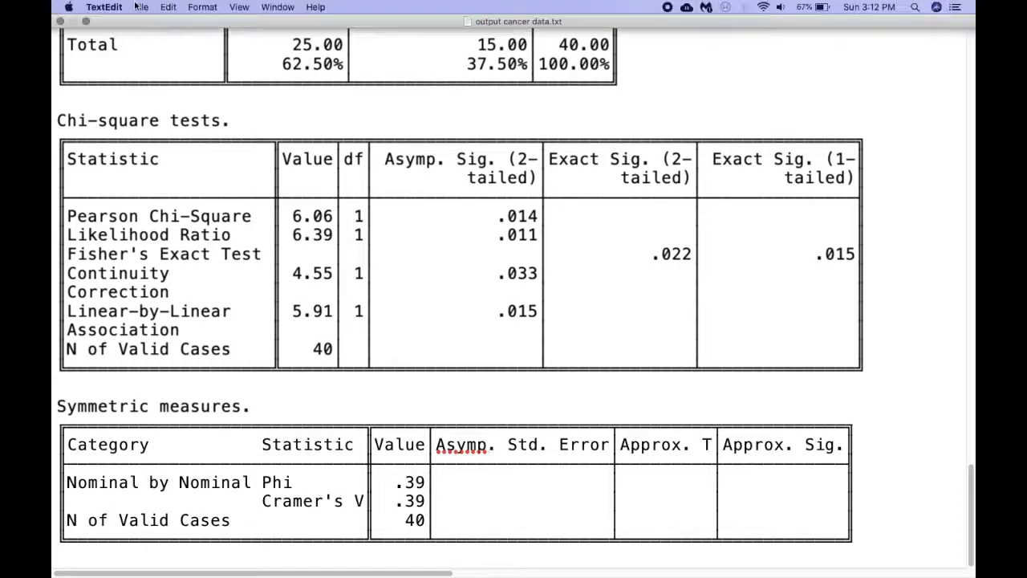
Minimise the text file and the Finder window, and show the Significance Value slide of Presentation1 full screen in PowerPoint.
left_click(94, 26)
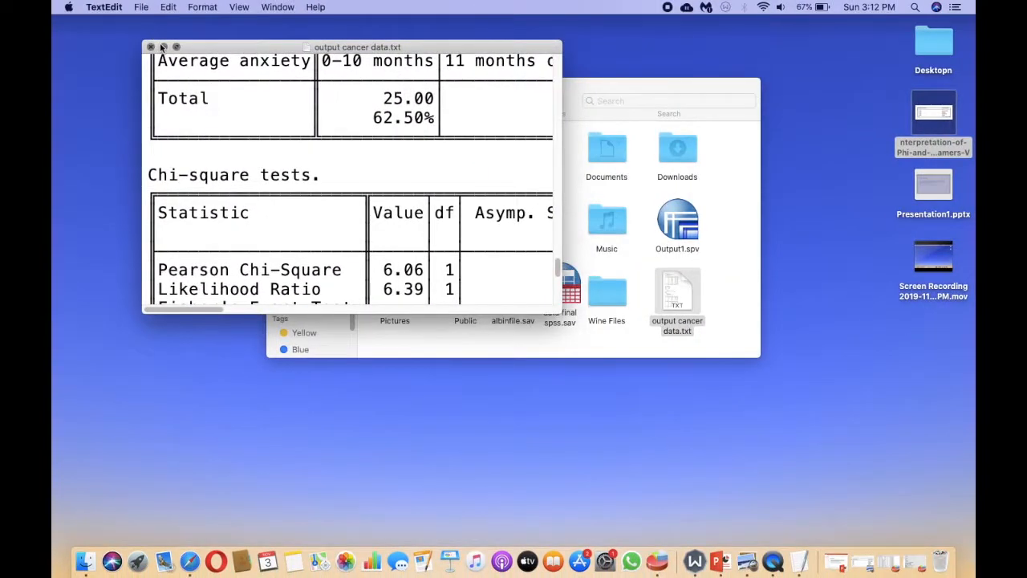
left_click(162, 46)
left_click(275, 85)
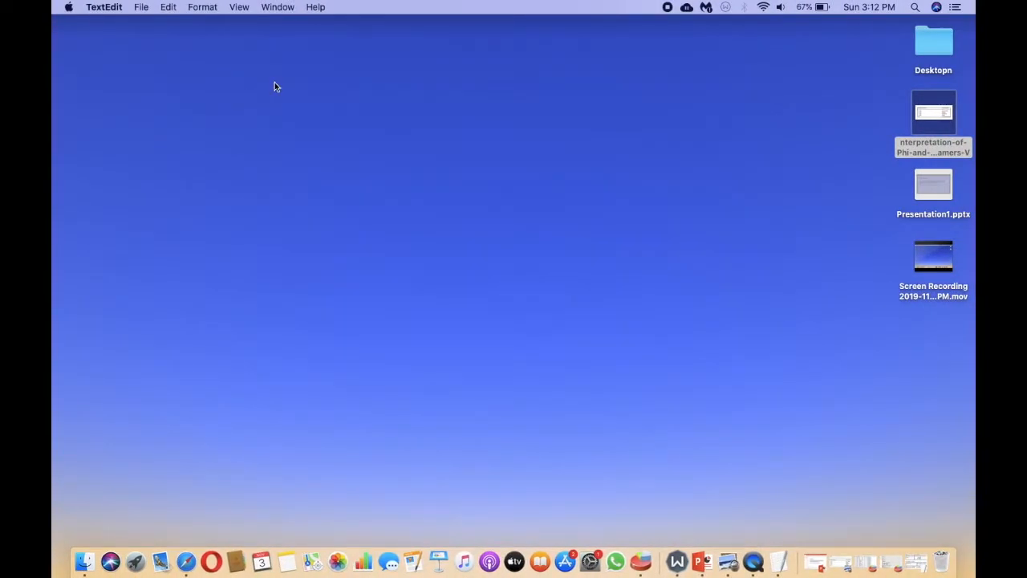
left_click(805, 561)
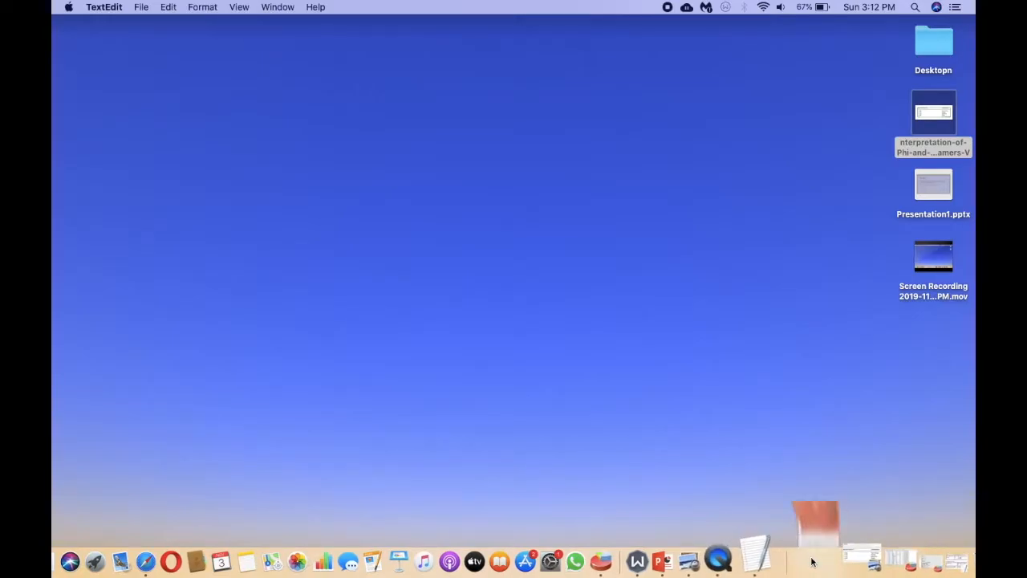
left_click(144, 155)
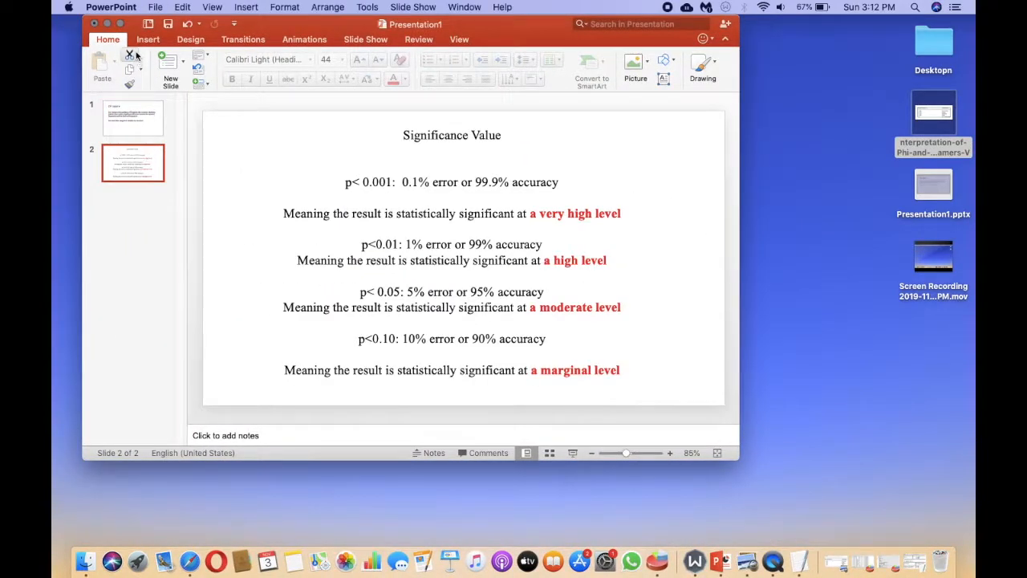
left_click(121, 24)
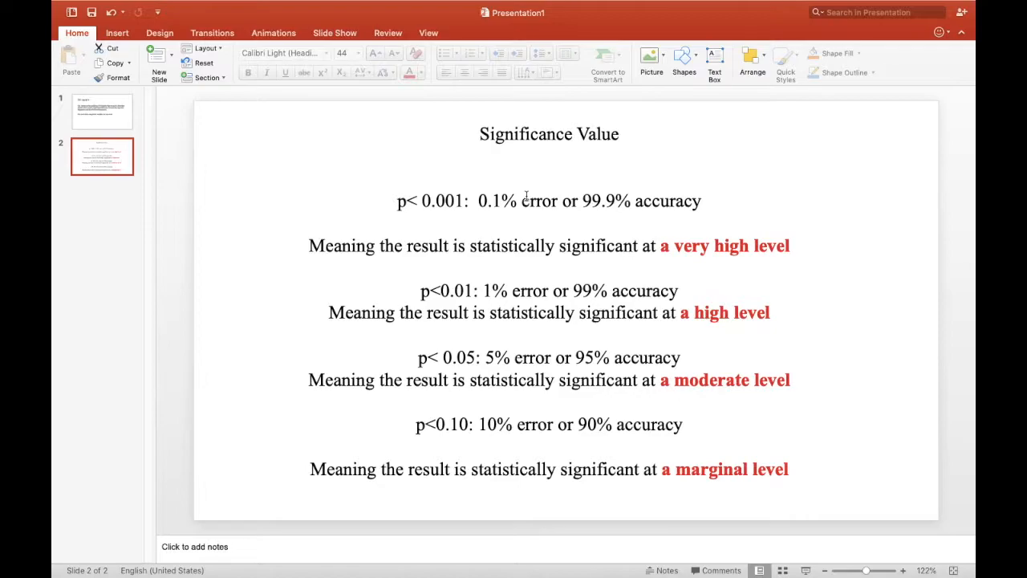
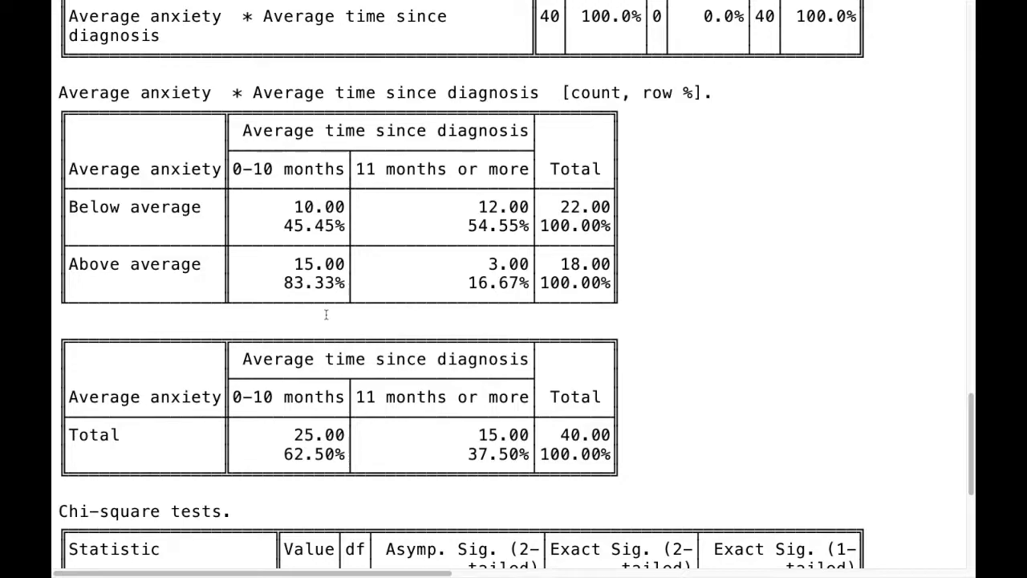
View the exported crosstab at a slightly smaller text size, and switch to Document1 in Word, shown full screen.
key("ctrl+minus")
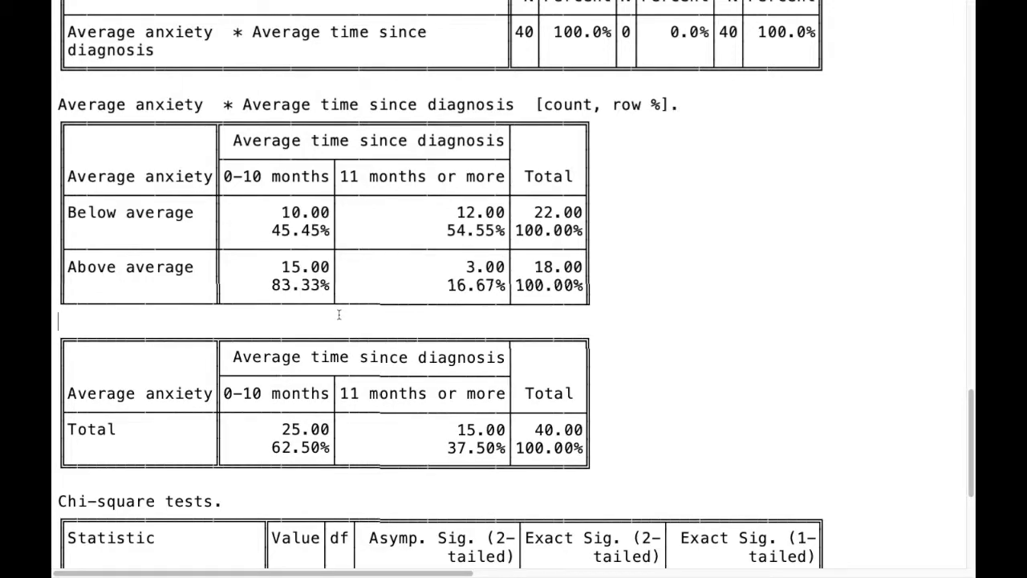
mouse_move(166, 5)
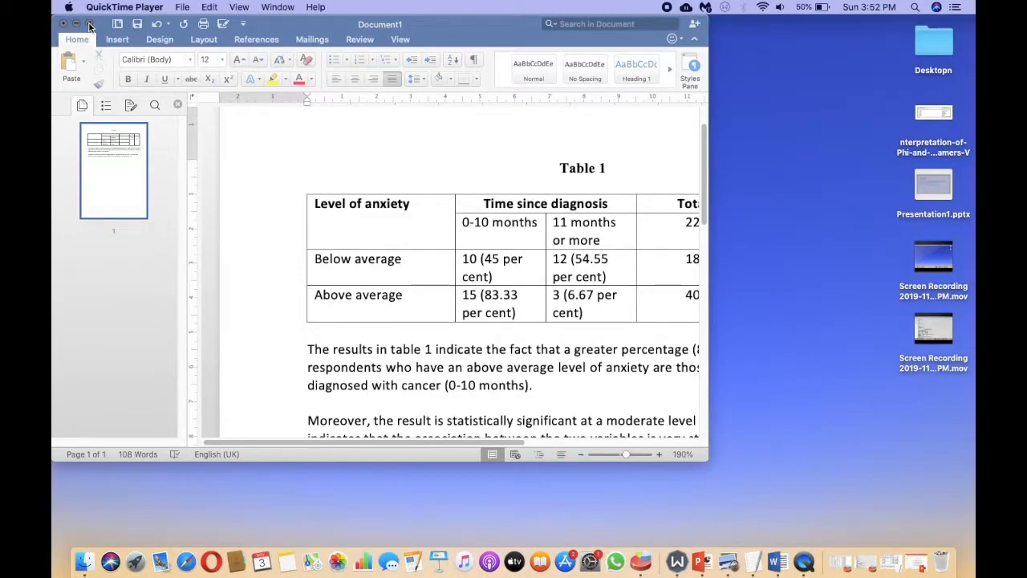
left_click(90, 24)
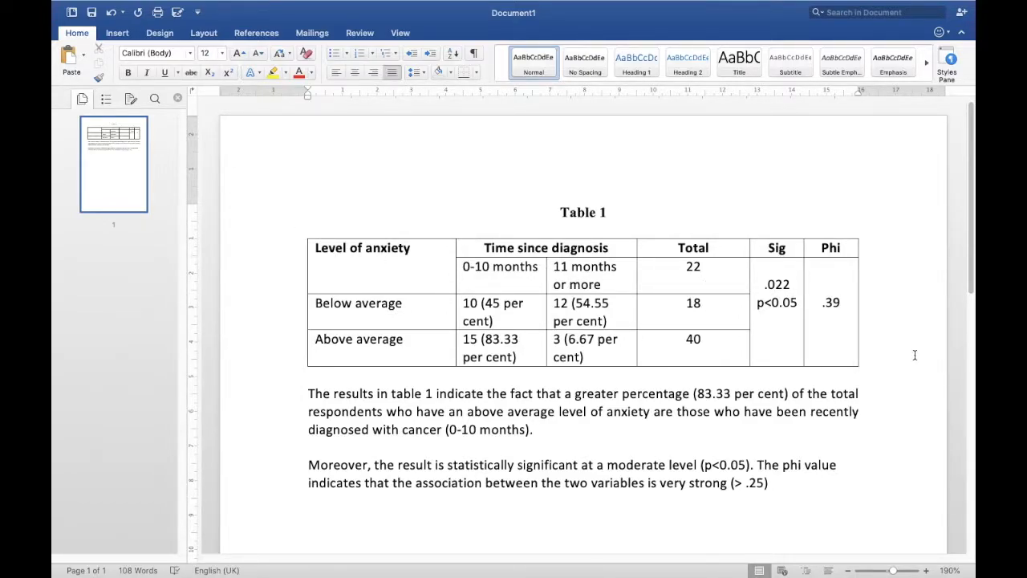
Justify the two interpretation paragraphs below Table 1.
scroll(497, 339, "down", 2)
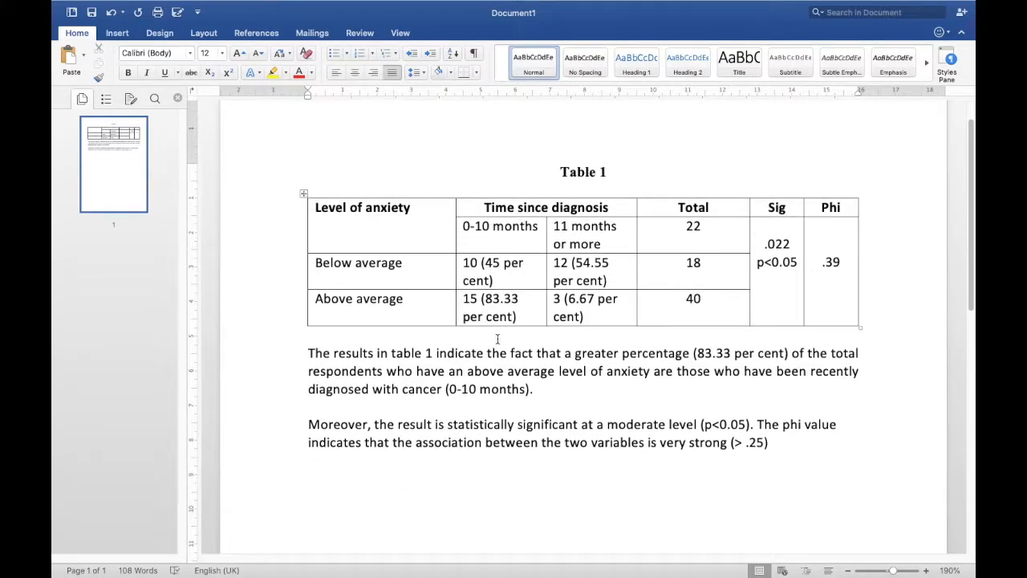
left_click_drag(309, 353, 346, 353)
left_click_drag(487, 387, 775, 449)
left_click(391, 73)
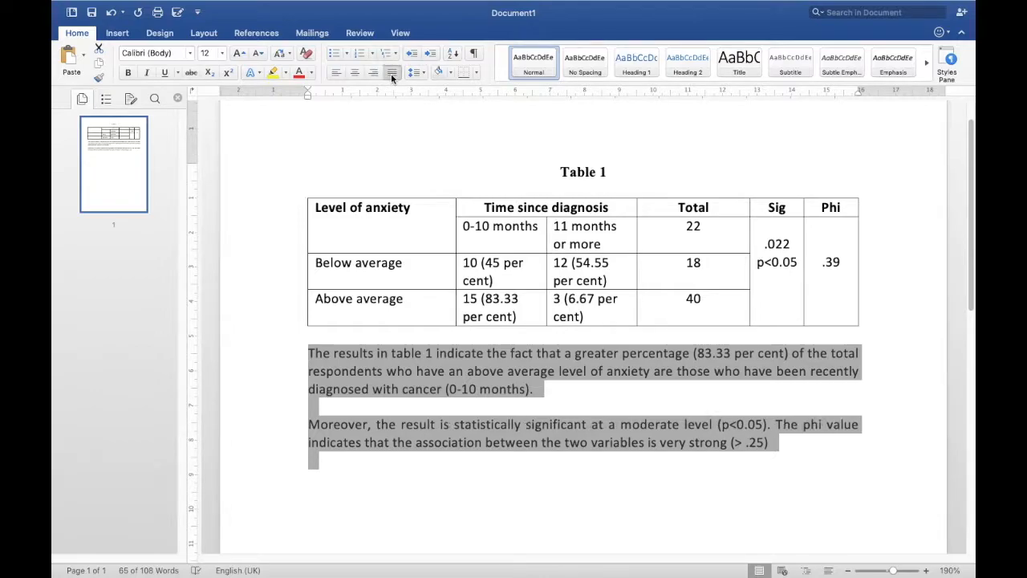
left_click(548, 399)
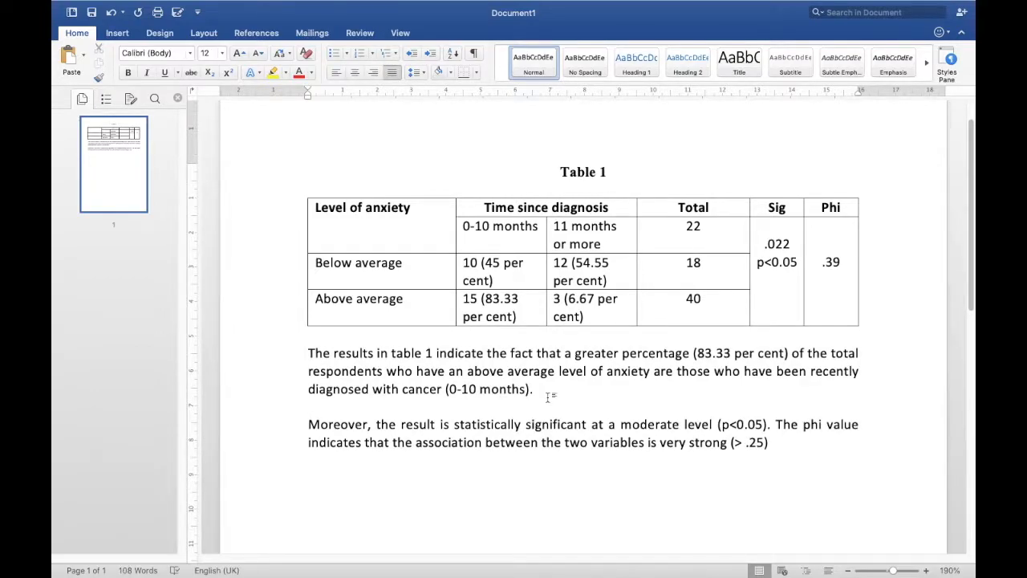
Compare the Above average row and the Sig value of Table 1 with the written interpretation below it.
scroll(550, 395, "up", 1)
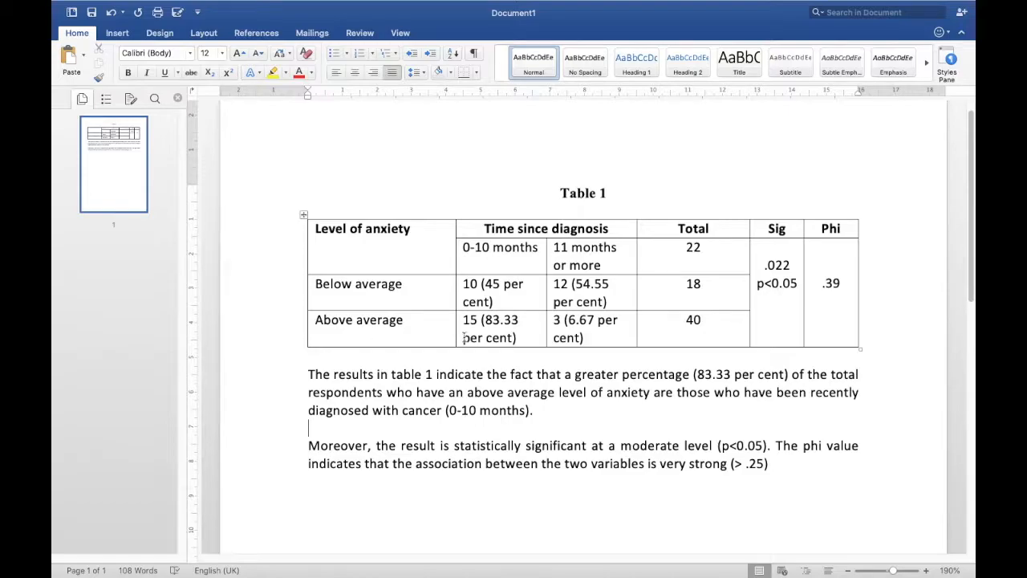
left_click(415, 323)
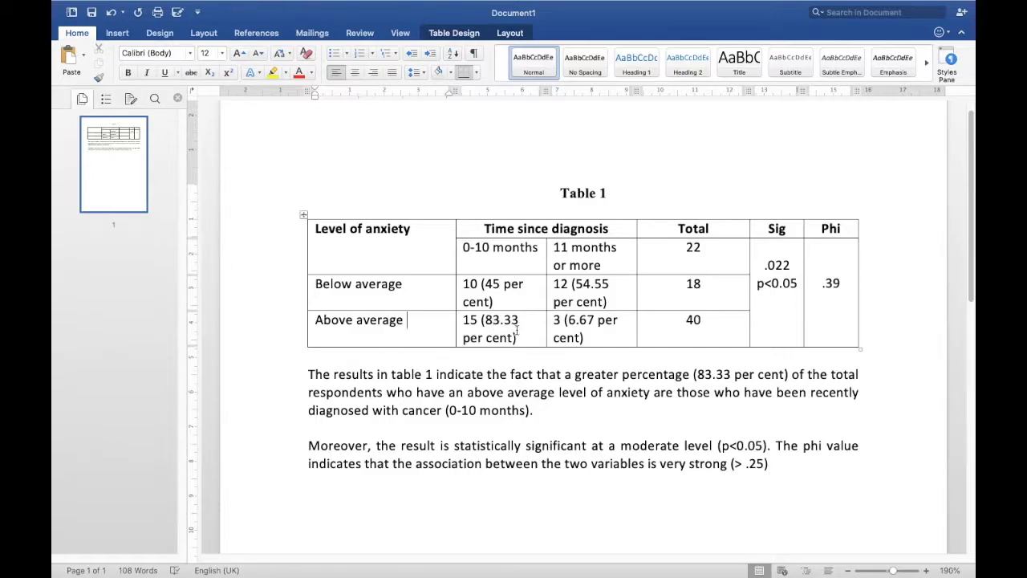
scroll(518, 329, "down", 1)
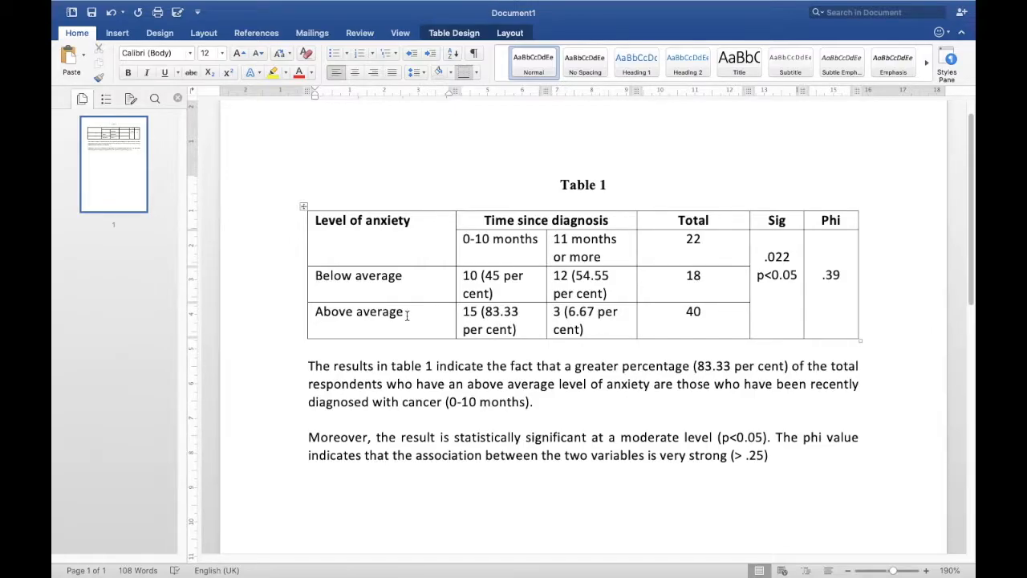
scroll(407, 315, "down", 5)
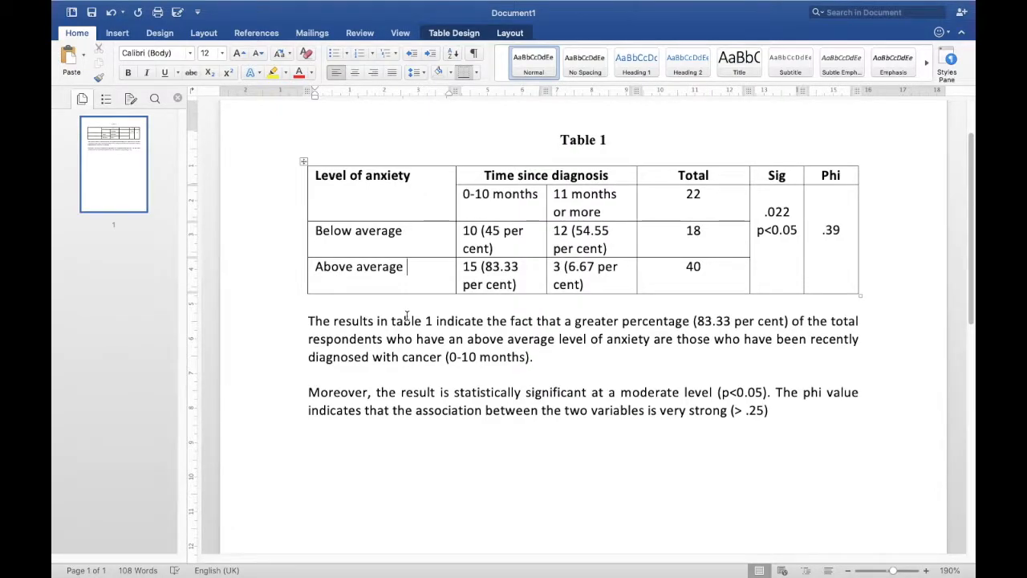
scroll(406, 315, "down", 2)
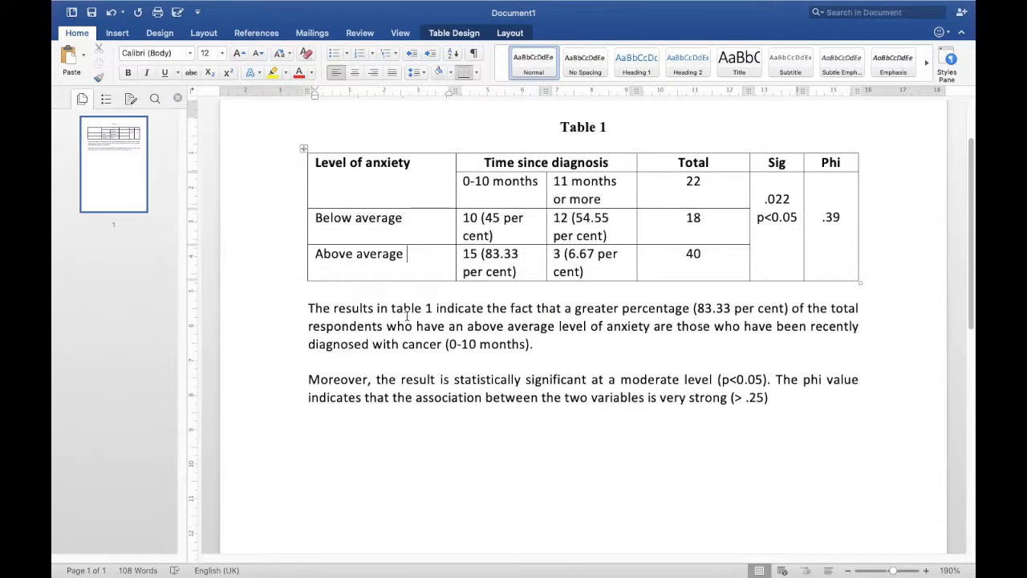
left_click(540, 355)
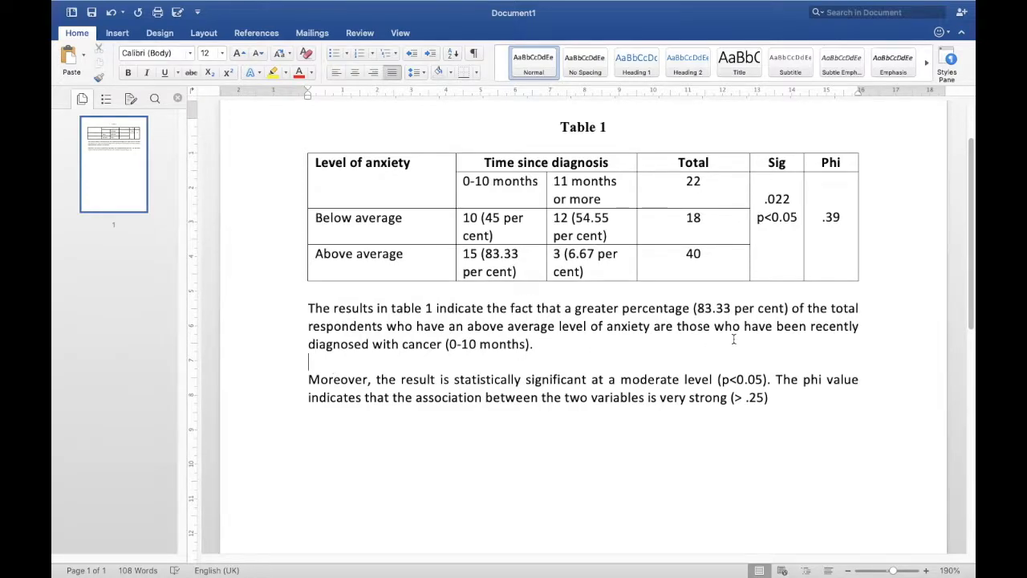
scroll(786, 206, "up", 2)
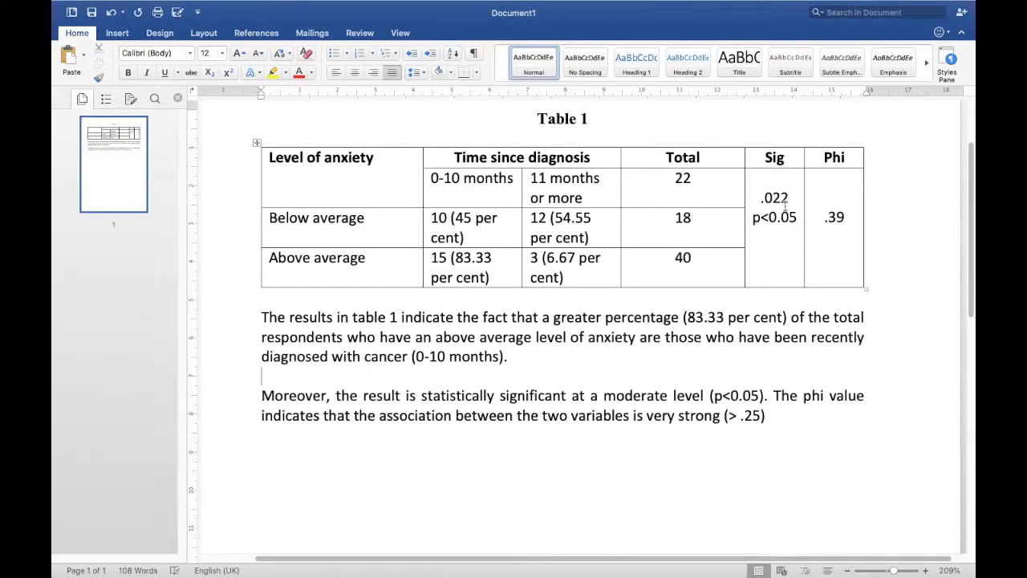
left_click_drag(765, 198, 789, 199)
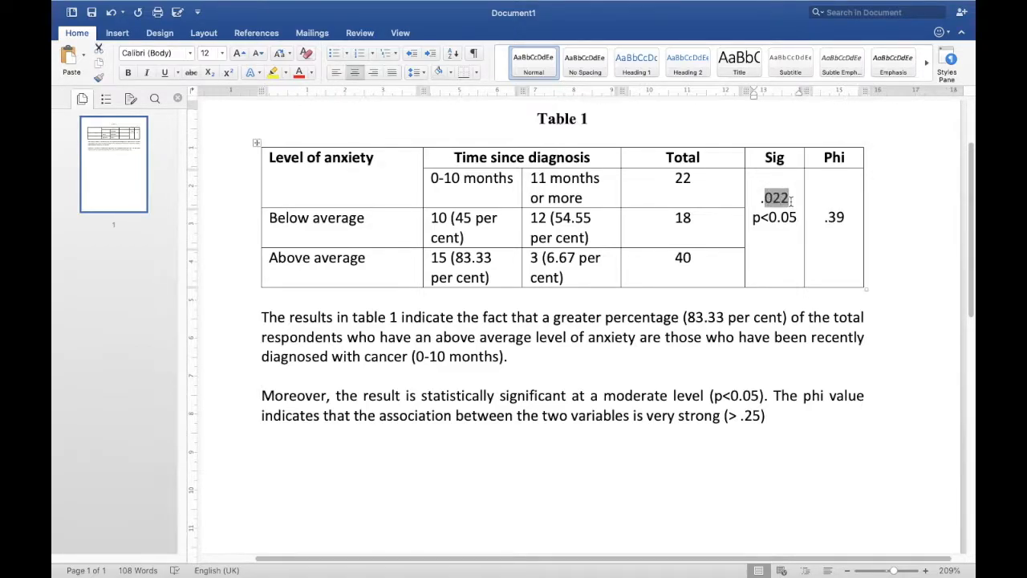
left_click(780, 232)
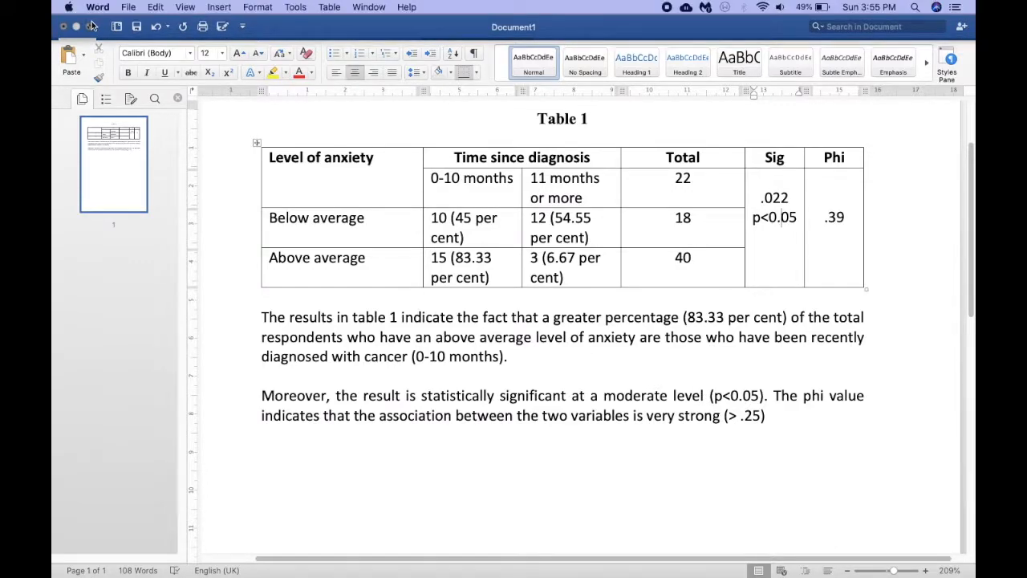
Check the significance levels on the Significance Value slide in PowerPoint, and return to the full-screen Word document.
left_click(93, 26)
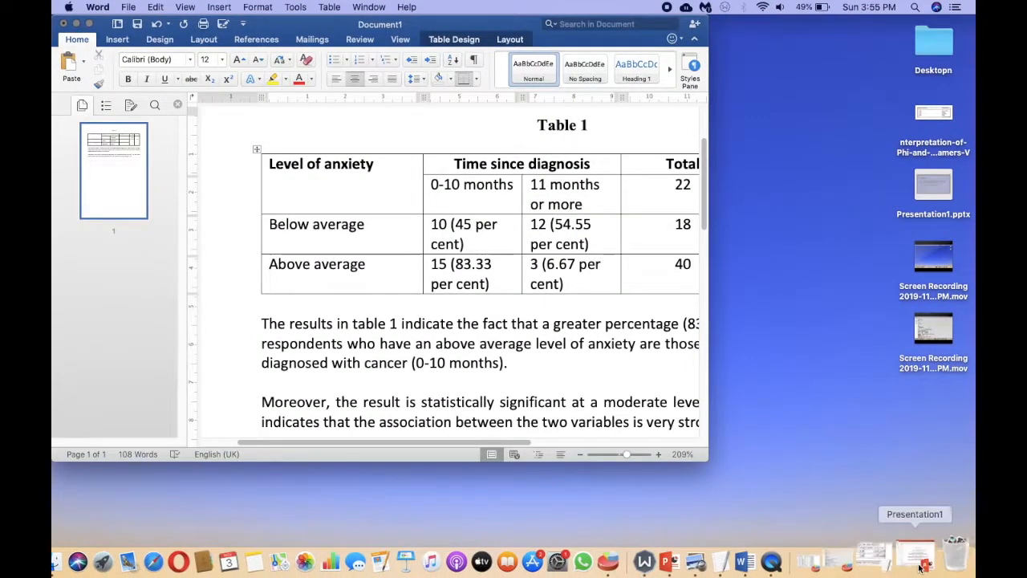
left_click(700, 561)
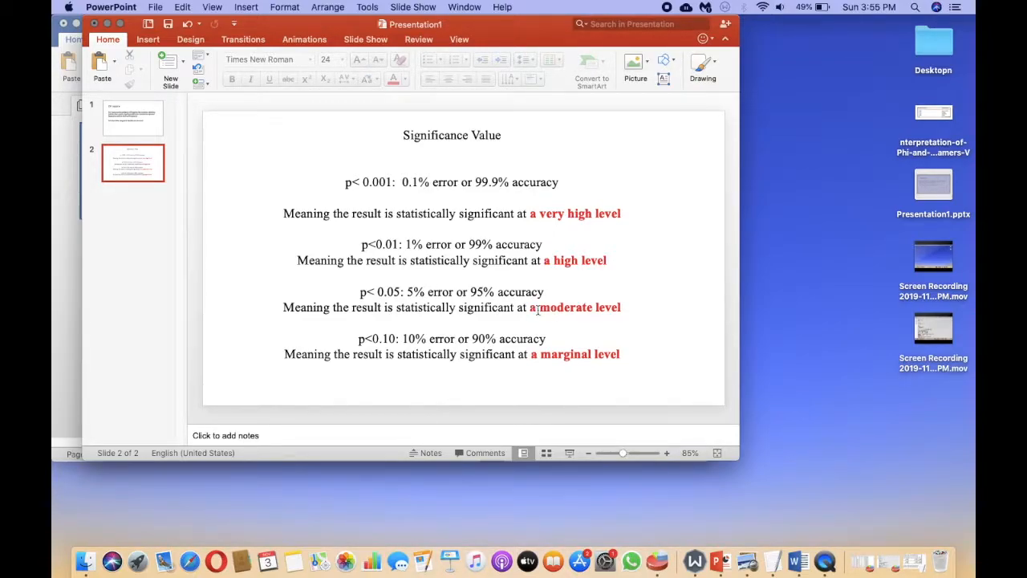
left_click(107, 24)
left_click(90, 25)
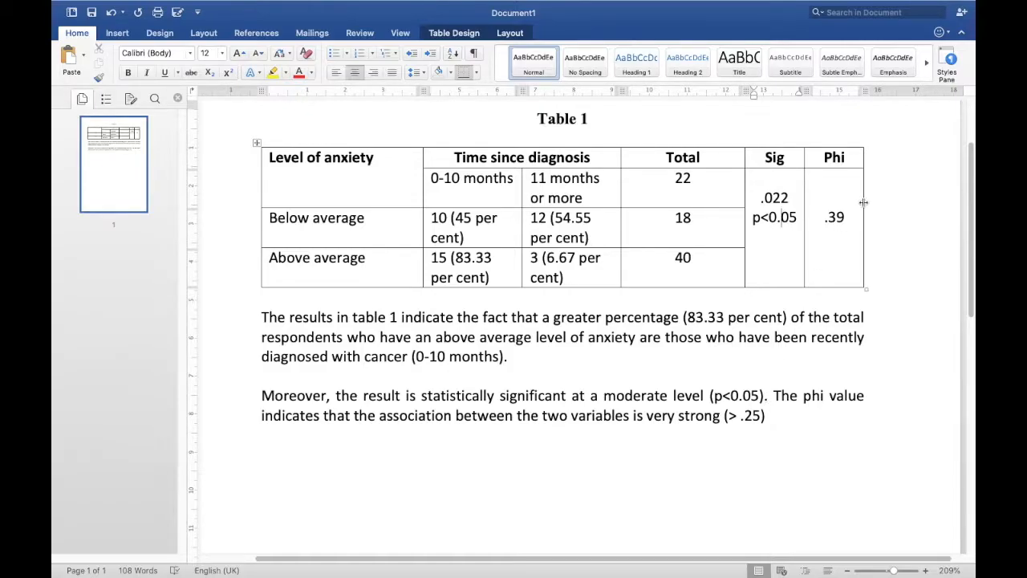
Inspect the Sig and Phi columns of Table 1 up close, together with the whole table.
scroll(842, 184, "up", 5)
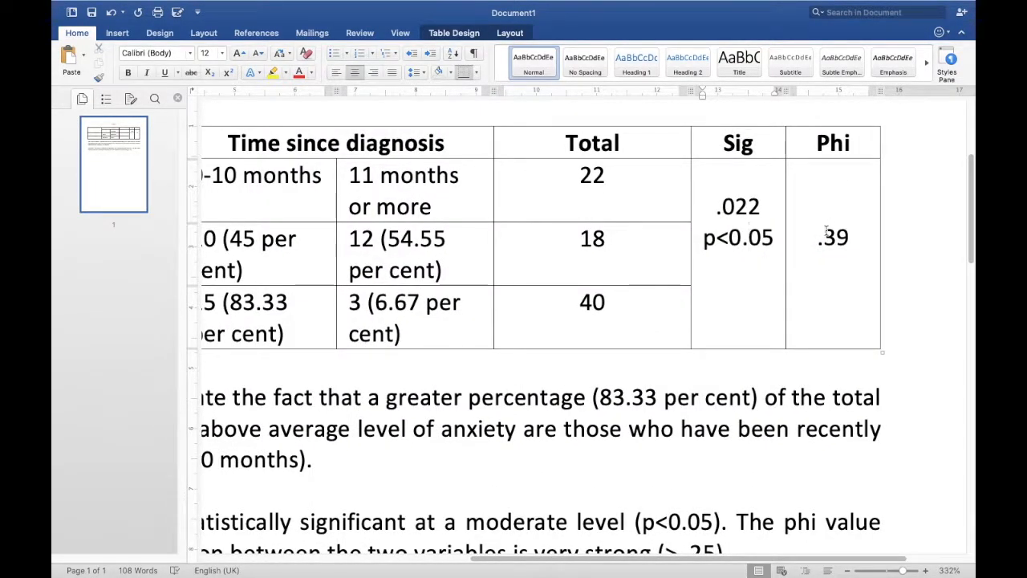
scroll(826, 233, "down", 2)
scroll(826, 233, "down", 4)
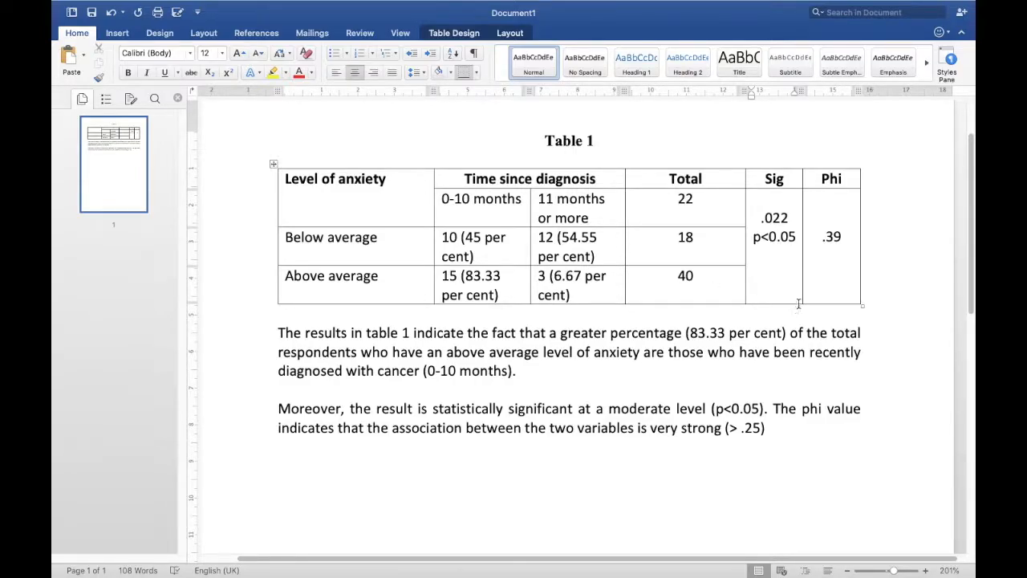
scroll(841, 249, "up", 5)
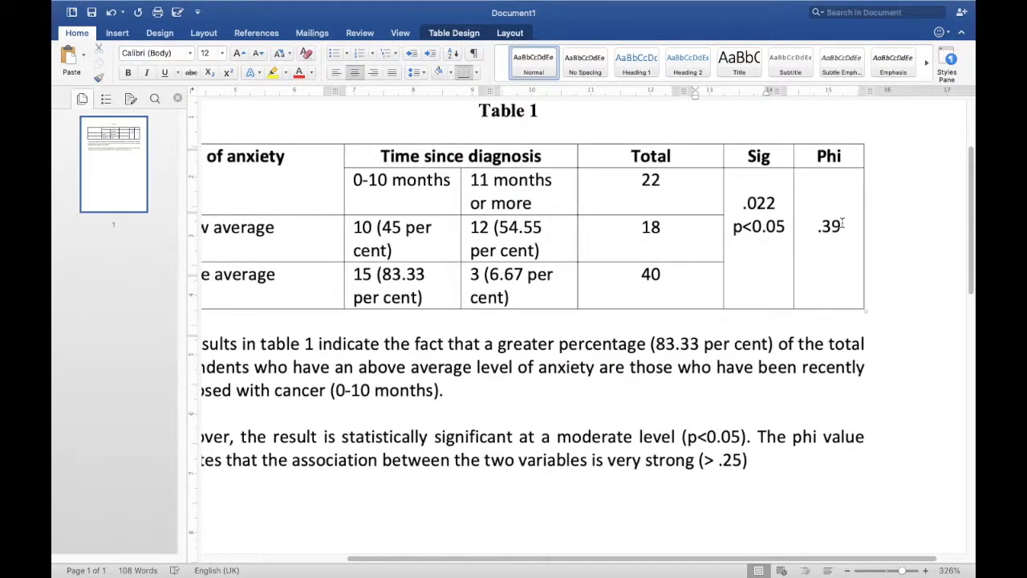
scroll(841, 225, "down", 4)
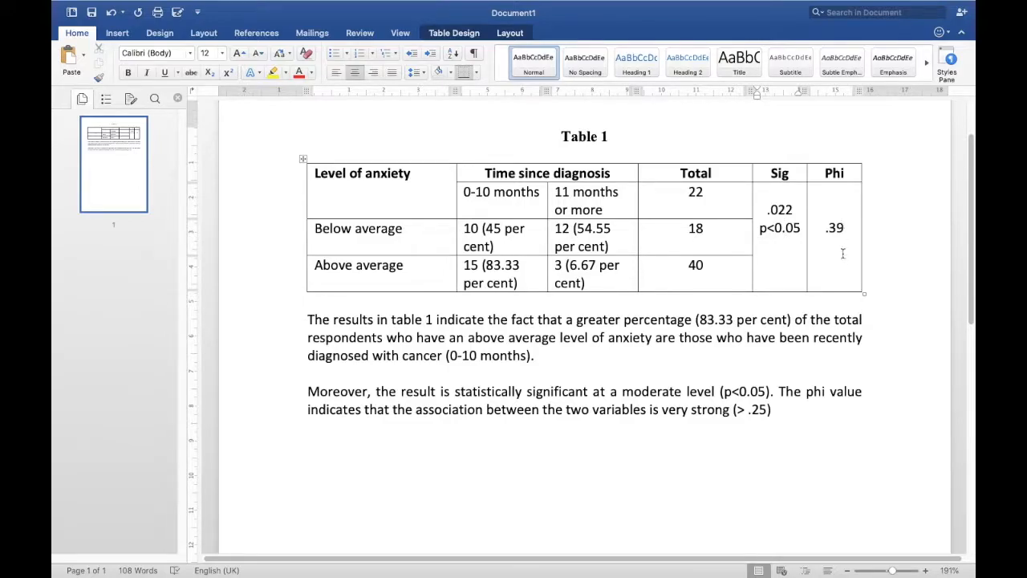
scroll(844, 231, "up", 2)
scroll(844, 231, "up", 3)
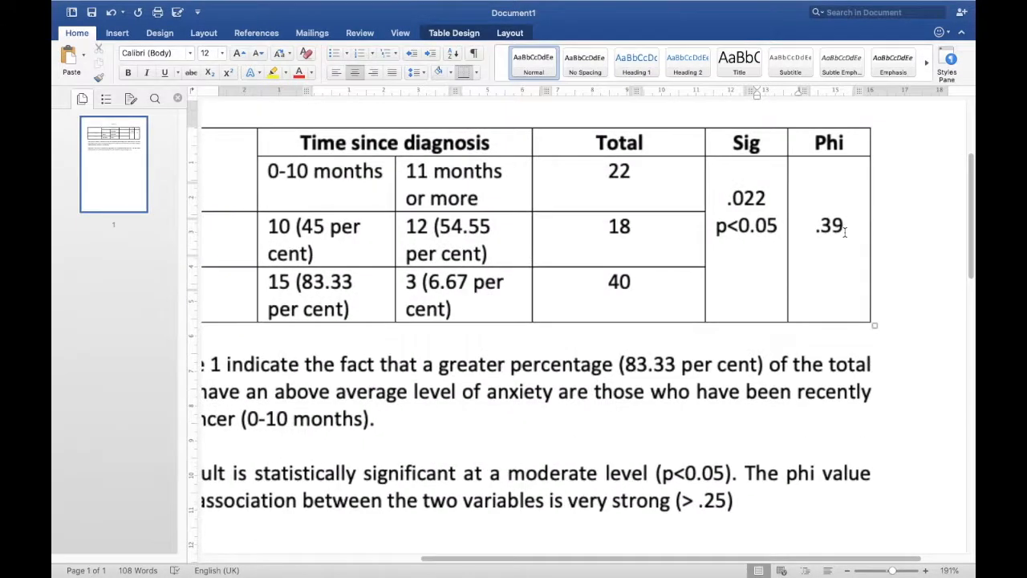
scroll(844, 231, "down", 2)
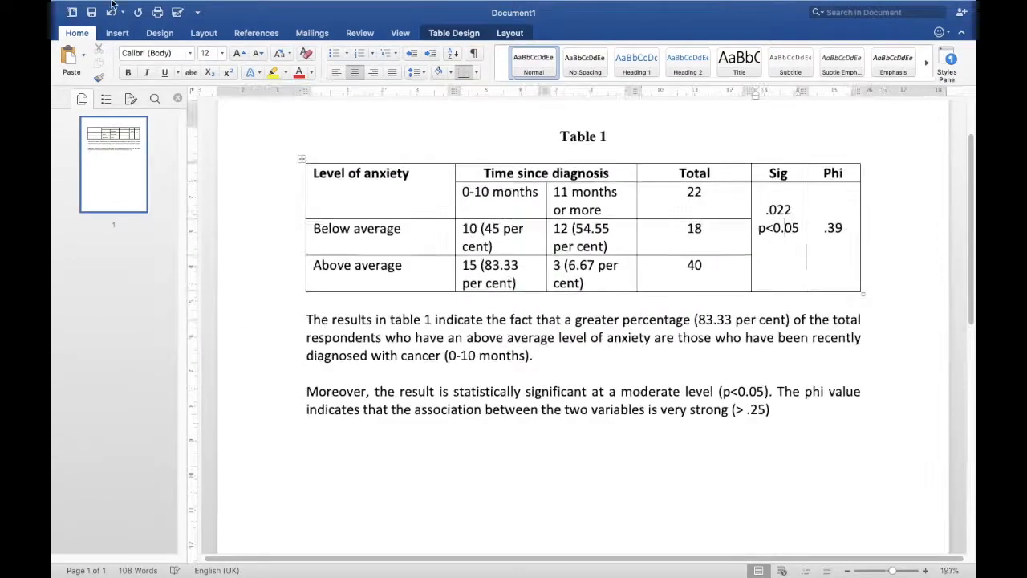
Leave and restore the document's full-screen view, and compare the Phi value in Table 1 with the closing interpretation paragraph.
left_click(88, 25)
left_click(88, 26)
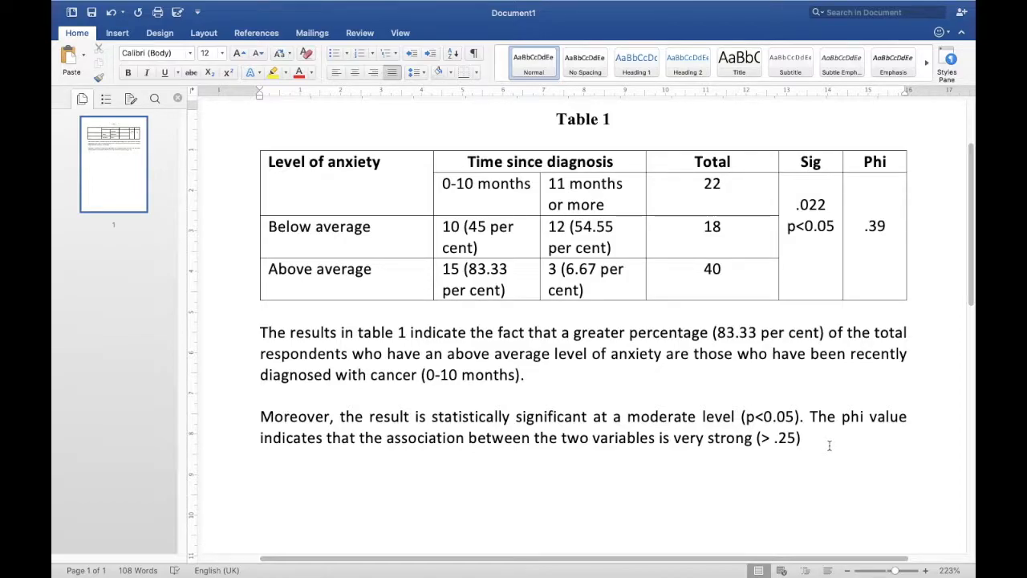
left_click(891, 227)
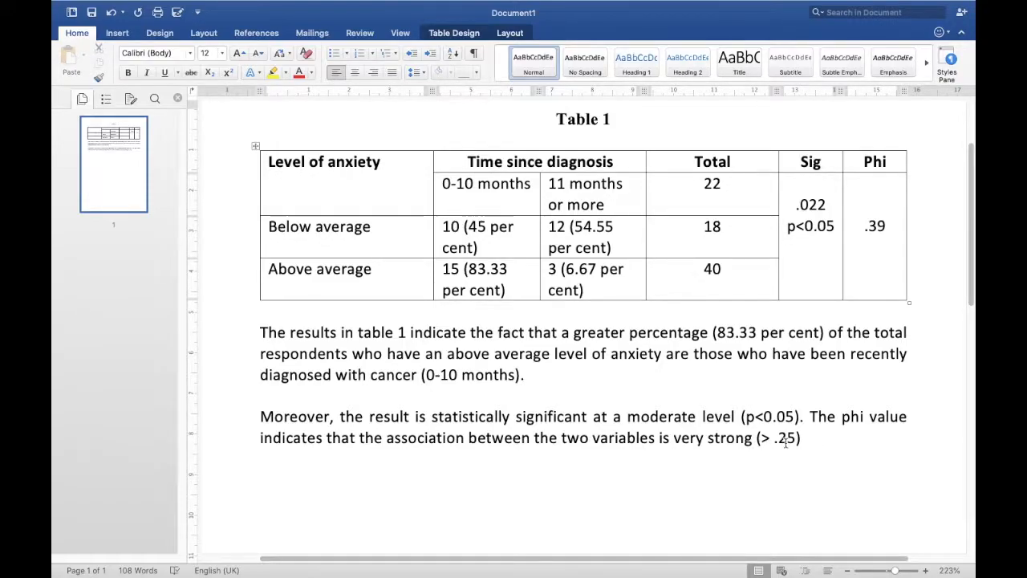
scroll(782, 437, "up", 2)
scroll(779, 435, "down", 3)
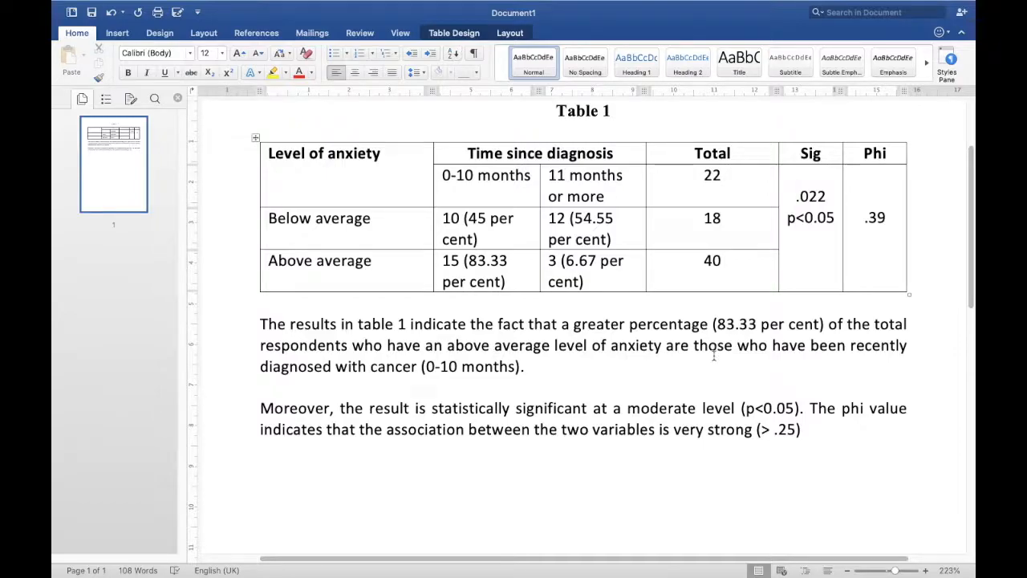
left_click(854, 428)
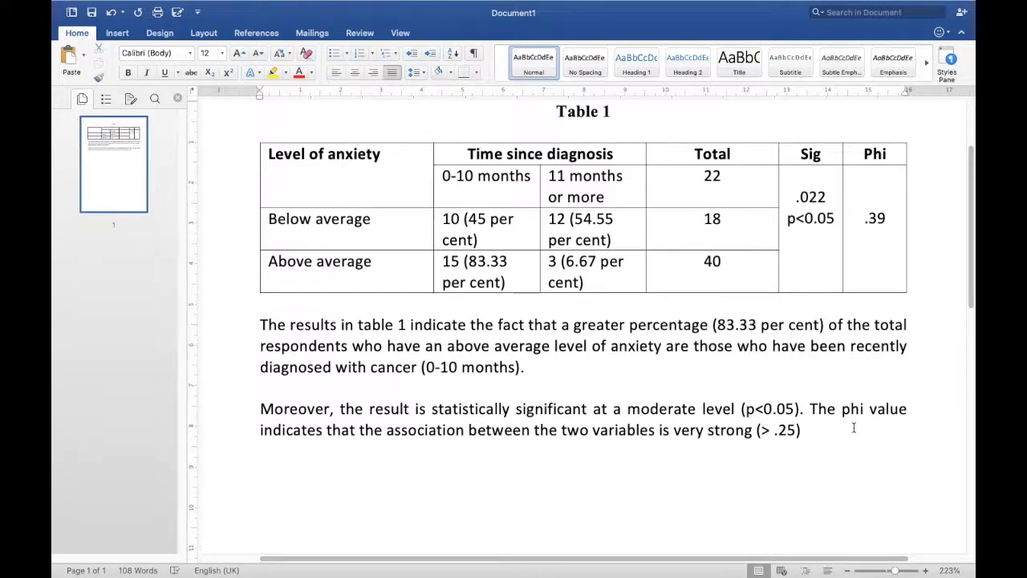